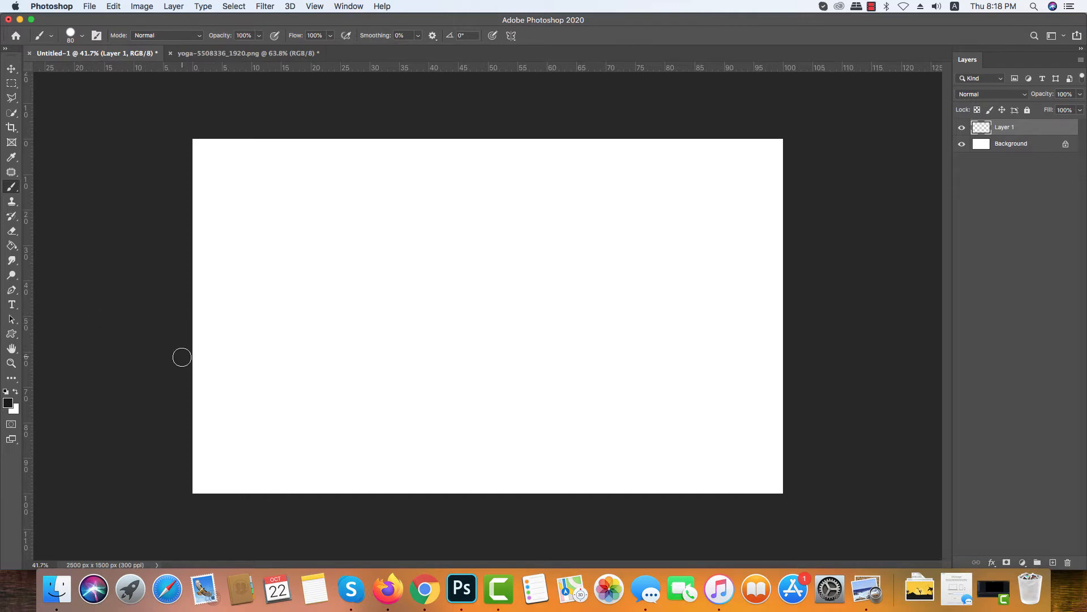
Step: Paint a straight dark band across the canvas on Layer 1 and cover everything below it with a 600 px brush
left_click_drag(182, 358, 841, 321)
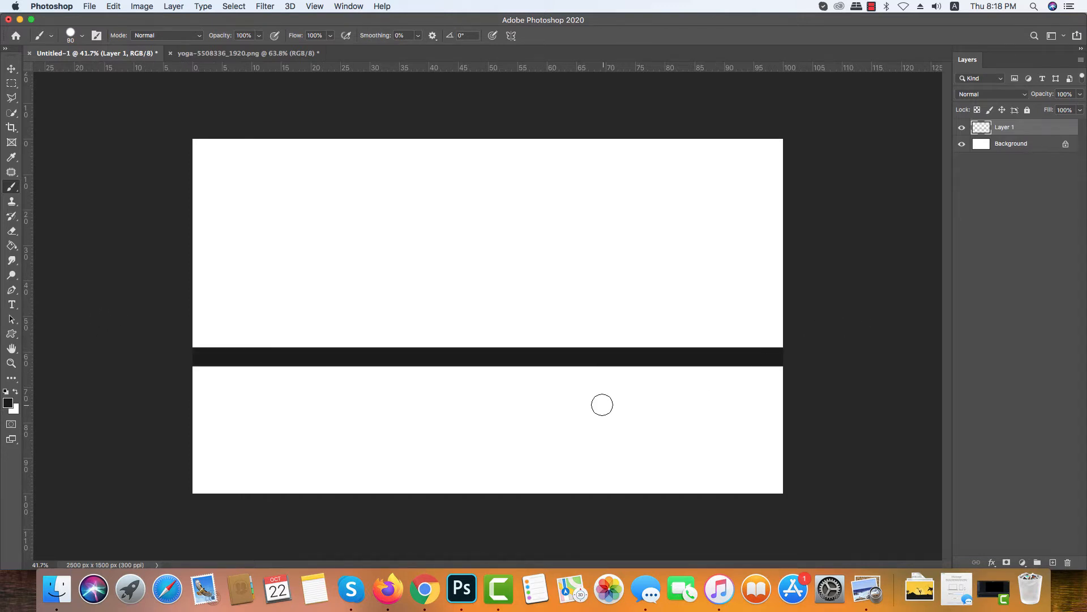
key("bracketright")
key("bracketright")
key("bracketright")
key("bracketright")
key("bracketright")
key("bracketright")
key("bracketright")
key("bracketright")
key("bracketright")
key("bracketright")
key("bracketright")
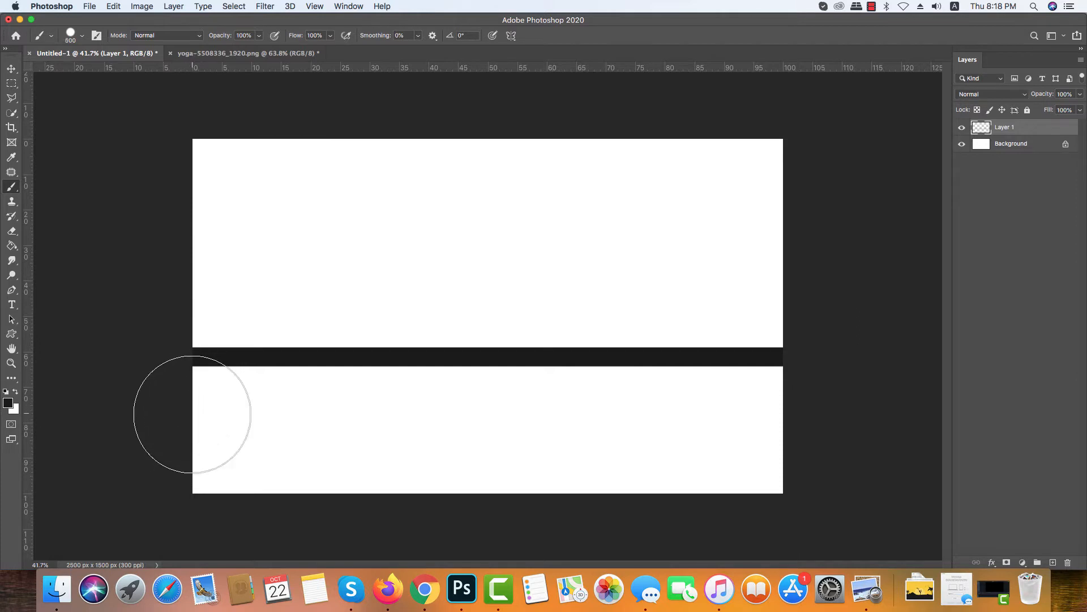
left_click_drag(195, 430, 866, 461)
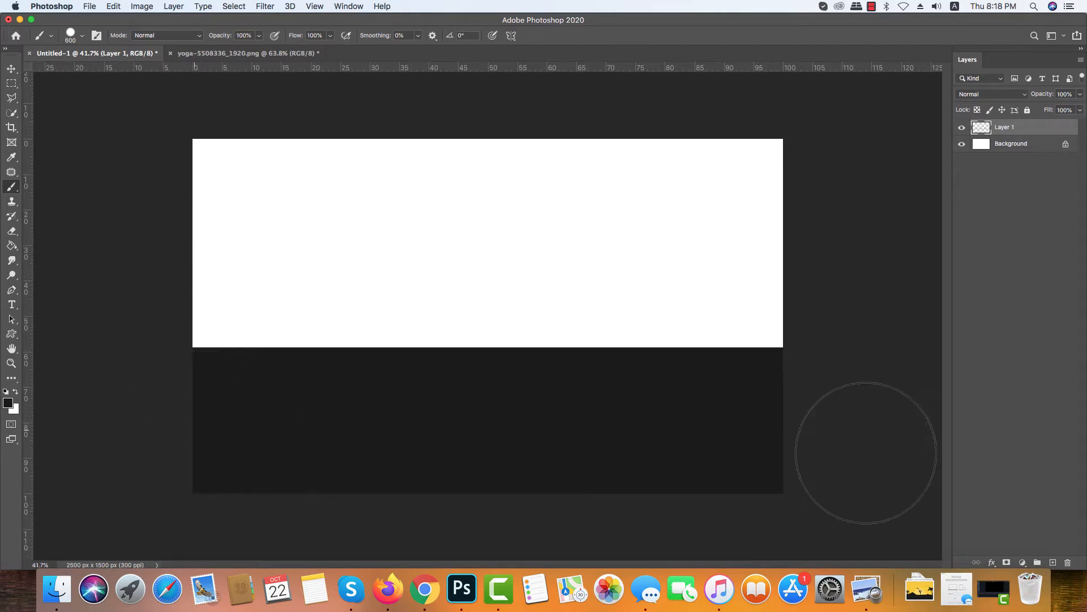
key("super+plus")
key("super+0")
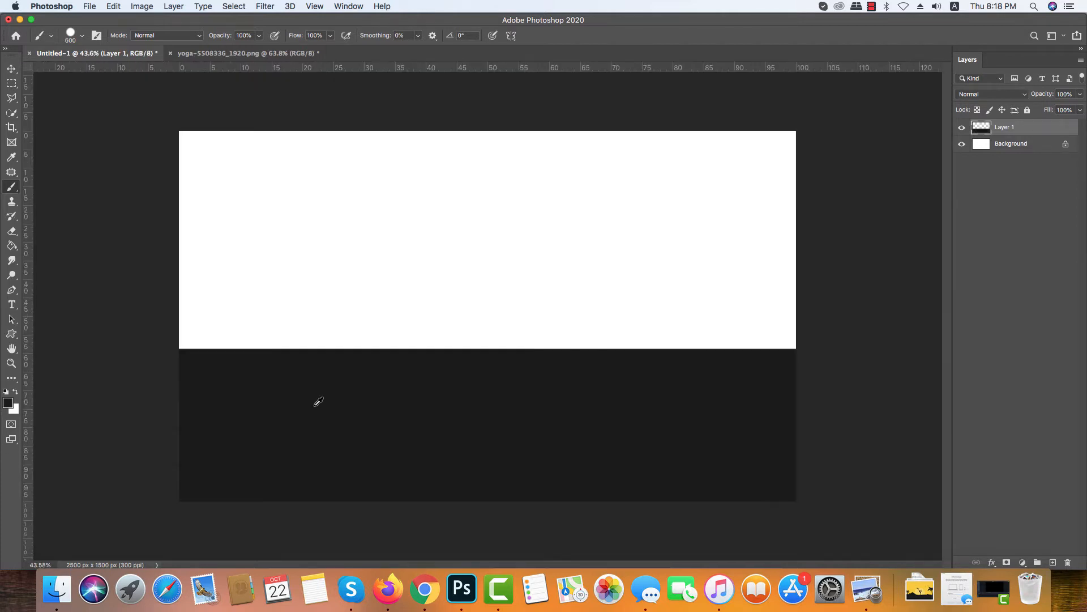
Step: Reduce the Hard Round brush to 125 px and review its tip settings
key("bracketleft")
key("bracketleft")
key("bracketleft")
key("bracketleft")
key("bracketleft")
key("bracketleft")
key("bracketleft")
key("bracketleft")
right_click(250, 387)
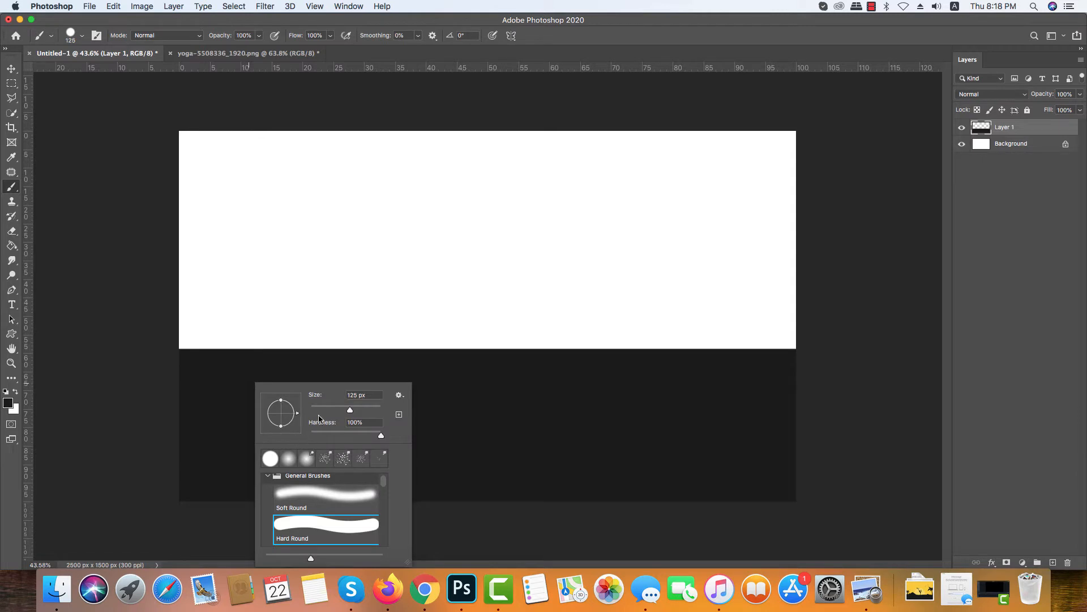
left_click(97, 35)
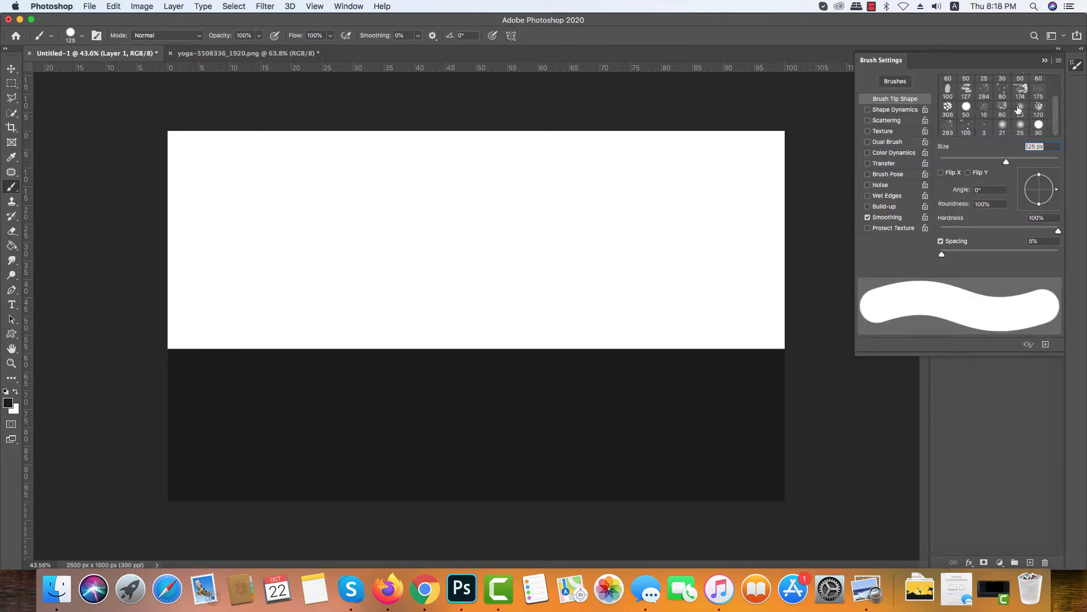
left_click(1042, 61)
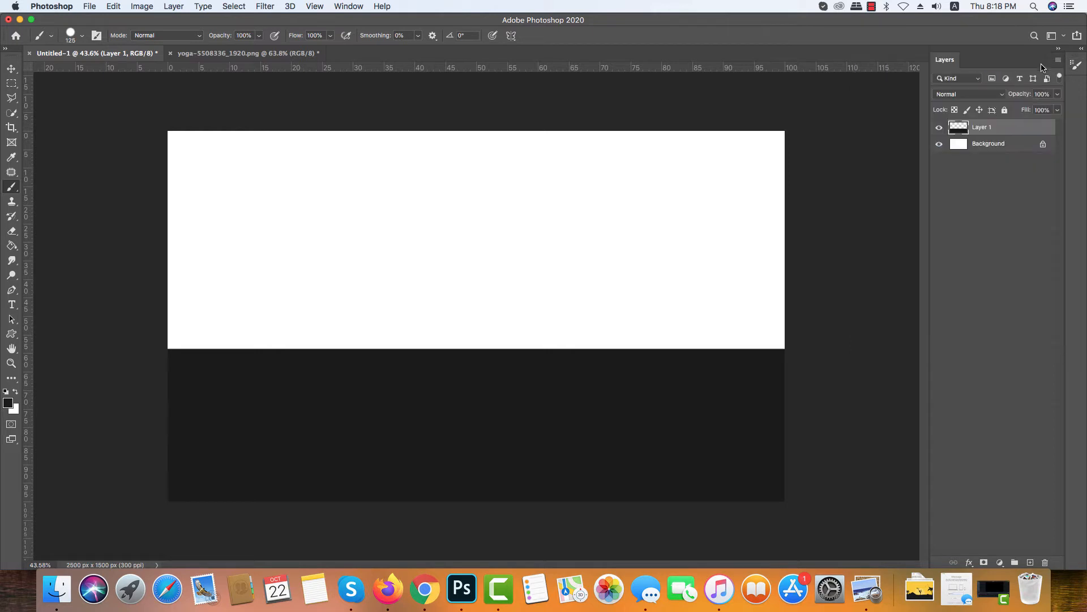
Step: Paint a curved valley at the left end of the horizon, rising on its right into a thick diagonal slope
scroll(226, 362, "up", 3)
scroll(214, 362, "up", 6)
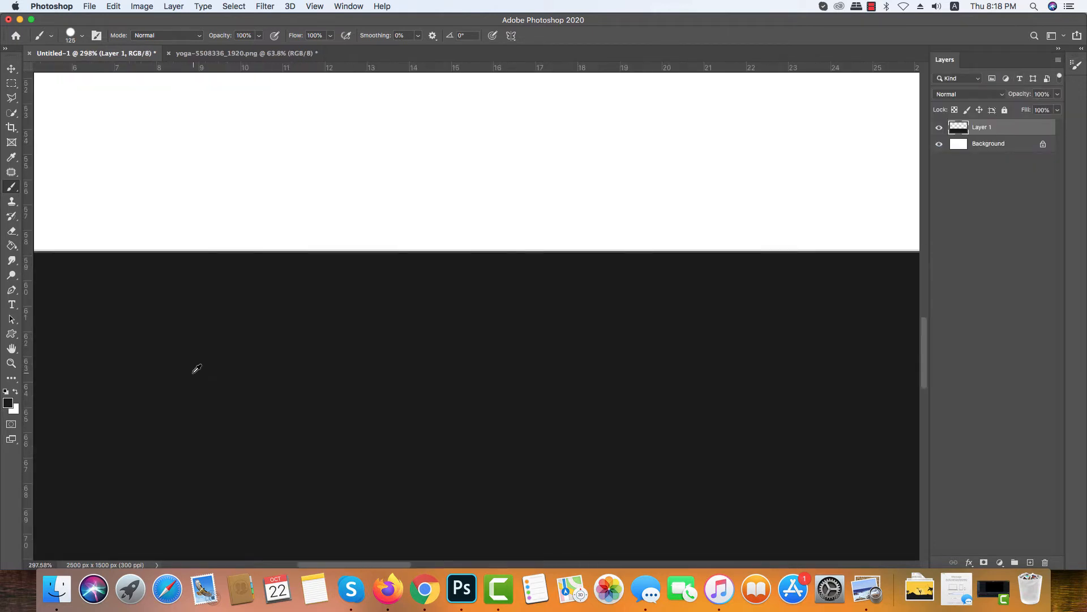
scroll(364, 388, "down", 5)
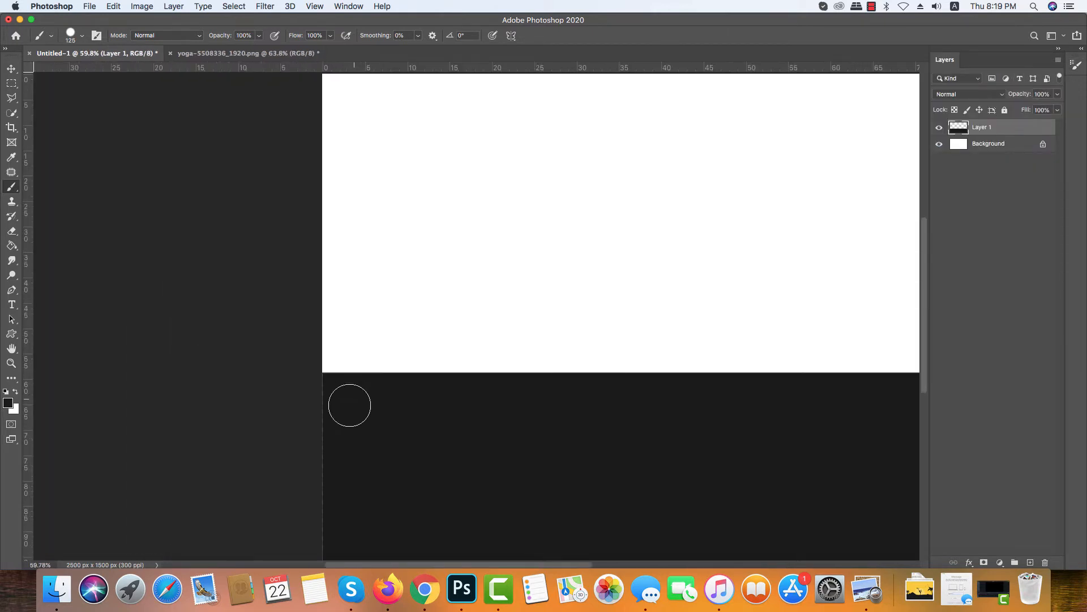
mouse_move(368, 396)
left_mouse_down()
mouse_move(323, 380)
mouse_move(283, 335)
left_mouse_up()
mouse_move(381, 393)
left_mouse_down()
mouse_move(432, 378)
mouse_move(474, 338)
left_mouse_up()
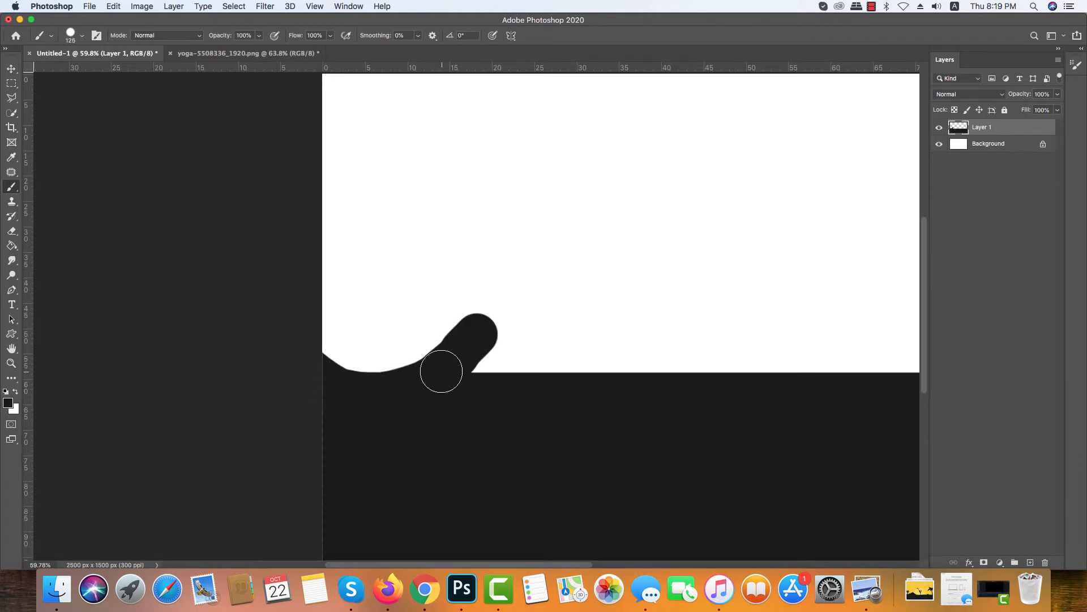
Step: Shape the mountain's peak and outline its right slope down to the horizon with a 35 px brush
scroll(440, 368, "up", 5)
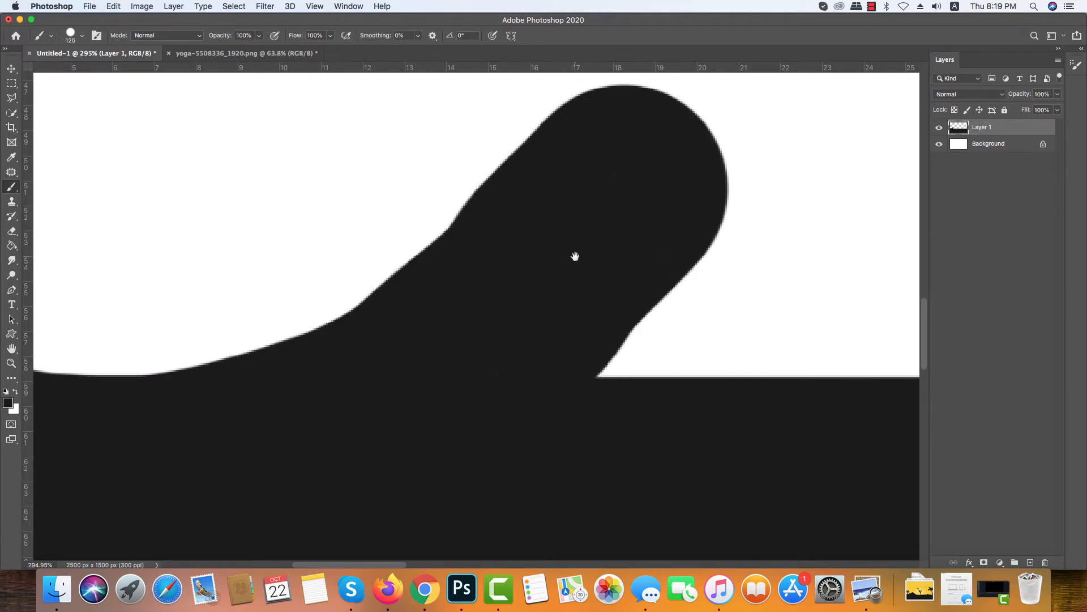
left_click_drag(576, 255, 451, 357)
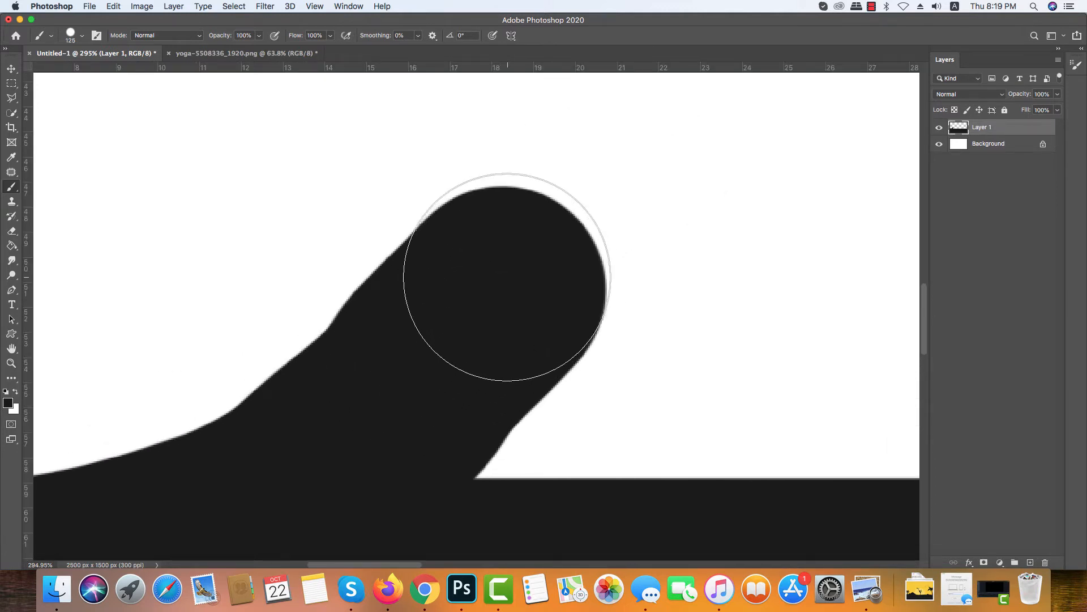
key("bracketleft")
key("bracketleft")
key("bracketleft")
key("bracketleft")
key("bracketleft")
key("bracketleft")
key("bracketleft")
key("bracketleft")
key("bracketleft")
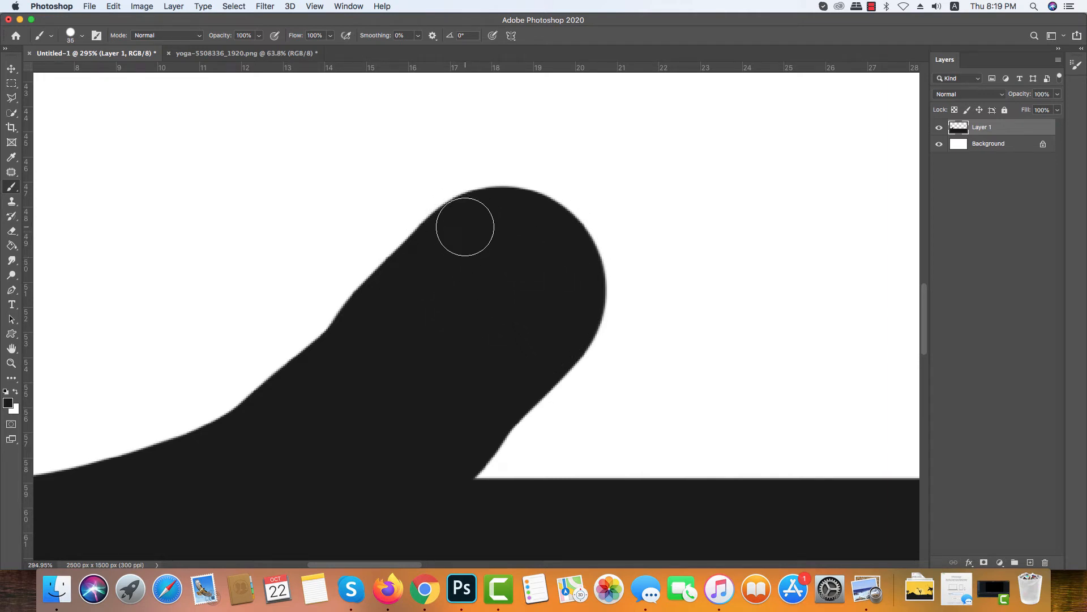
mouse_move(463, 228)
left_mouse_down()
mouse_move(548, 151)
mouse_move(569, 147)
mouse_move(672, 311)
mouse_move(786, 388)
mouse_move(834, 461)
mouse_move(867, 485)
mouse_move(686, 377)
left_mouse_up()
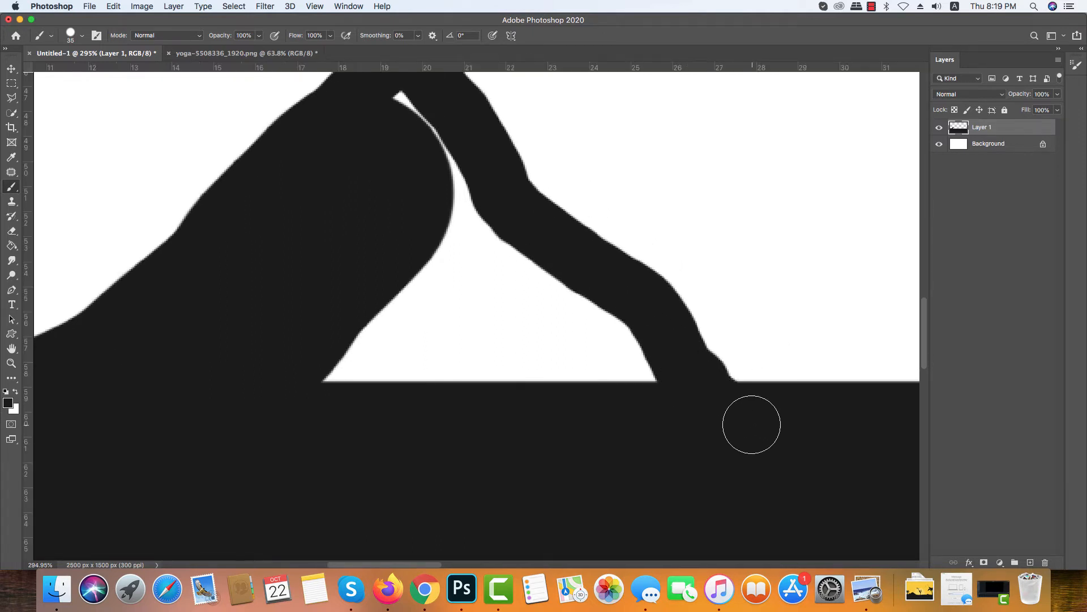
Step: Fill the white gap inside the mountain outline with a 45 px brush
key("bracketright")
left_click_drag(389, 121, 473, 243)
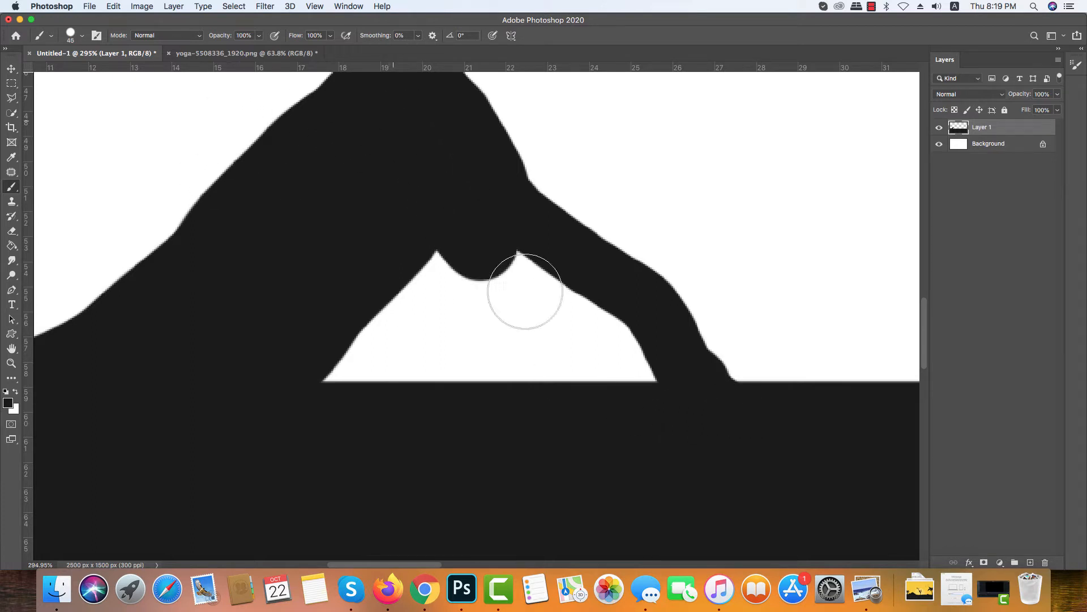
mouse_move(525, 291)
left_mouse_down()
mouse_move(632, 377)
mouse_move(395, 361)
mouse_move(323, 324)
mouse_move(451, 292)
mouse_move(481, 306)
mouse_move(371, 336)
left_mouse_up()
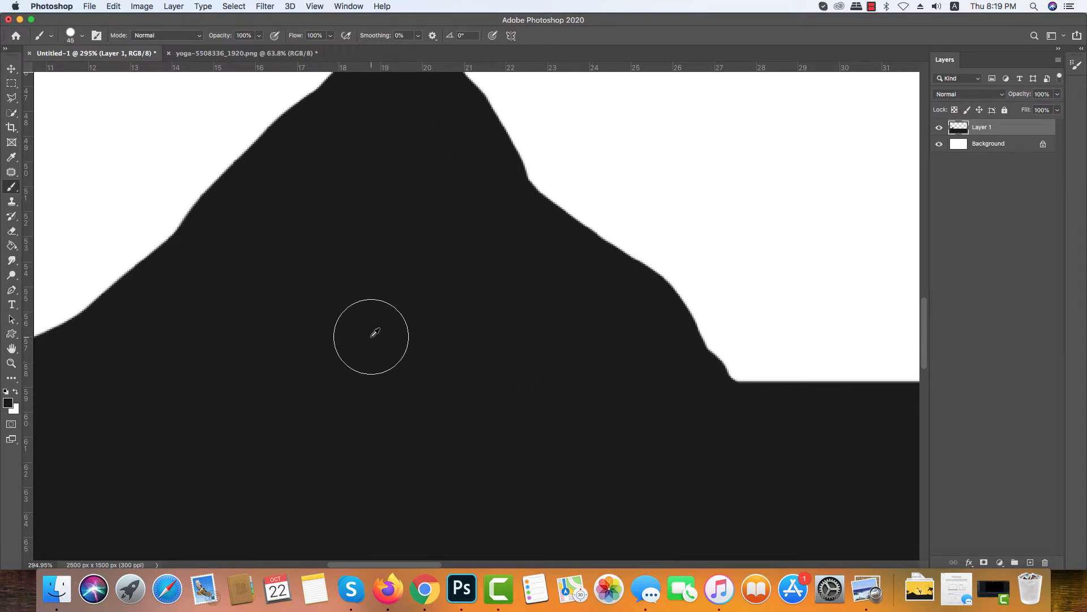
Step: Paint a second, lower mountain with a long gentle slope to the right of the first using an 80 px brush
scroll(375, 333, "down", 5)
scroll(400, 332, "down", 2)
scroll(323, 342, "up", 6)
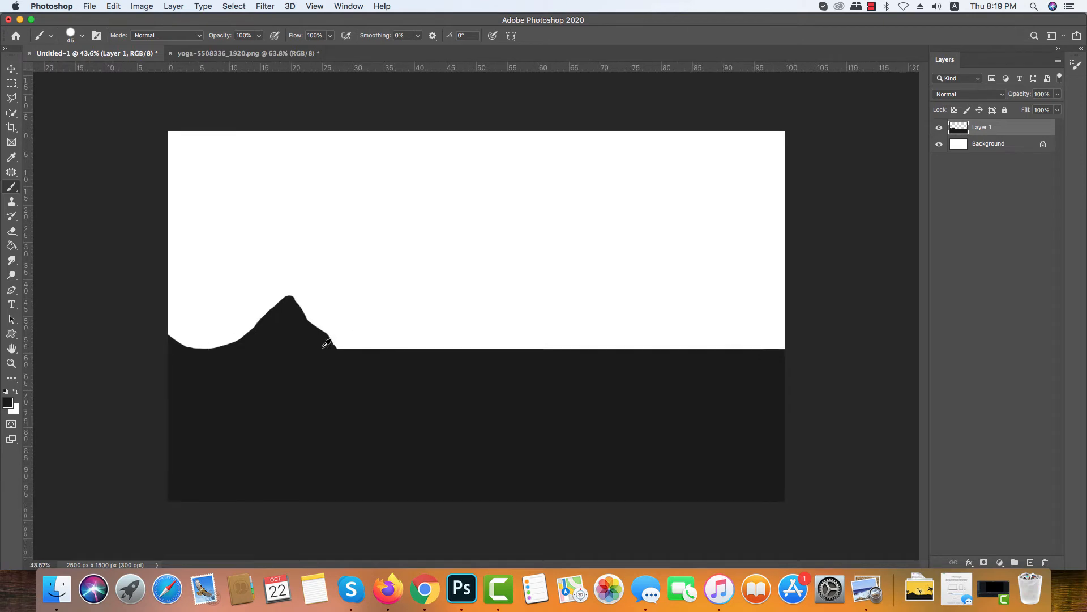
scroll(248, 346, "up", 4)
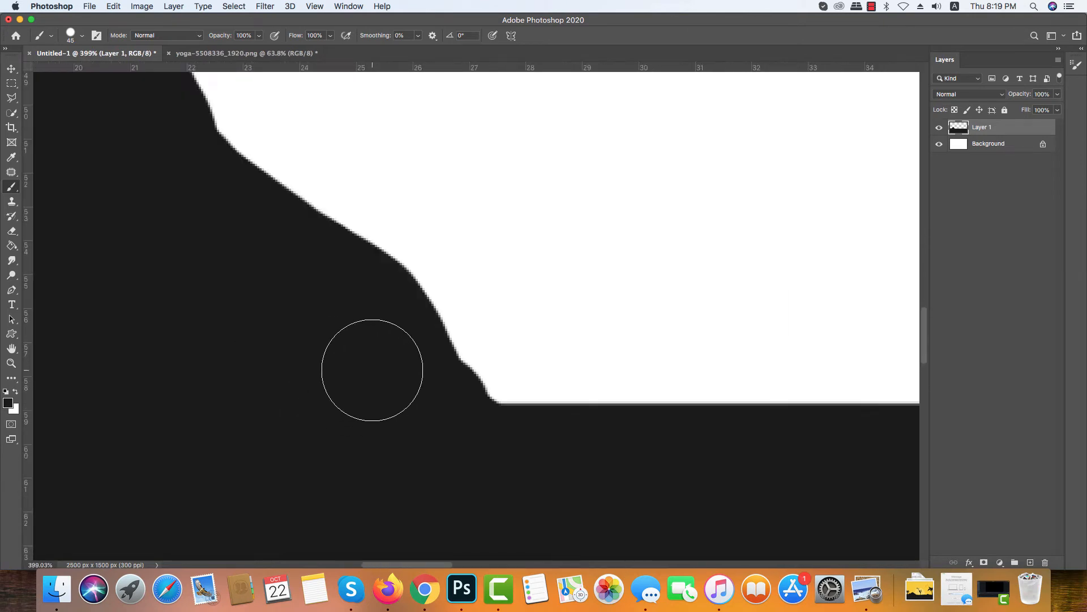
scroll(405, 406, "down", 4)
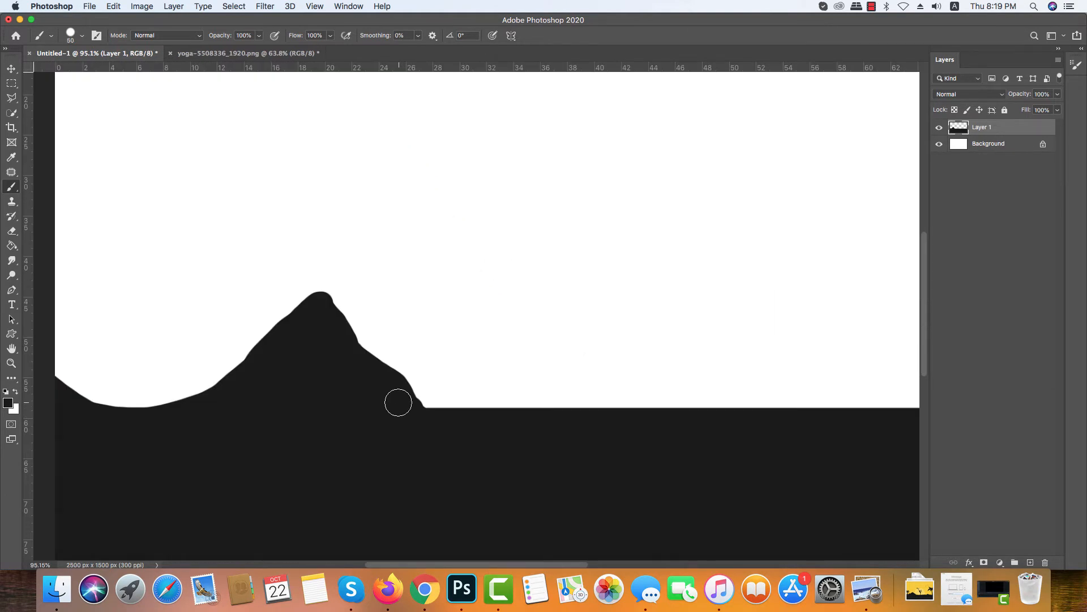
key("bracketright")
key("bracketright")
key("bracketright")
mouse_move(396, 417)
left_mouse_down()
mouse_move(446, 409)
mouse_move(485, 364)
mouse_move(504, 361)
mouse_move(537, 392)
mouse_move(602, 413)
mouse_move(585, 423)
mouse_move(490, 408)
mouse_move(497, 396)
mouse_move(506, 398)
mouse_move(289, 391)
left_mouse_up()
Step: Continue the skyline with small bumps and a low peak around the canvas middle, refining them with a 25 px brush
scroll(298, 392, "down", 8)
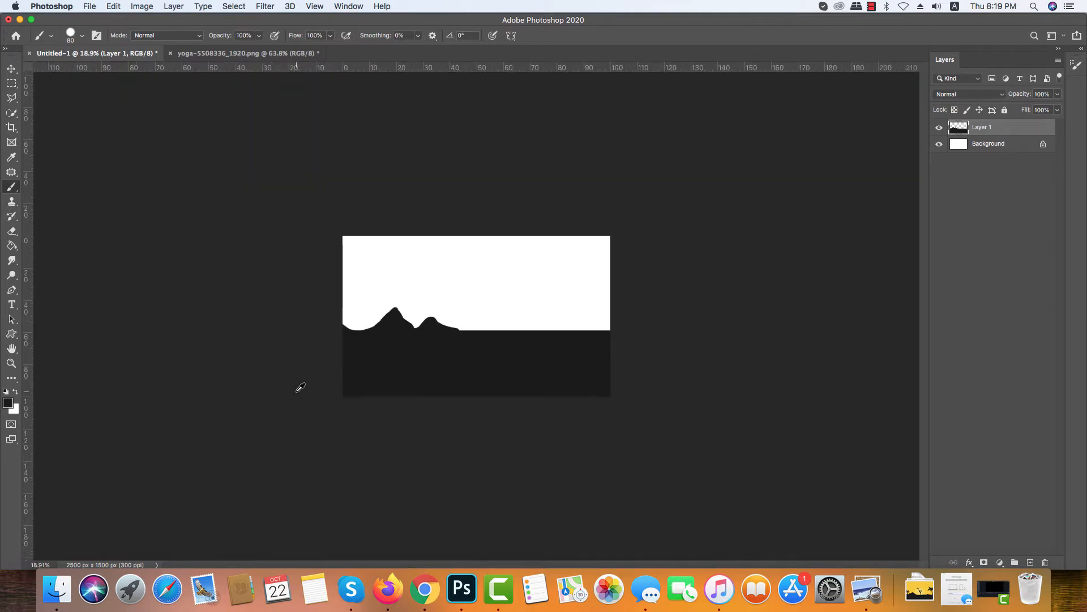
scroll(297, 391, "up", 4)
scroll(429, 351, "down", 4)
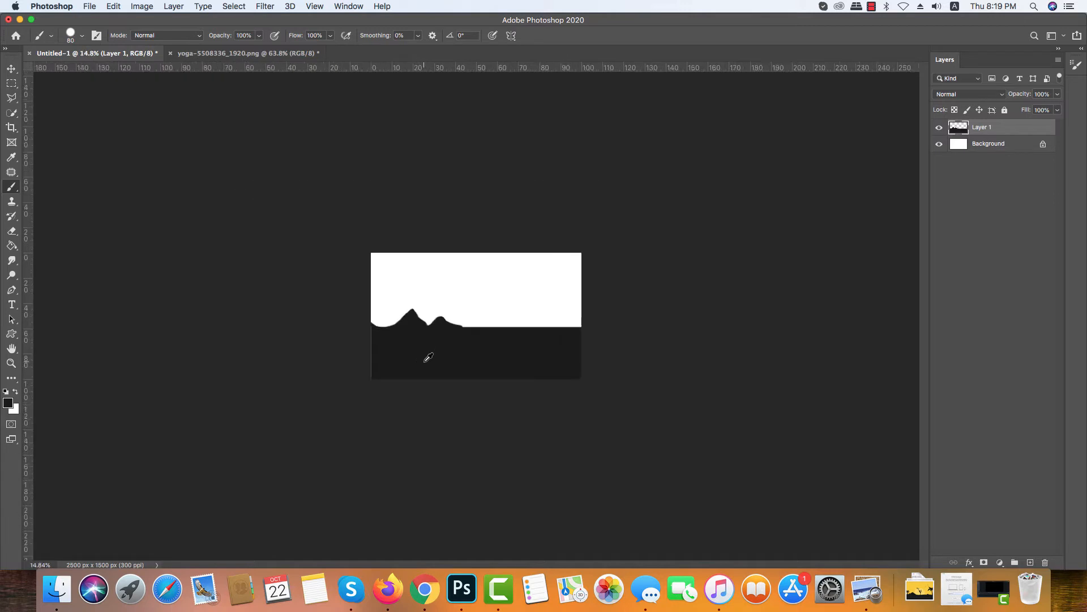
scroll(427, 354, "up", 8)
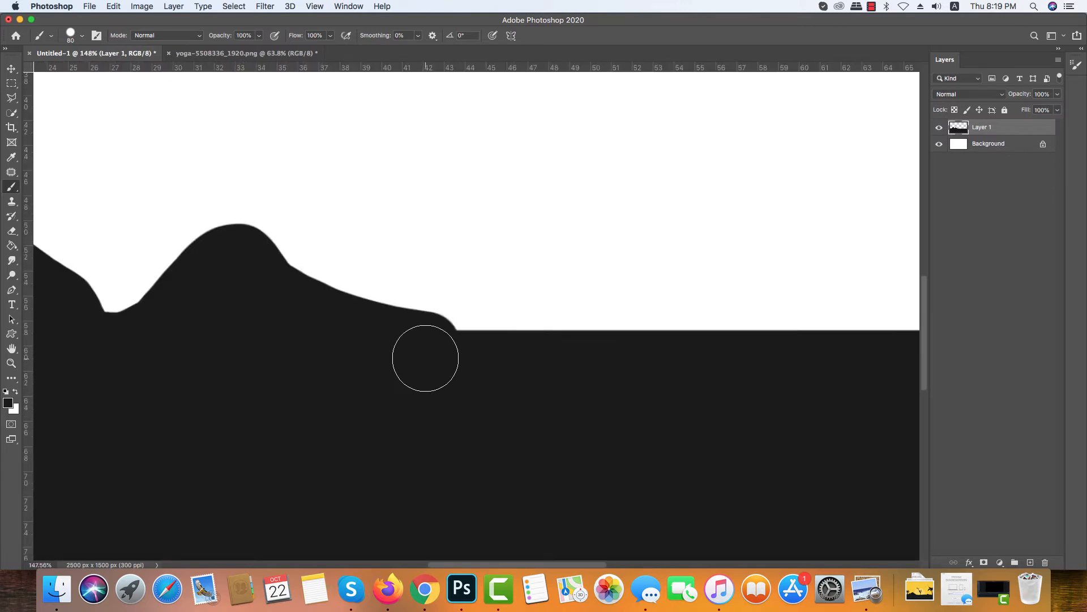
mouse_move(428, 351)
left_mouse_down()
mouse_move(630, 371)
mouse_move(711, 338)
mouse_move(741, 341)
mouse_move(763, 305)
mouse_move(857, 339)
left_mouse_up()
key("bracketleft")
key("bracketleft")
key("bracketleft")
key("bracketleft")
key("bracketleft")
key("bracketright")
key("bracketright")
key("space")
mouse_move(774, 331)
left_mouse_down()
mouse_move(824, 339)
mouse_move(600, 345)
left_mouse_up()
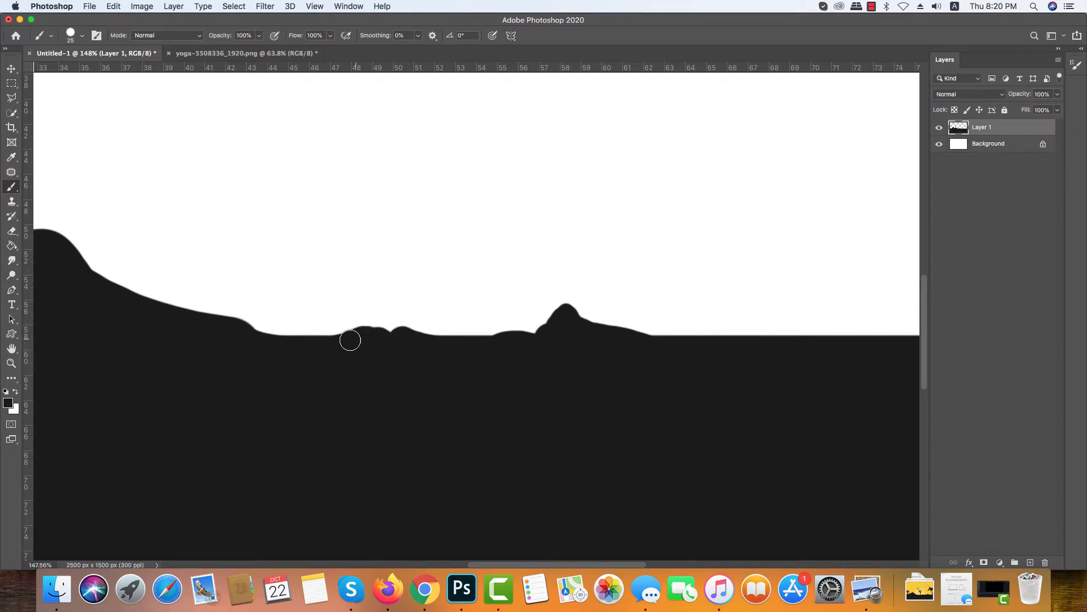
left_click_drag(350, 340, 332, 342)
Step: Paint a low hill farther right on the horizon with a 10 px brush and fill its gap with a 20 px brush
mouse_move(794, 334)
left_mouse_down()
mouse_move(647, 318)
mouse_move(533, 329)
left_mouse_up()
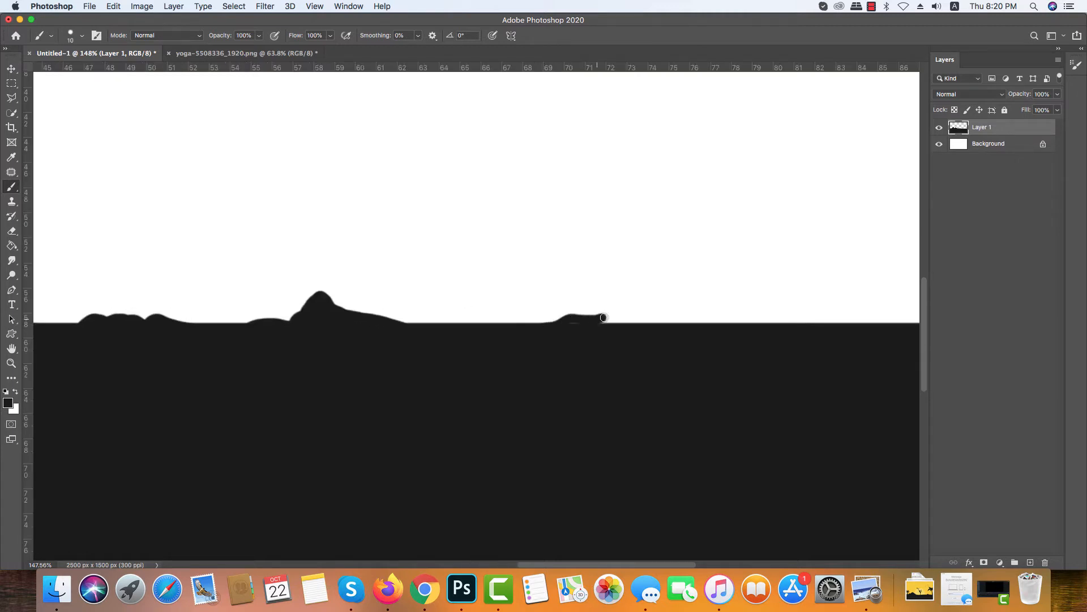
left_click_drag(624, 312, 716, 323)
key("bracketright")
key("bracketright")
key("bracketright")
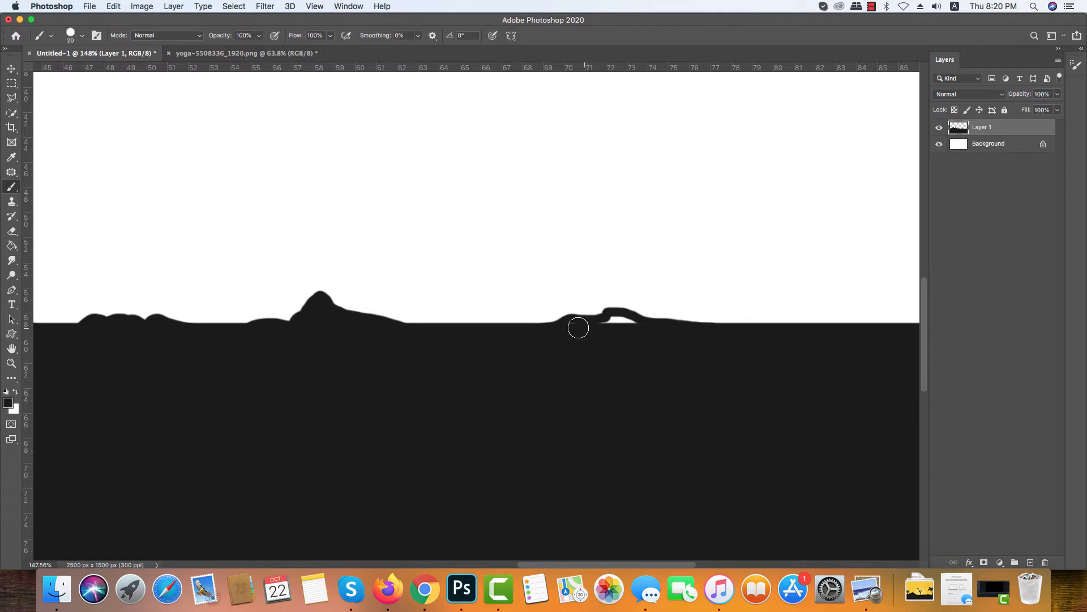
mouse_move(609, 328)
left_mouse_down()
mouse_move(630, 320)
mouse_move(657, 331)
left_mouse_up()
Step: Erase shallow dips into the horizon near the canvas's right edge with a 20 px Hard Round eraser
scroll(495, 348, "right", 10)
scroll(447, 345, "up", 1)
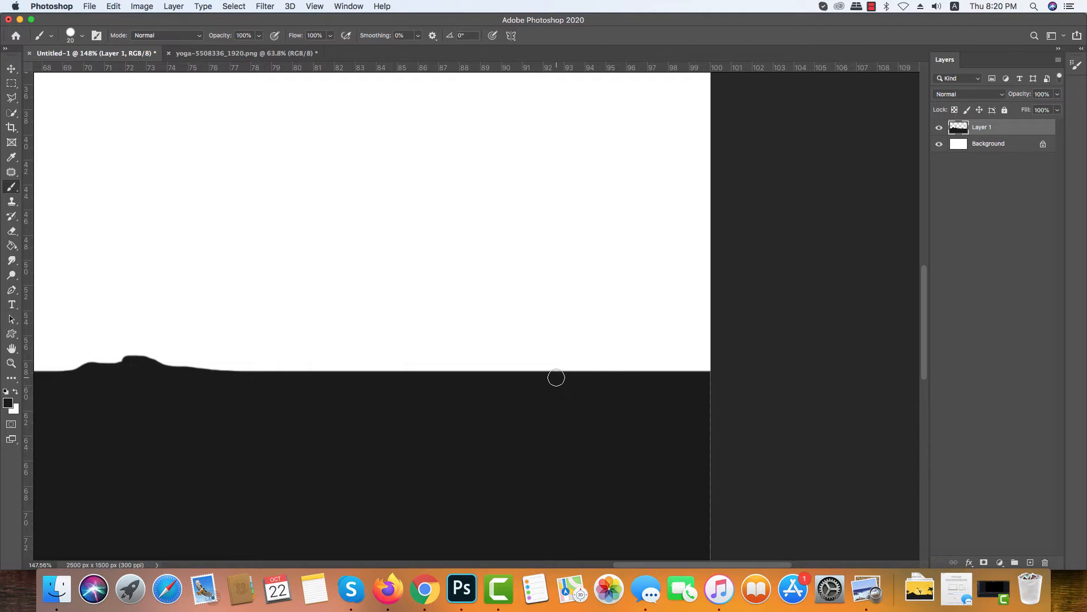
key("e")
right_click(517, 272)
left_click(563, 412)
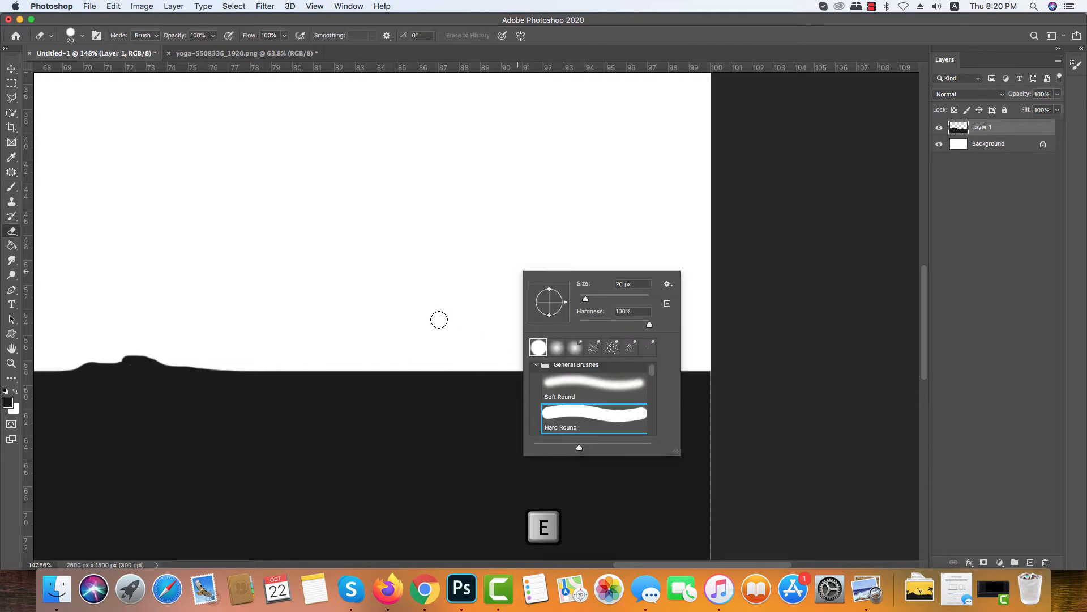
left_click(460, 347)
mouse_move(575, 362)
left_mouse_down()
mouse_move(615, 371)
mouse_move(577, 362)
left_mouse_up()
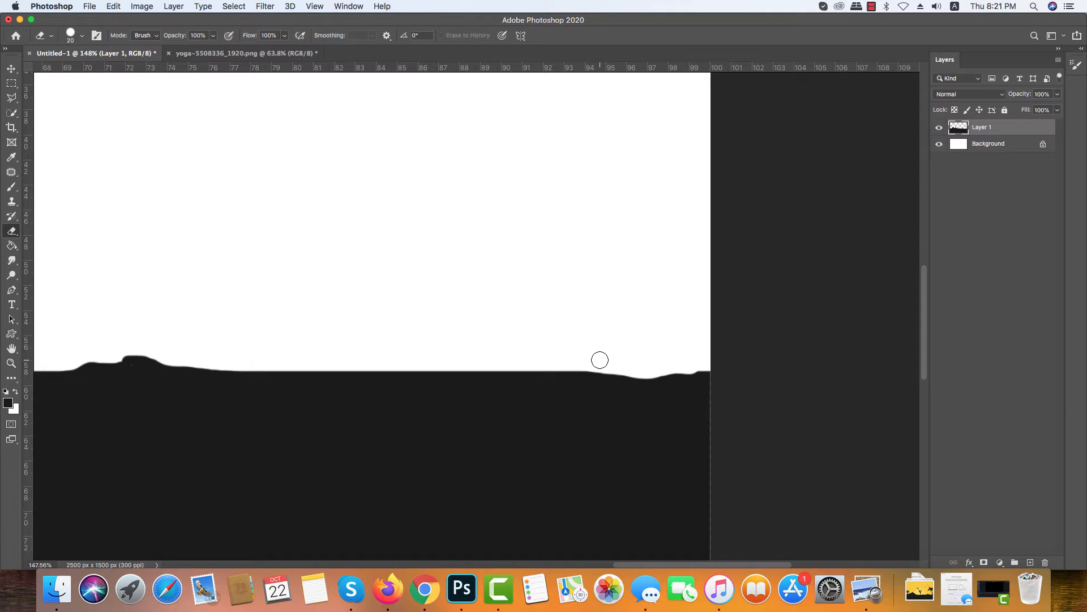
left_click(13, 382)
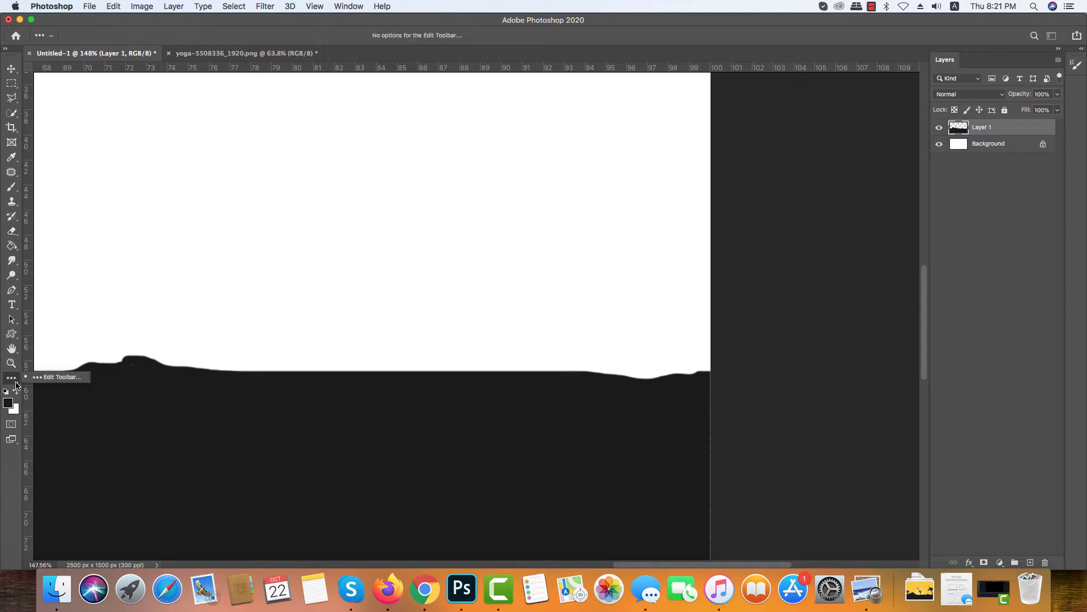
left_click(31, 378)
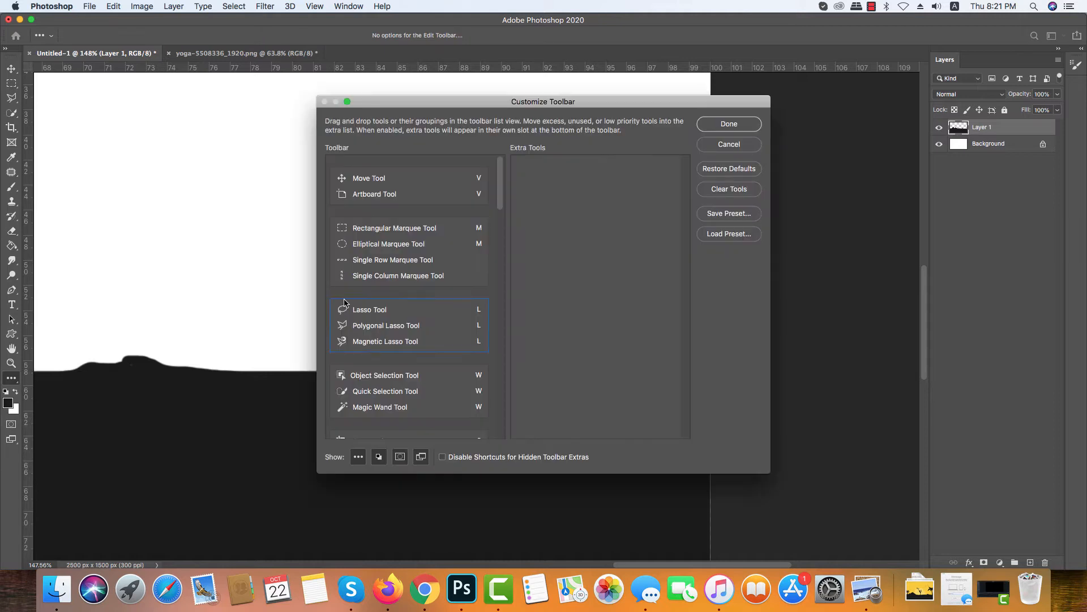
left_click(727, 145)
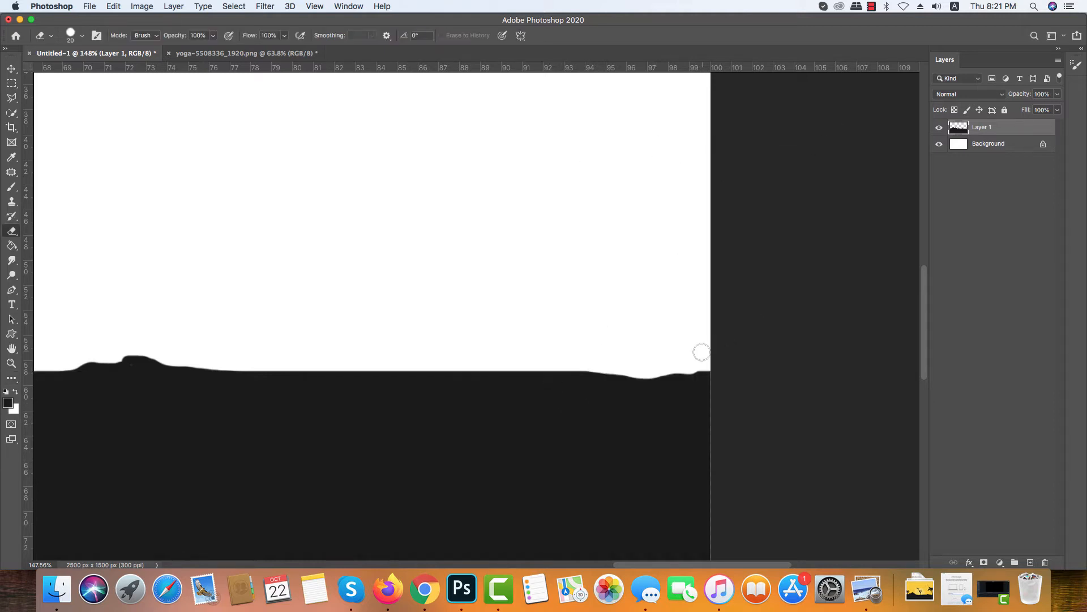
scroll(701, 352, "up", 5)
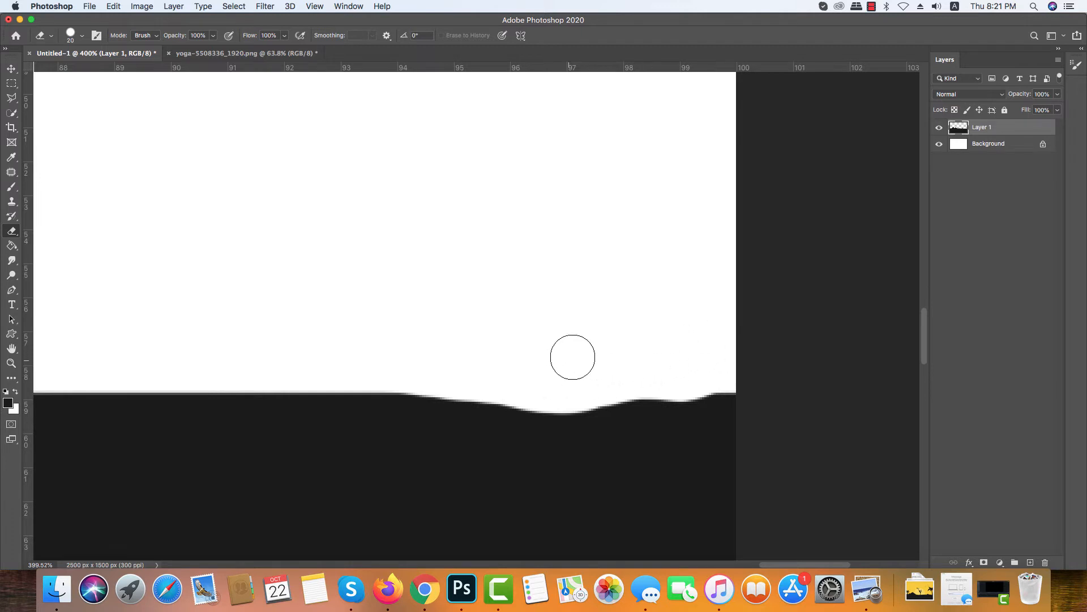
scroll(573, 356, "down", 1)
scroll(573, 356, "down", 1)
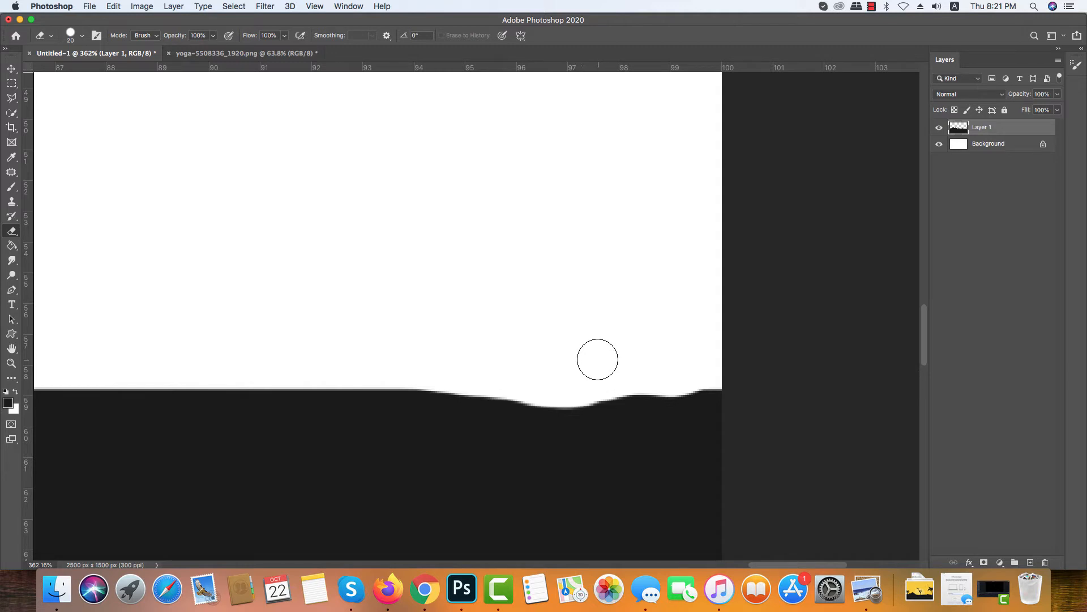
scroll(650, 360, "up", 5)
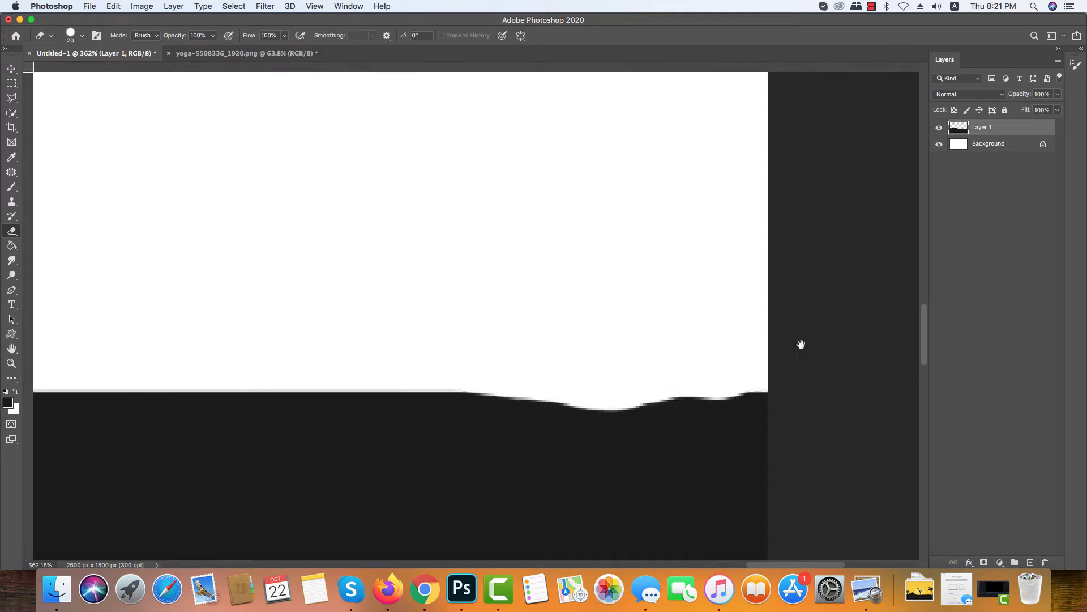
scroll(643, 322, "down", 10)
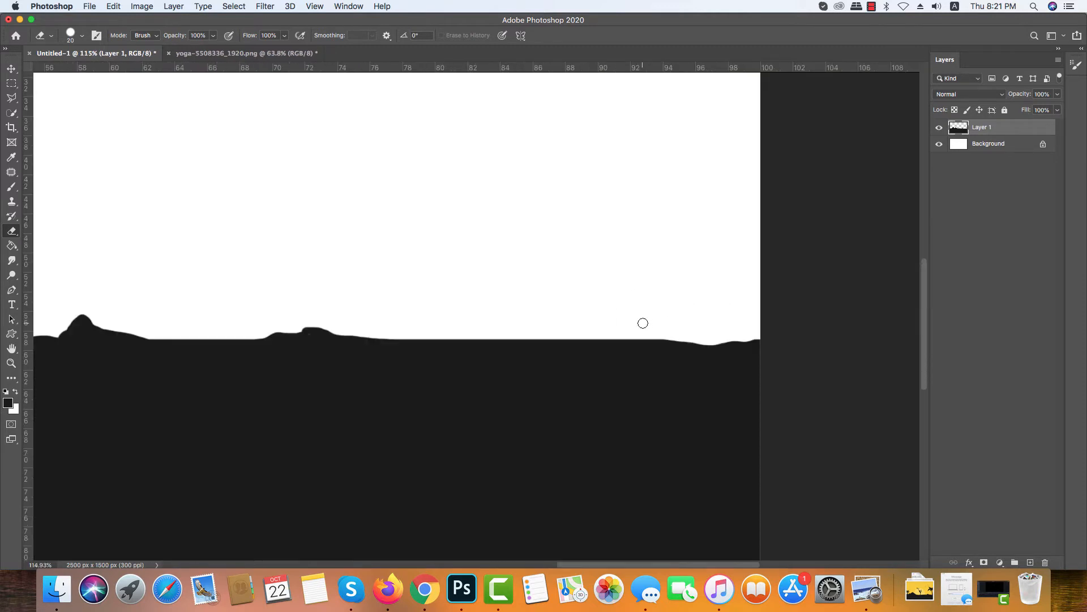
Step: Erase a shallow dip into the horizon between the second mountain's long slope and the small bumps with a 20 px eraser
scroll(585, 318, "up", 5)
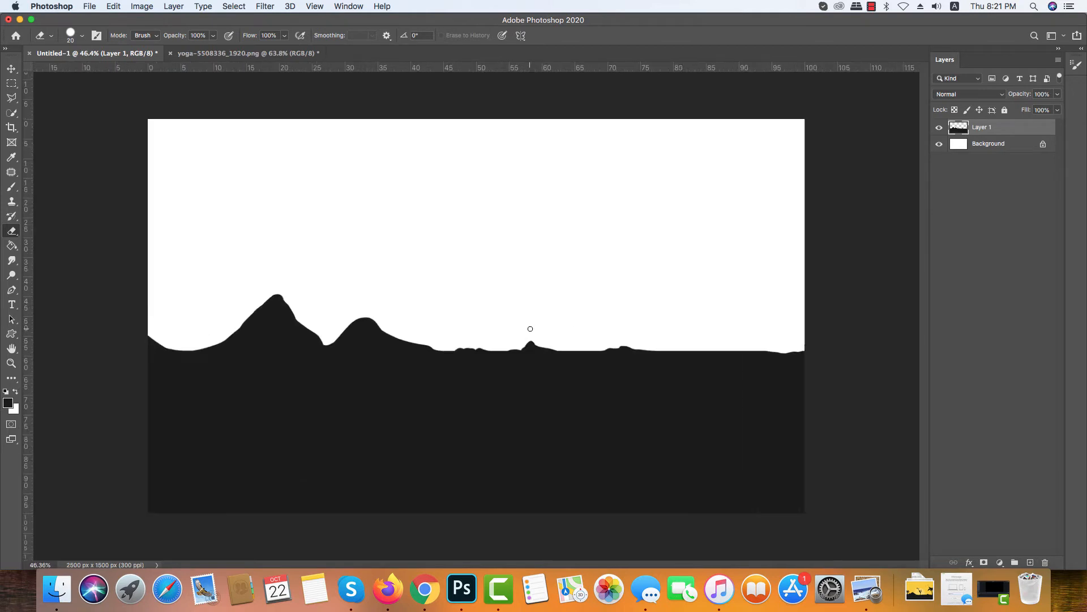
scroll(430, 366, "up", 5)
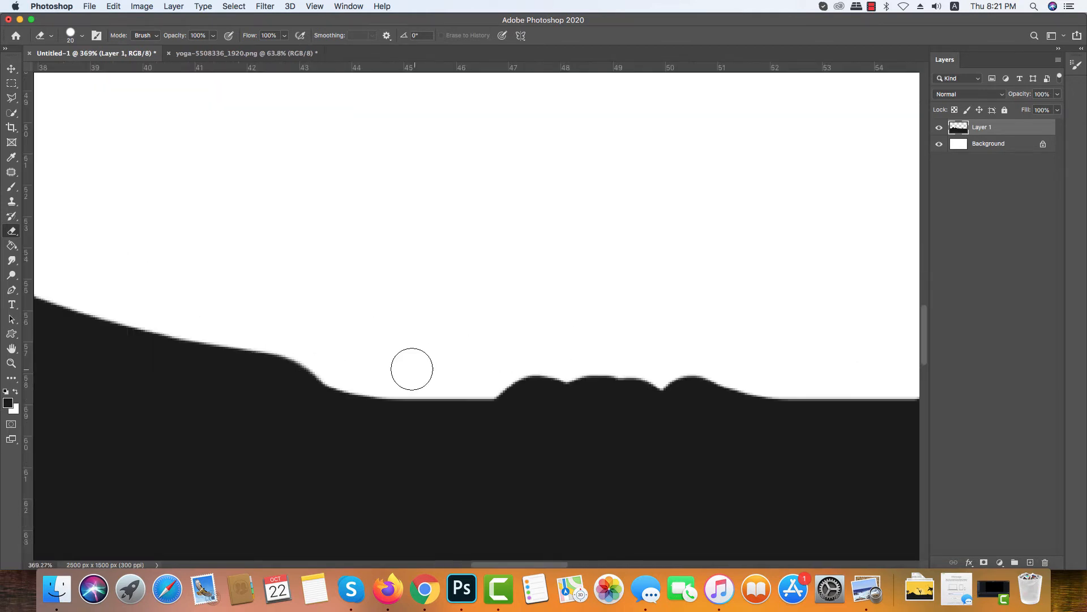
mouse_move(377, 378)
left_mouse_down()
mouse_move(481, 382)
mouse_move(430, 373)
left_mouse_up()
scroll(156, 132, "down", 5)
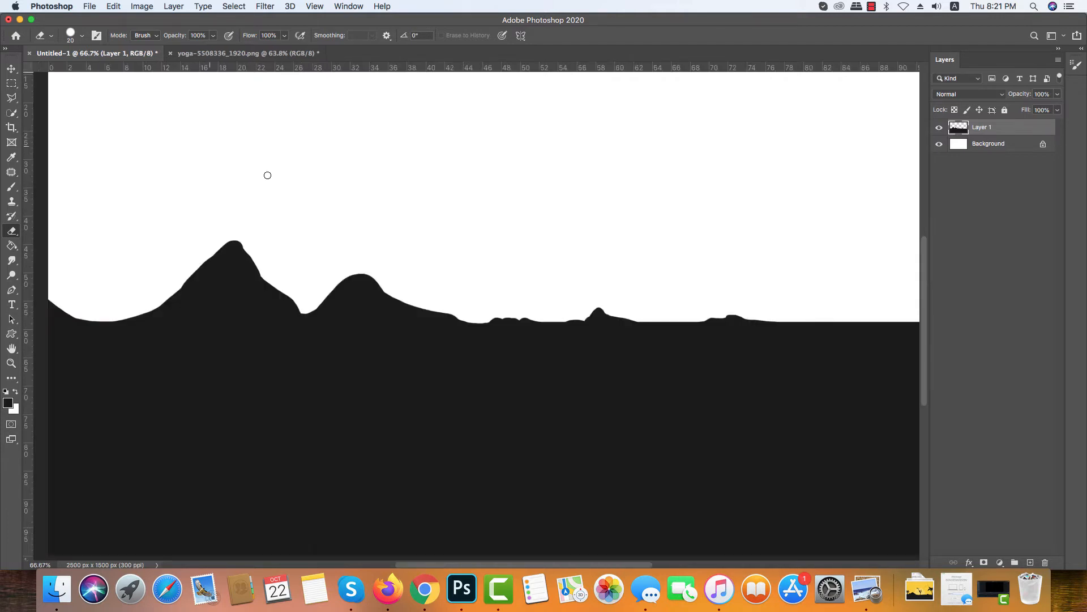
scroll(538, 343, "up", 10)
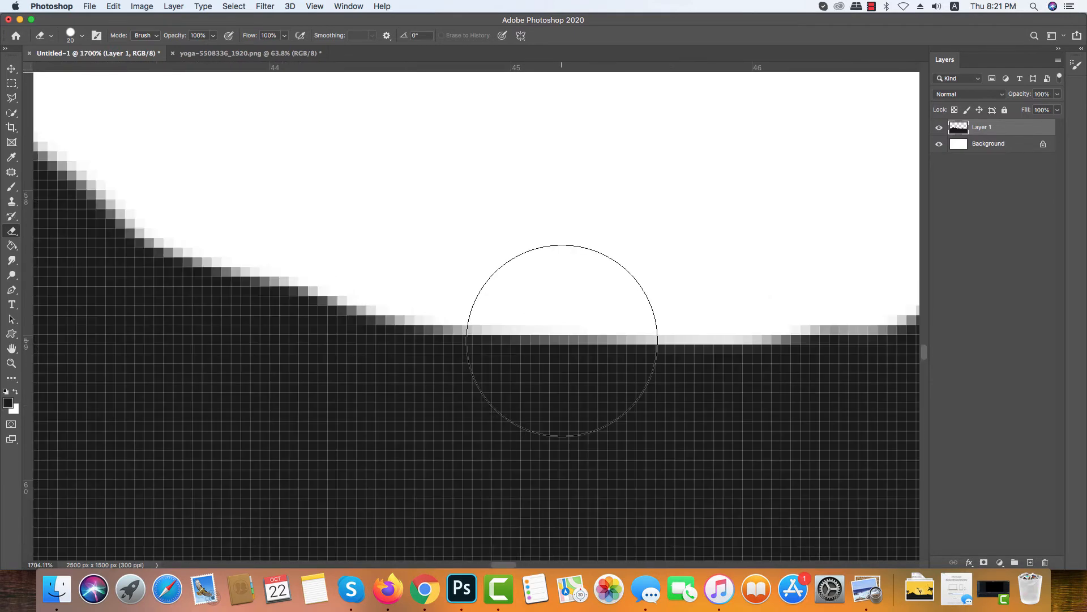
left_click_drag(717, 278, 744, 275)
scroll(699, 287, "down", 15)
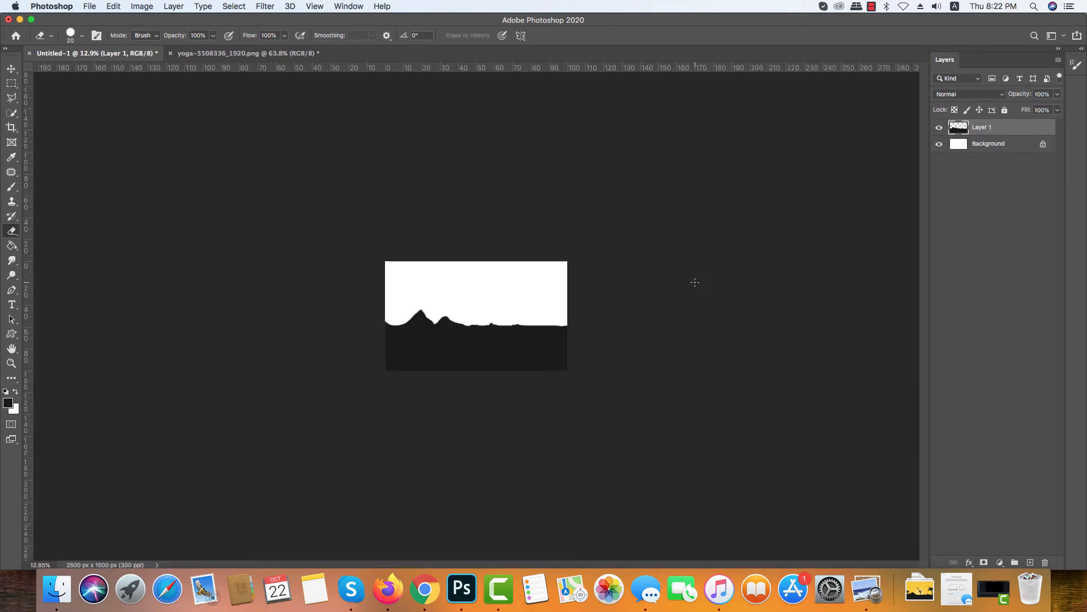
Step: Paint a multi-humped hill on Layer 1's flat horizon near the canvas's right edge with a 30 px brush
scroll(530, 303, "up", 6)
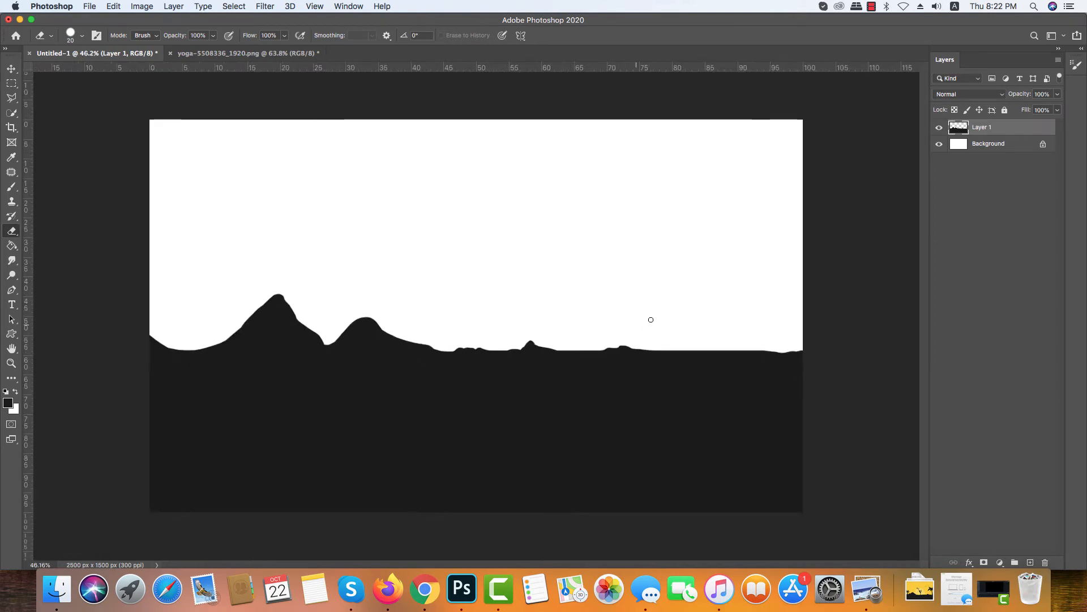
scroll(693, 320, "up", 3)
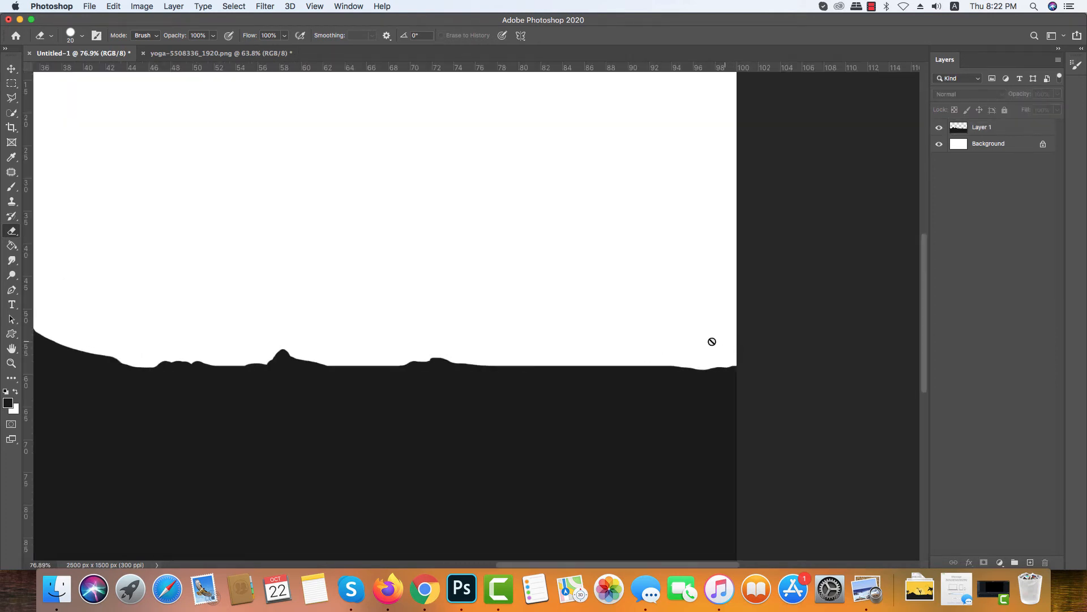
scroll(658, 385, "up", 10)
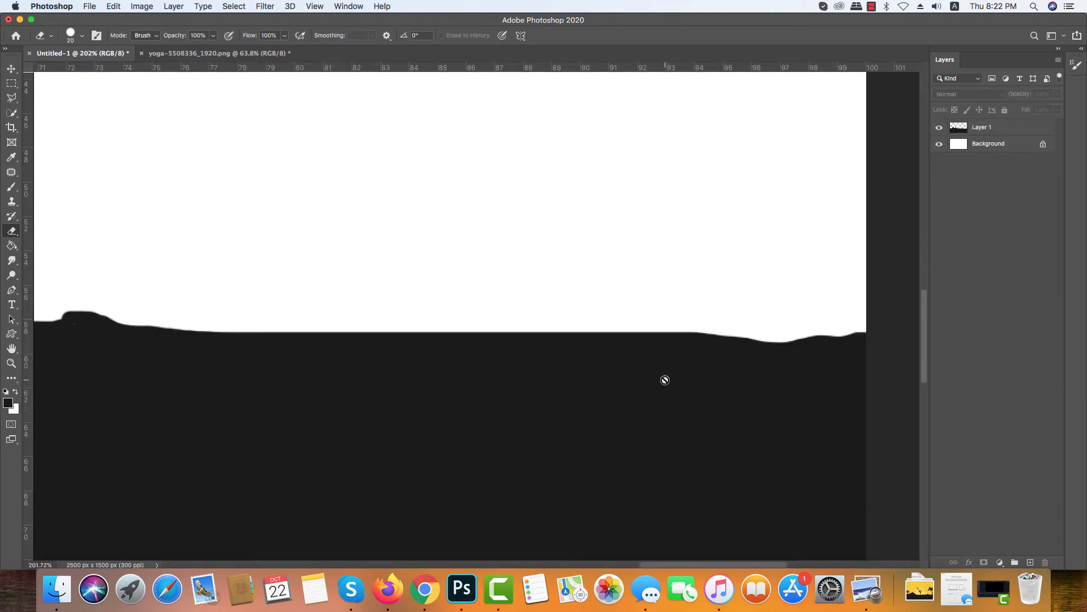
key("bracketright")
key("b")
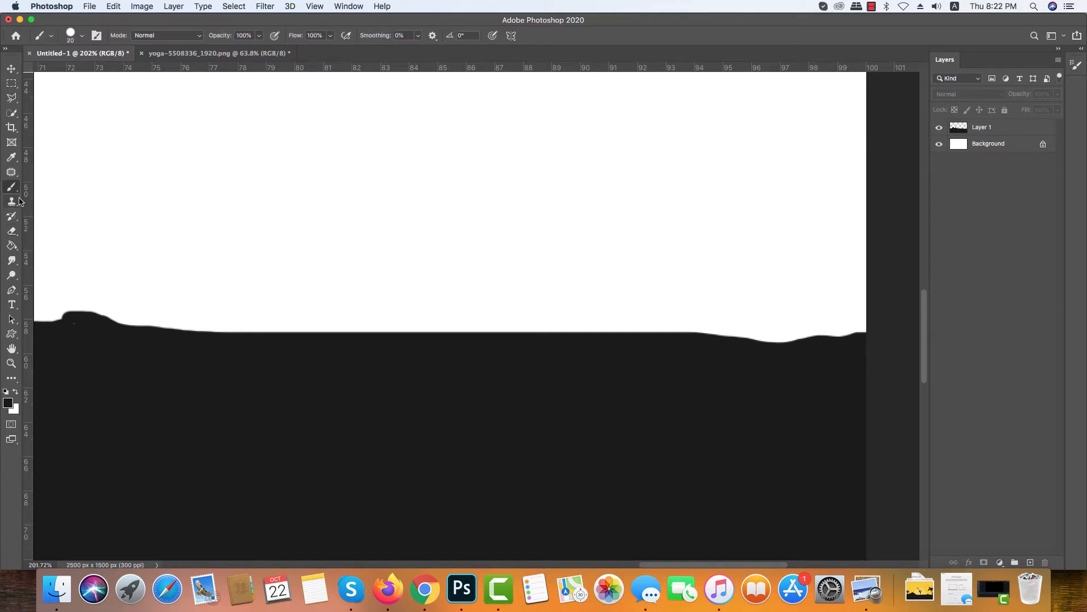
left_click(980, 129)
key("bracketright")
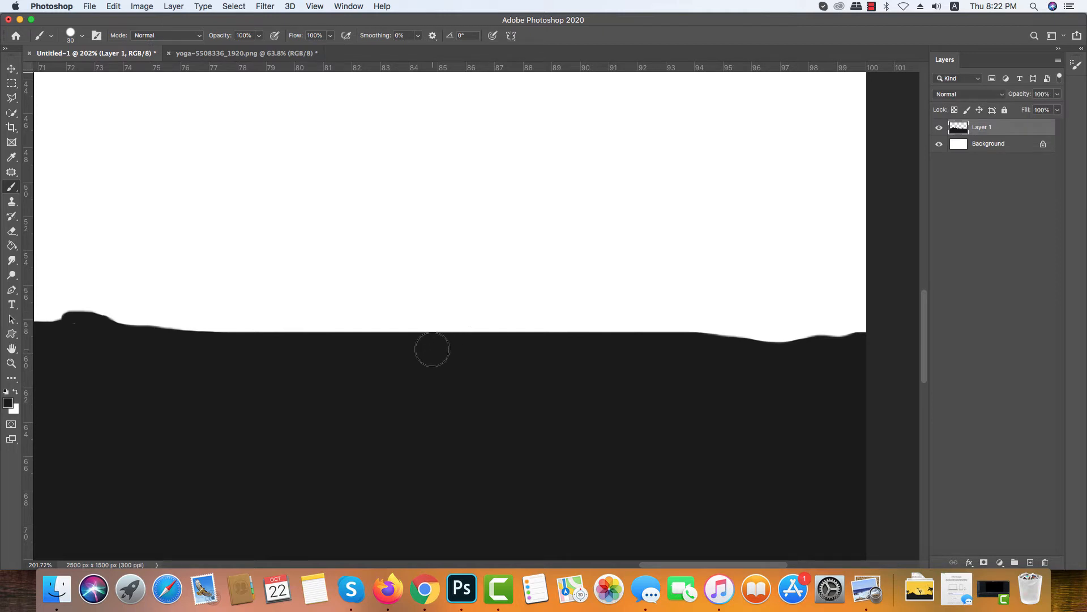
mouse_move(426, 352)
left_mouse_down()
mouse_move(473, 330)
mouse_move(496, 348)
mouse_move(504, 319)
mouse_move(524, 309)
mouse_move(569, 335)
mouse_move(518, 330)
mouse_move(535, 334)
mouse_move(555, 308)
mouse_move(573, 308)
mouse_move(653, 347)
left_mouse_up()
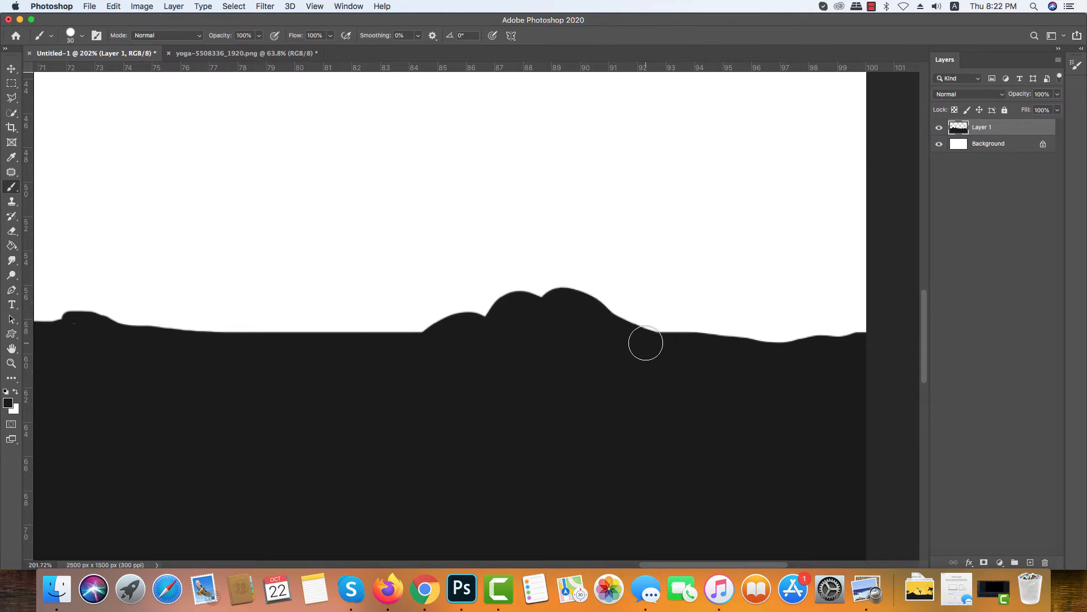
Step: Paint a third peak in the valley between the two large mountains with the 30 px brush
left_click_drag(215, 342, 593, 364)
left_click_drag(215, 349, 738, 357)
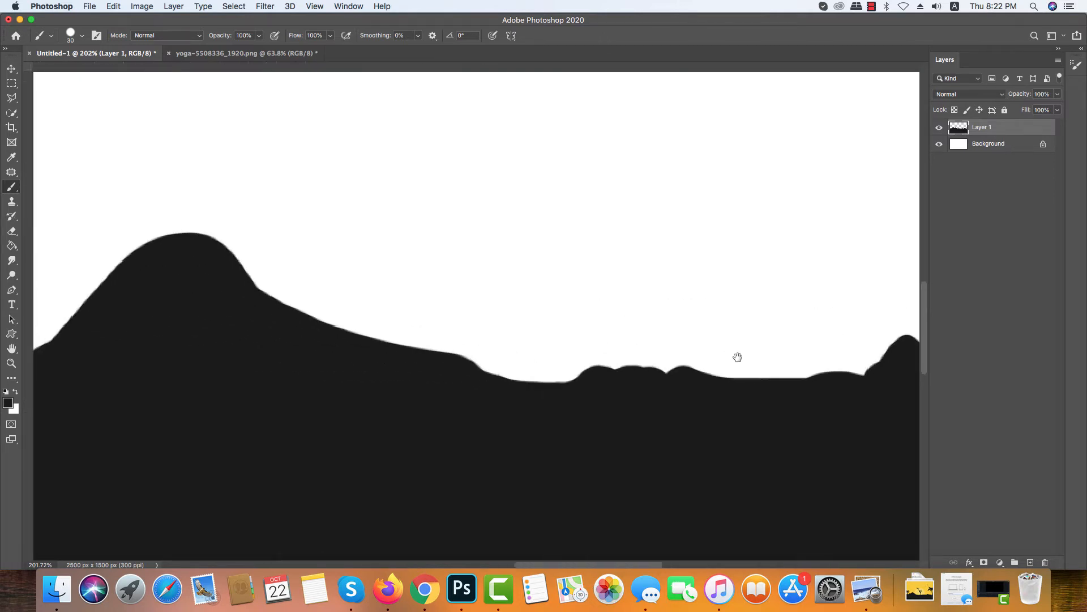
left_click_drag(575, 340, 745, 333)
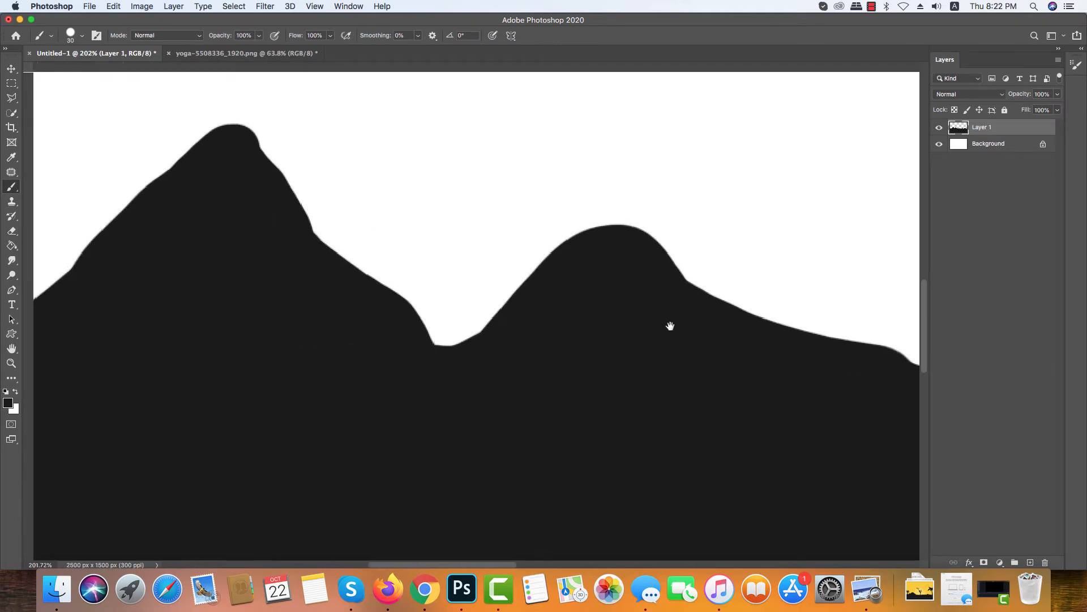
scroll(670, 325, "up", 10)
scroll(670, 325, "down", 15)
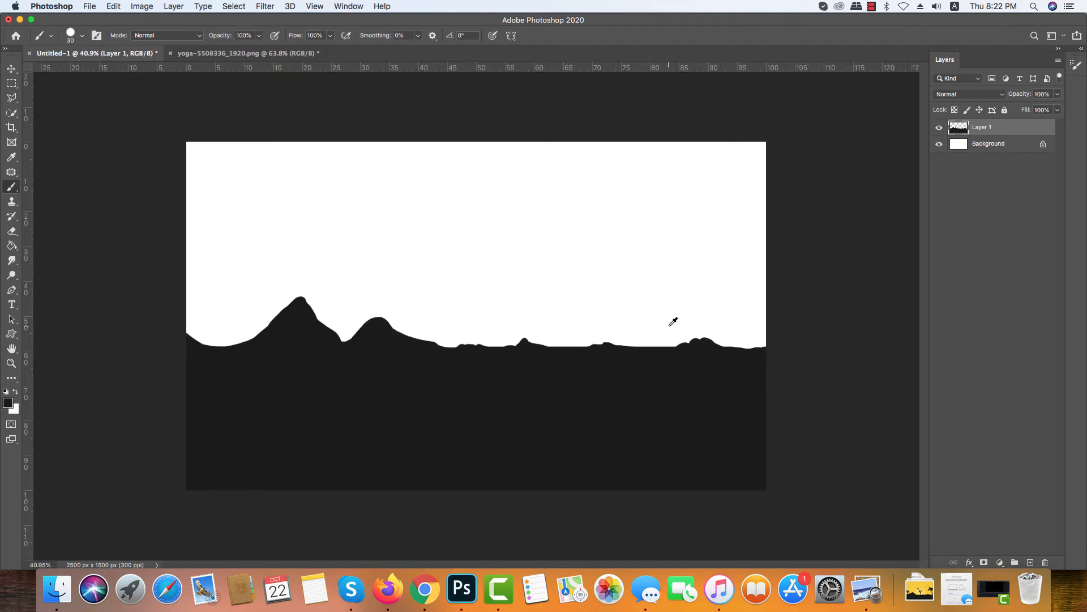
scroll(410, 359, "up", 10)
left_click_drag(238, 306, 823, 442)
mouse_move(611, 360)
left_mouse_down()
mouse_move(704, 289)
mouse_move(804, 390)
mouse_move(682, 322)
mouse_move(645, 373)
mouse_move(721, 360)
mouse_move(752, 402)
mouse_move(656, 335)
mouse_move(715, 353)
mouse_move(686, 399)
mouse_move(742, 418)
mouse_move(677, 362)
mouse_move(507, 383)
left_mouse_up()
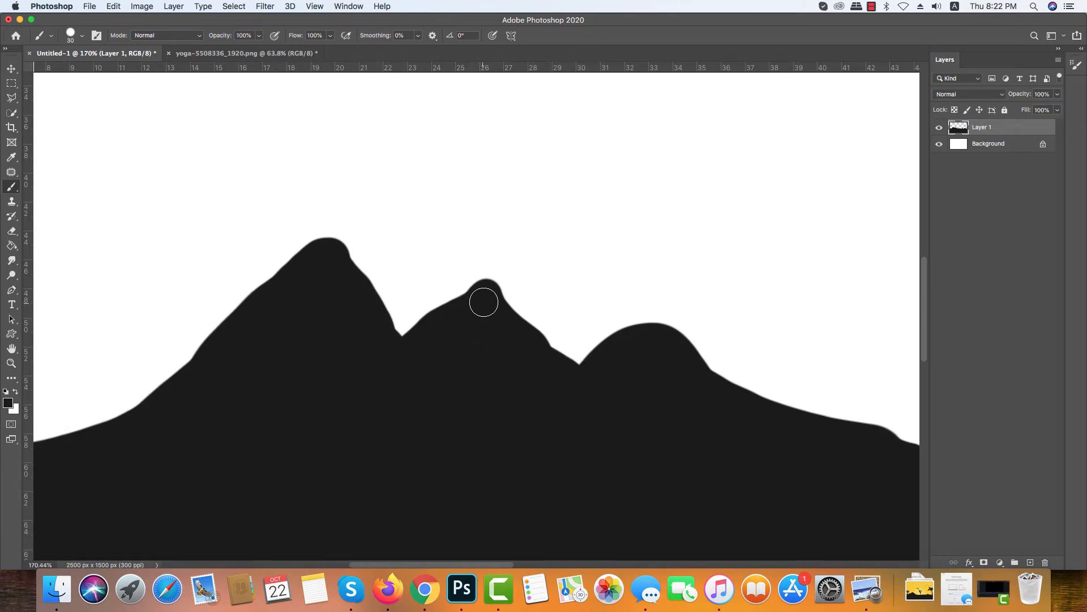
Step: Broaden the middle peak's summit and reshape the crest and right slope of the mountain beside it with the 30 px brush
mouse_move(483, 294)
left_mouse_down()
mouse_move(443, 343)
mouse_move(485, 294)
mouse_move(522, 371)
mouse_move(620, 372)
mouse_move(633, 368)
mouse_move(618, 350)
mouse_move(659, 331)
mouse_move(726, 394)
mouse_move(437, 320)
left_mouse_up()
key("space")
scroll(439, 321, "up", 1)
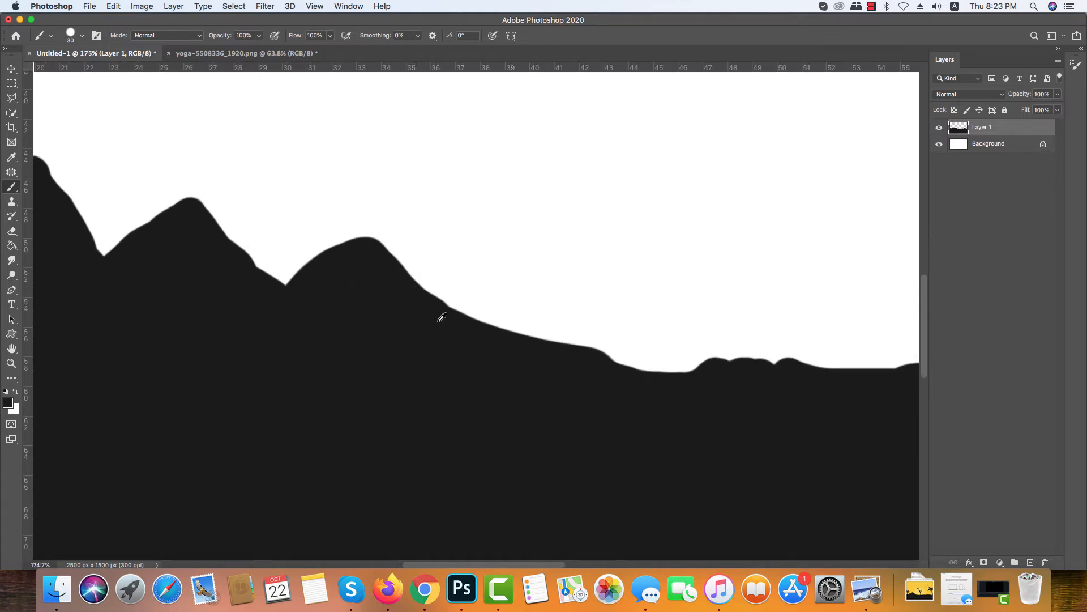
scroll(441, 317, "down", 6)
scroll(441, 321, "up", 2)
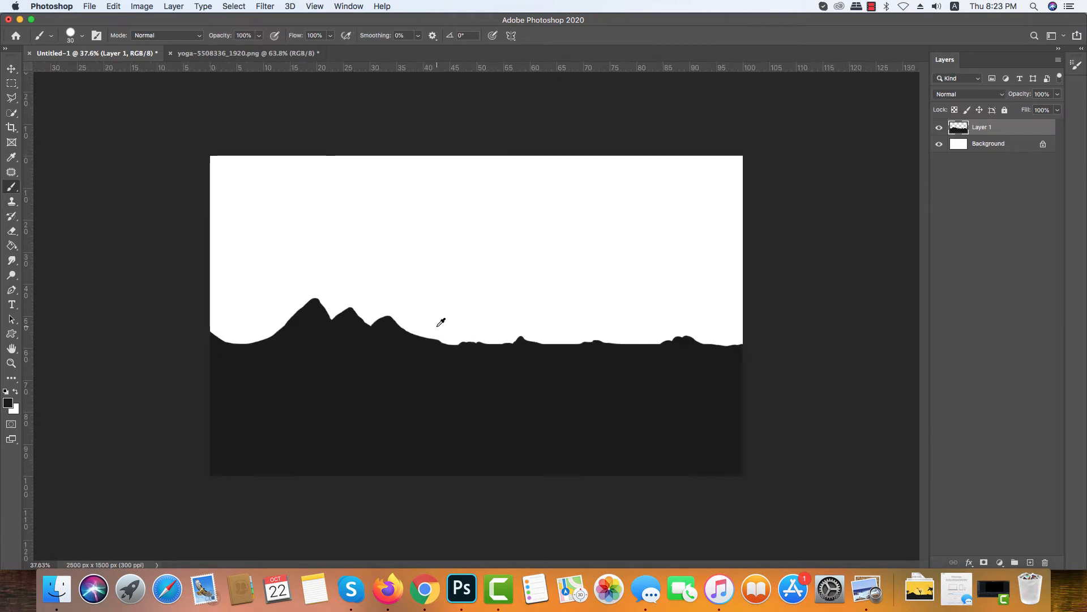
scroll(663, 359, "up", 3)
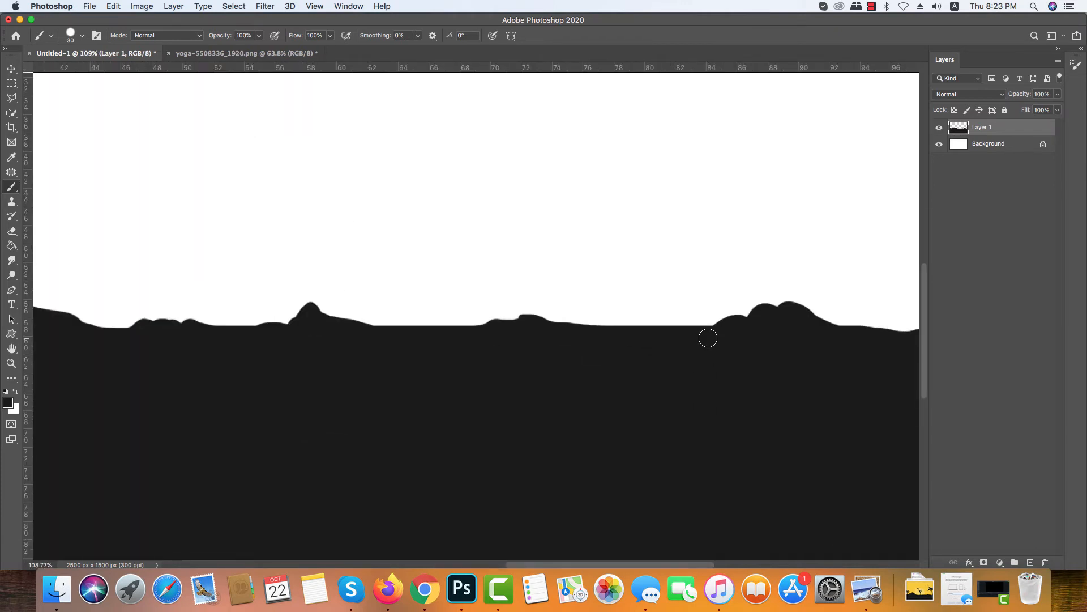
scroll(566, 337, "down", 2)
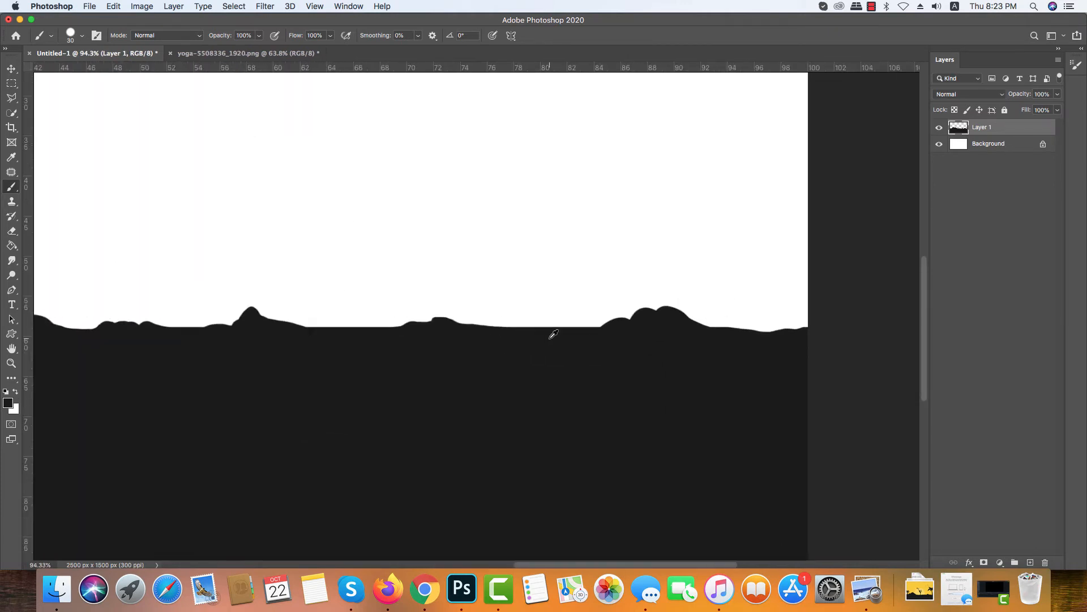
scroll(553, 334, "down", 3)
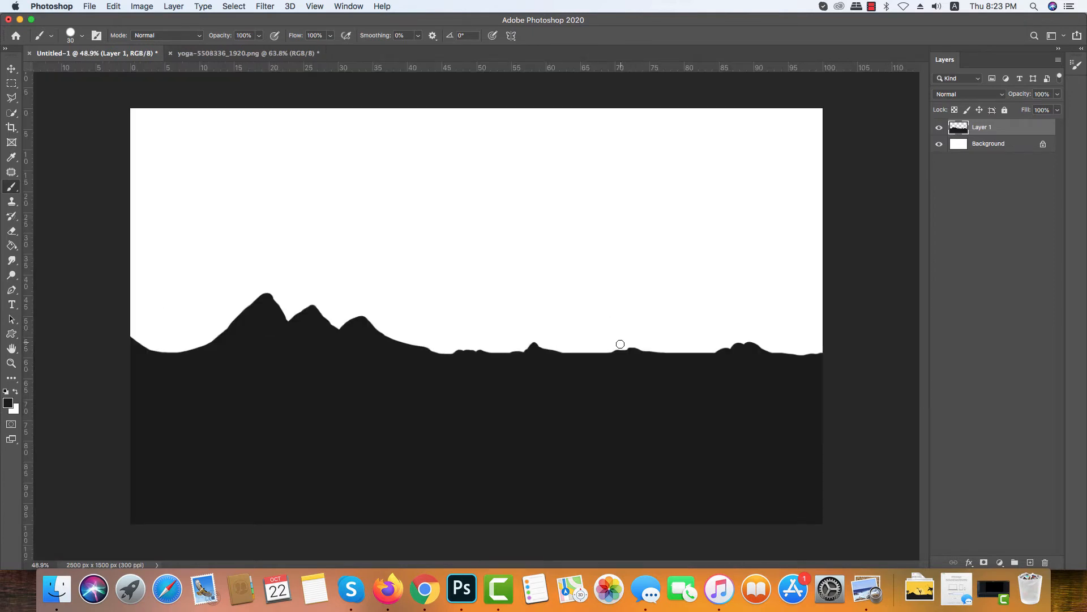
Step: Draw a palm tree custom shape from the Leaf Trees set, about 549 x 713 px, standing on the horizon near the canvas's right edge
left_click(10, 335)
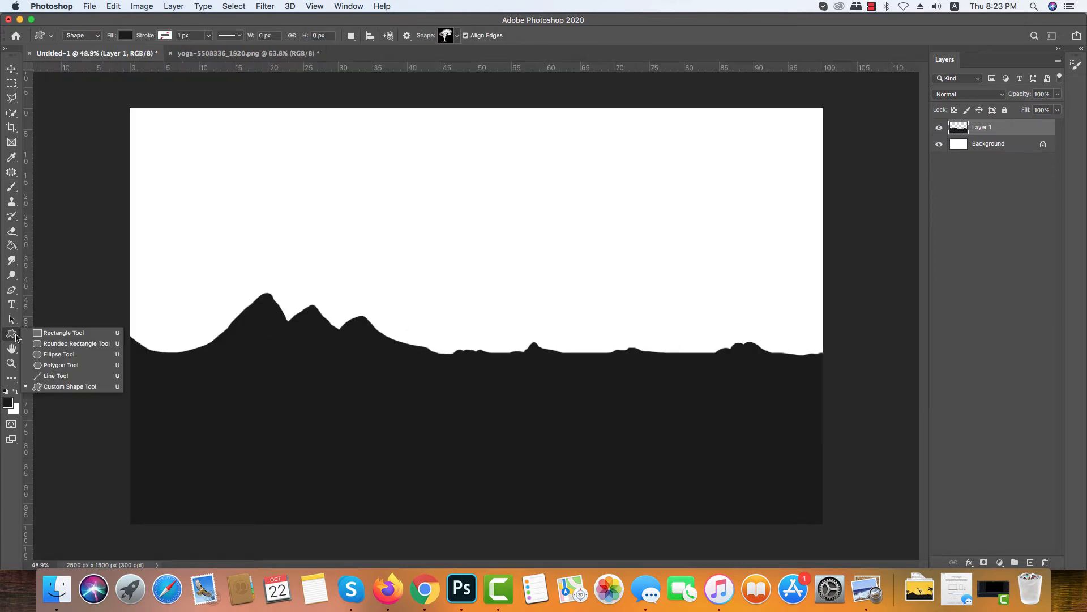
left_click(66, 388)
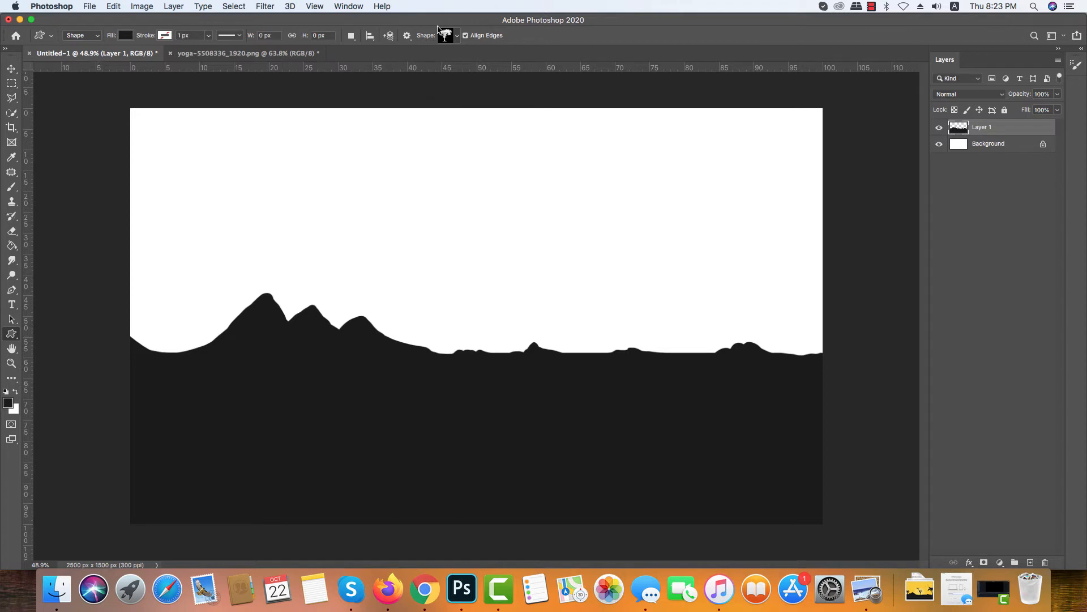
left_click(456, 37)
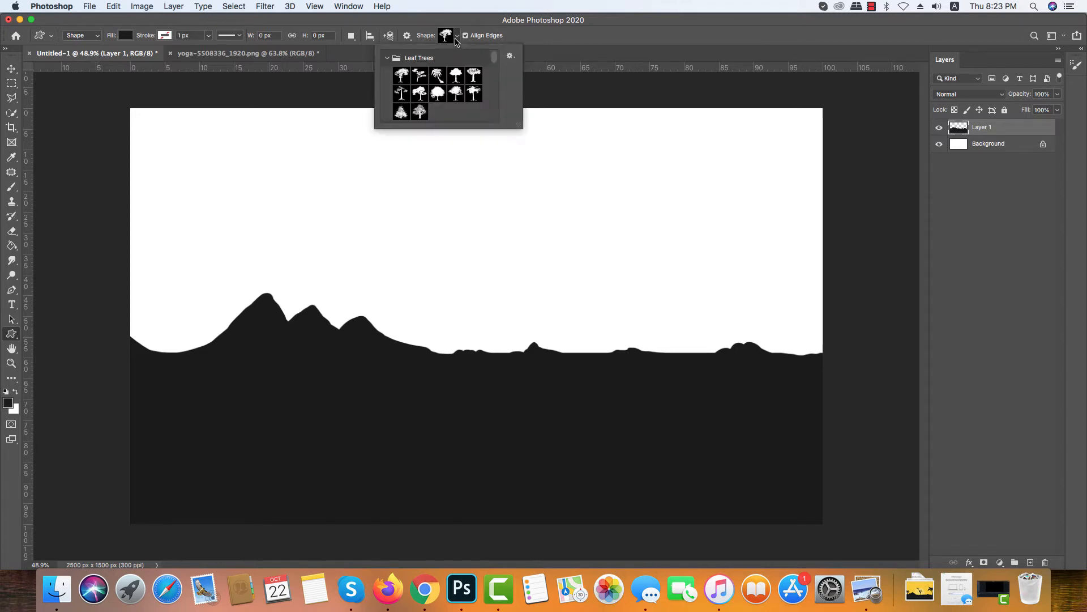
left_click(440, 76)
left_click_drag(666, 160, 822, 352)
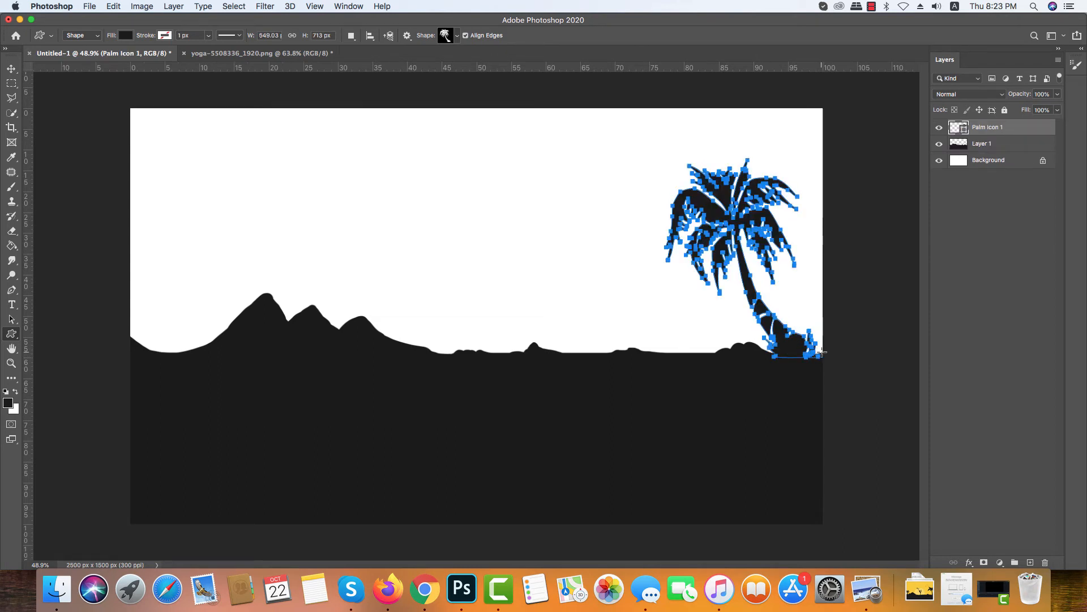
left_click(10, 71)
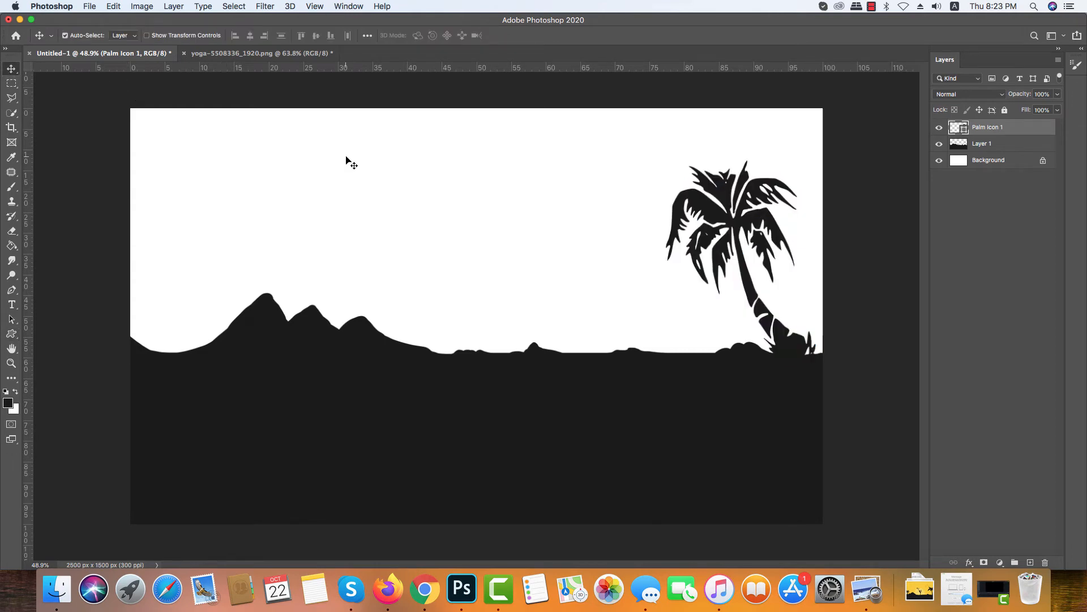
Step: Draw a cedar tree custom shape about 403 x 563 px and stand it on the ground left of the highest mountain
left_click(11, 336)
left_click(454, 37)
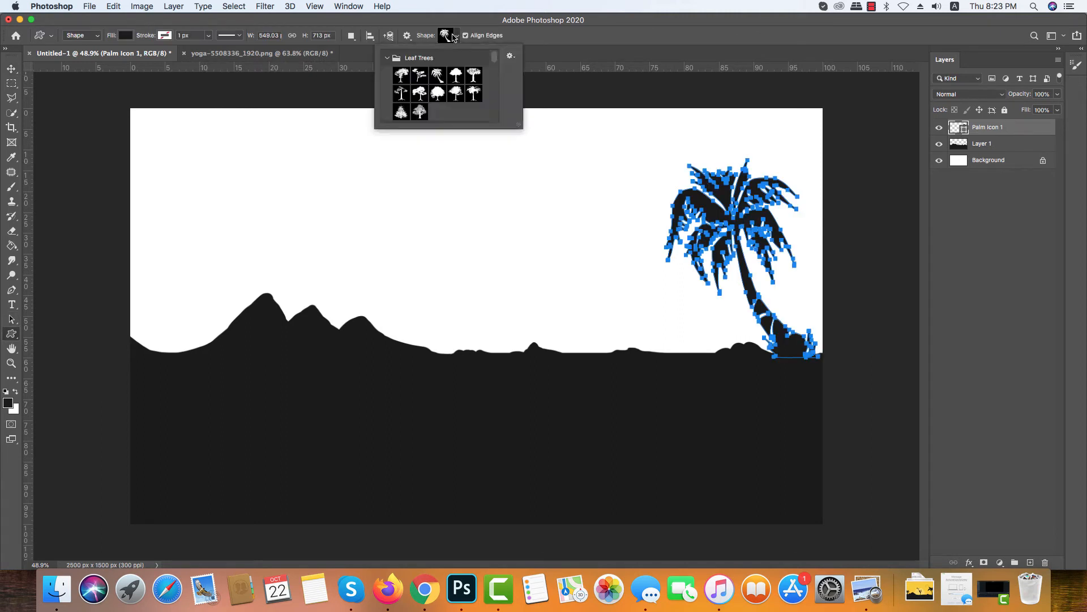
left_click(419, 75)
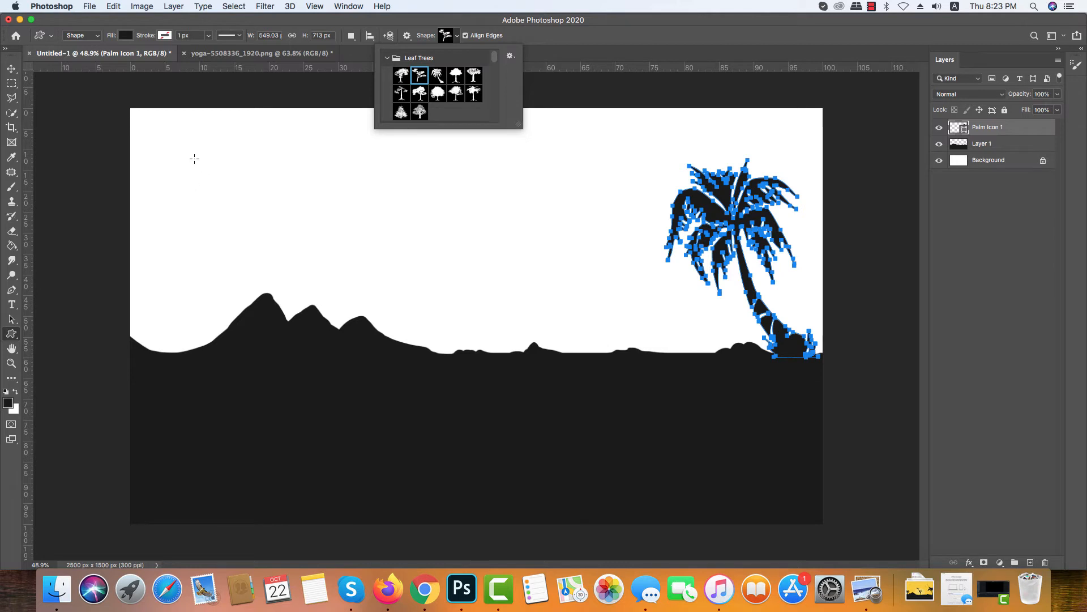
left_click_drag(195, 159, 304, 310)
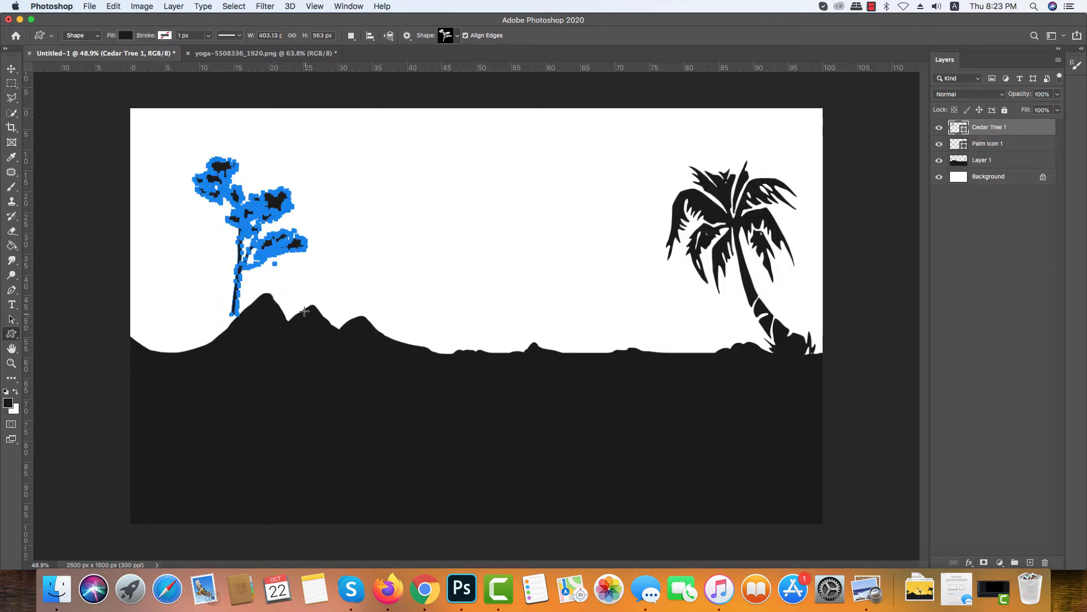
left_click(11, 69)
left_click_drag(276, 211, 220, 250)
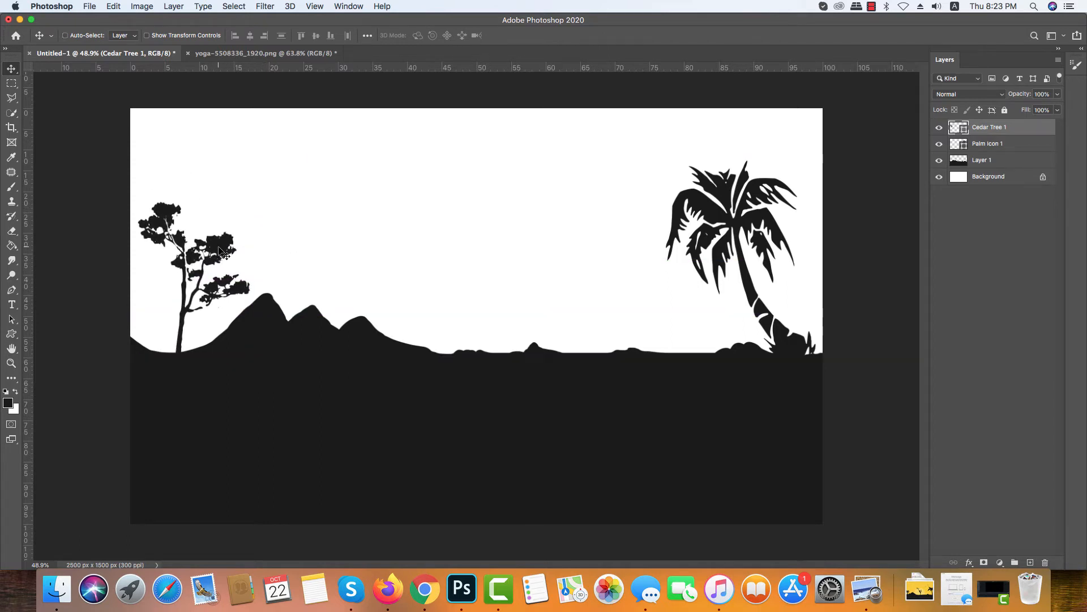
Step: Scale up the cedar tree with Free Transform, keeping its trunk on the ground beside the tallest mountain
key("super+t")
left_click_drag(246, 202, 257, 183)
key("Return")
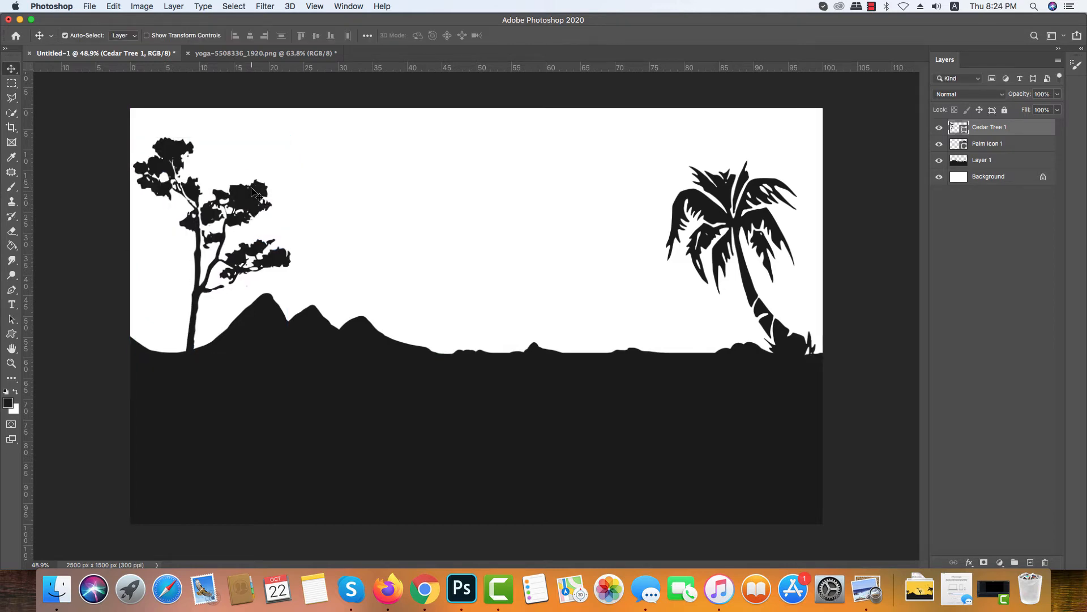
Step: Hide the cedar tree layer and try an apple tree custom shape about 332 x 833 px in its place
left_click(522, 142)
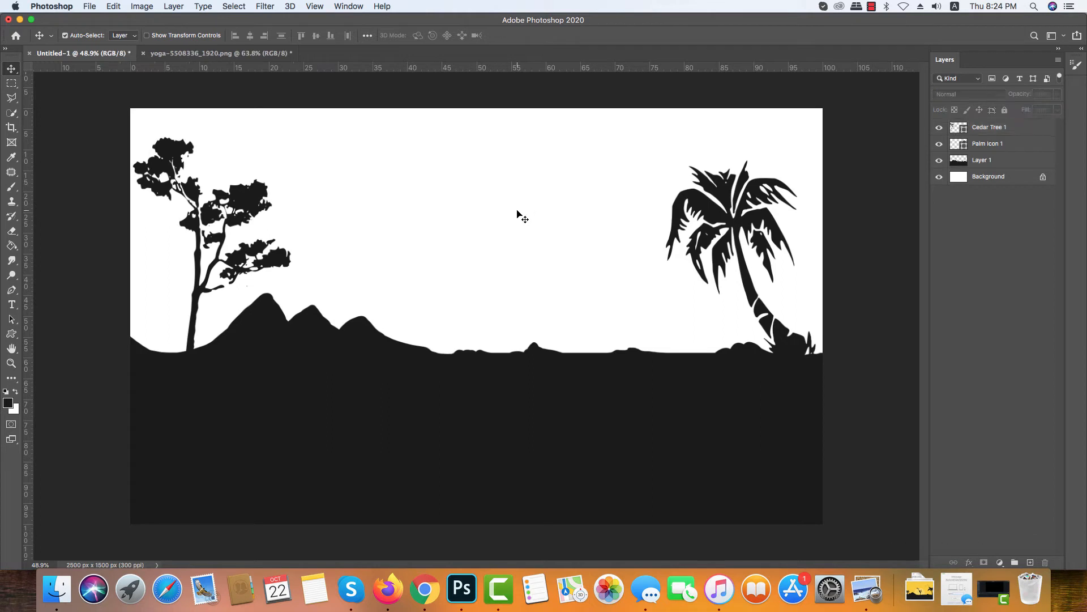
left_click(940, 128)
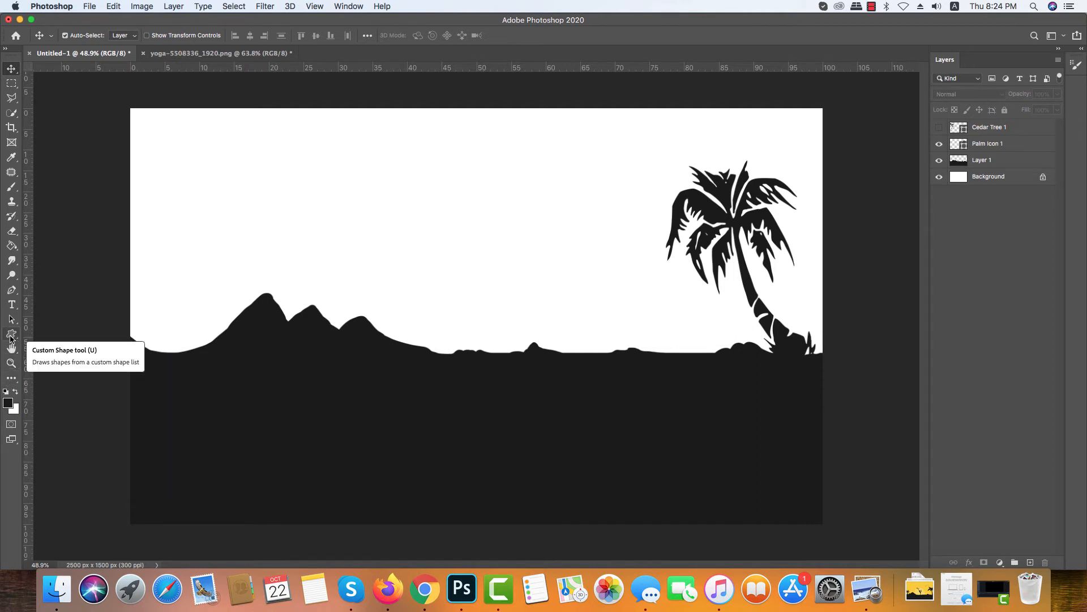
left_click(11, 334)
left_click(456, 37)
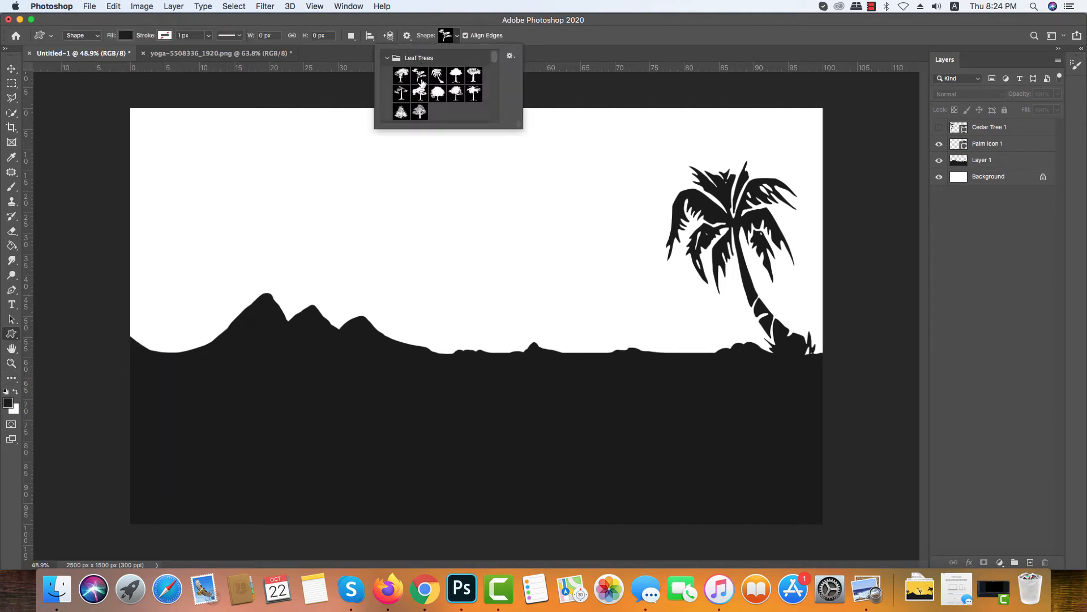
scroll(434, 91, "down", 3)
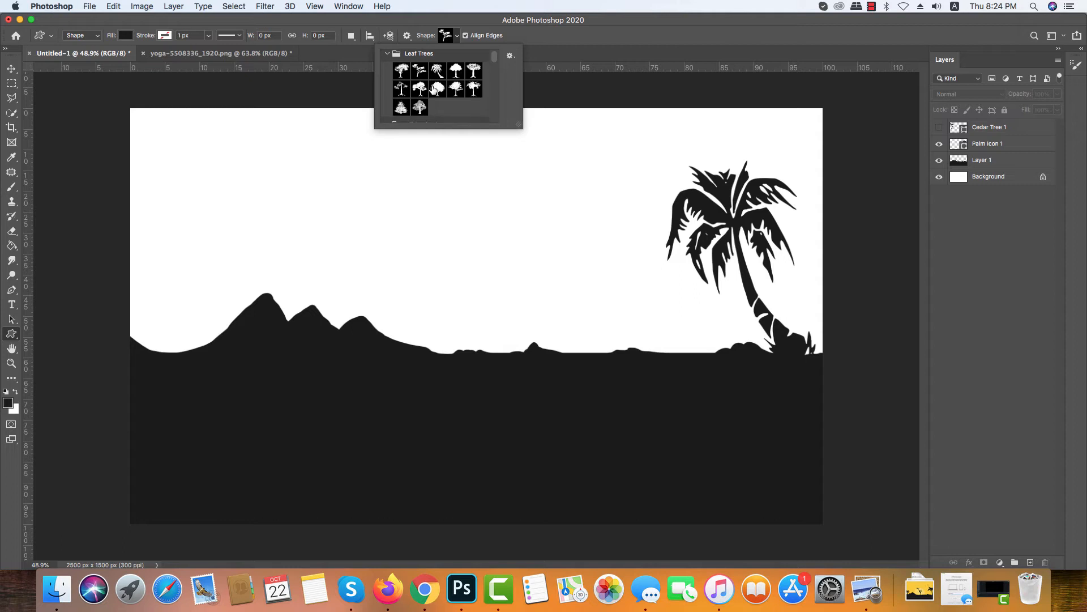
scroll(433, 89, "up", 3)
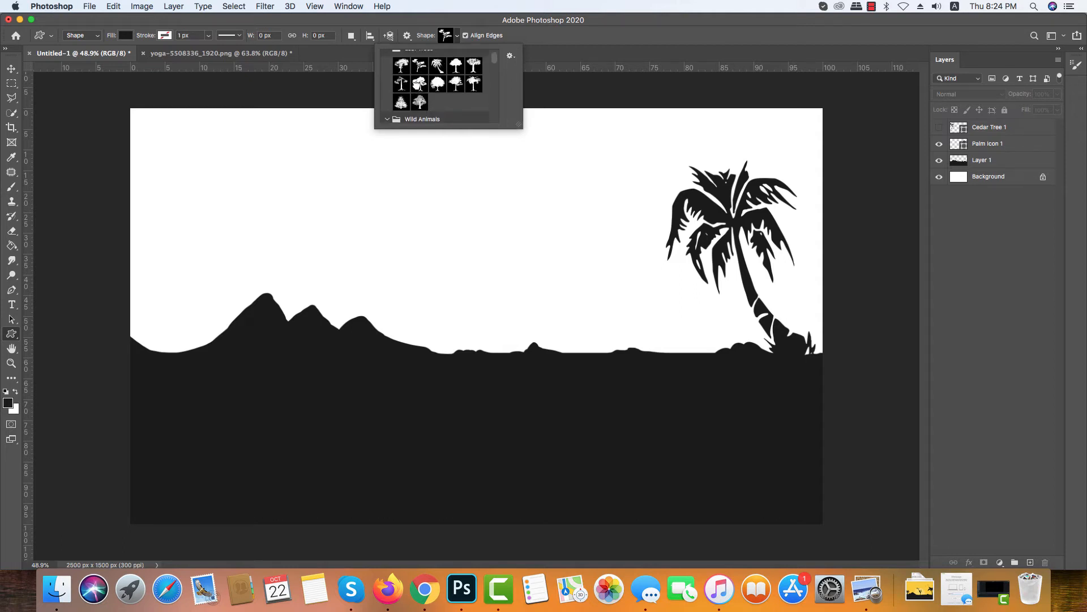
left_click(419, 84)
left_click_drag(156, 352, 253, 120)
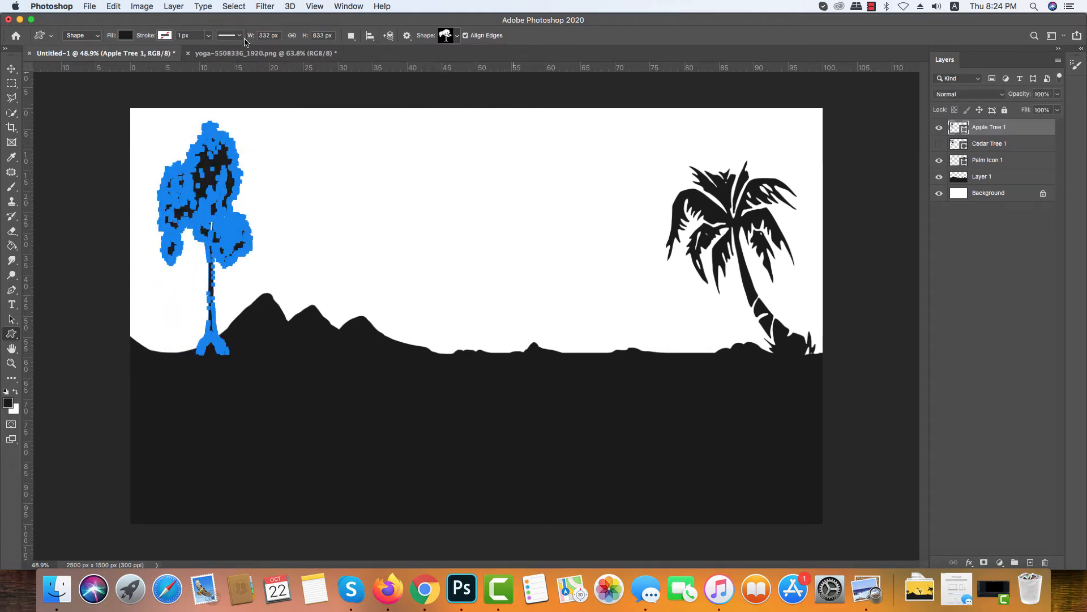
left_click(14, 71)
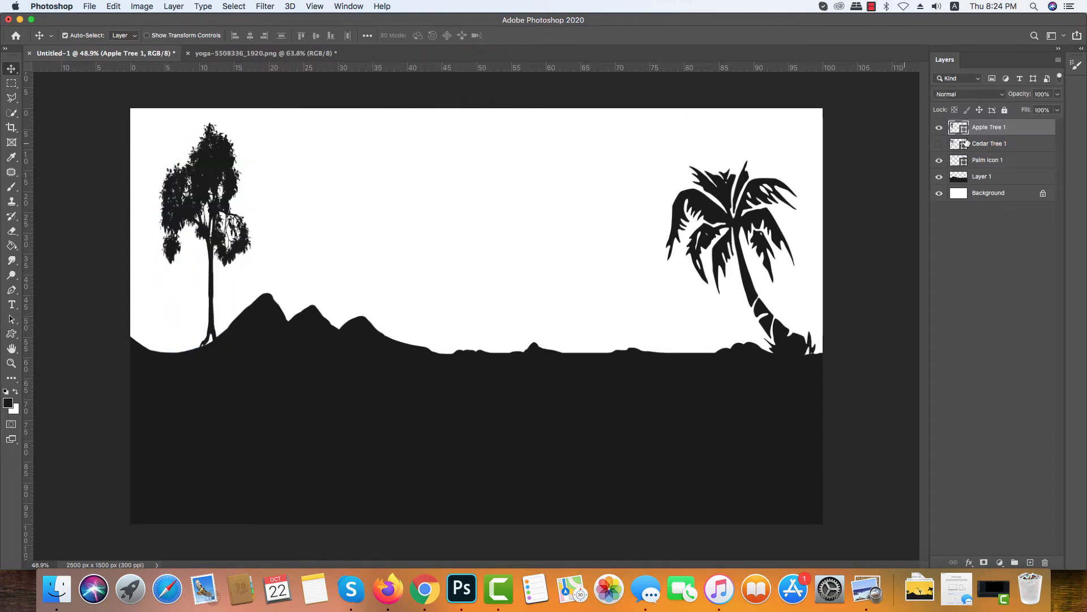
key("Delete")
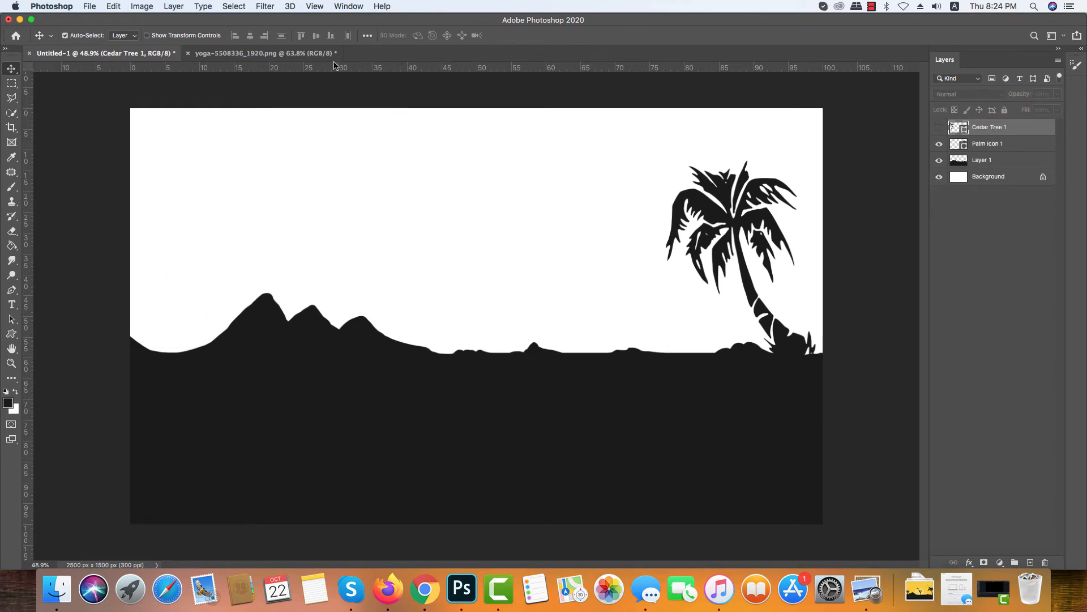
Step: Try an olive tree custom shape about 415 x 750 px beside the highest mountain, shift it toward the canvas edge, and delete it
left_click(13, 337)
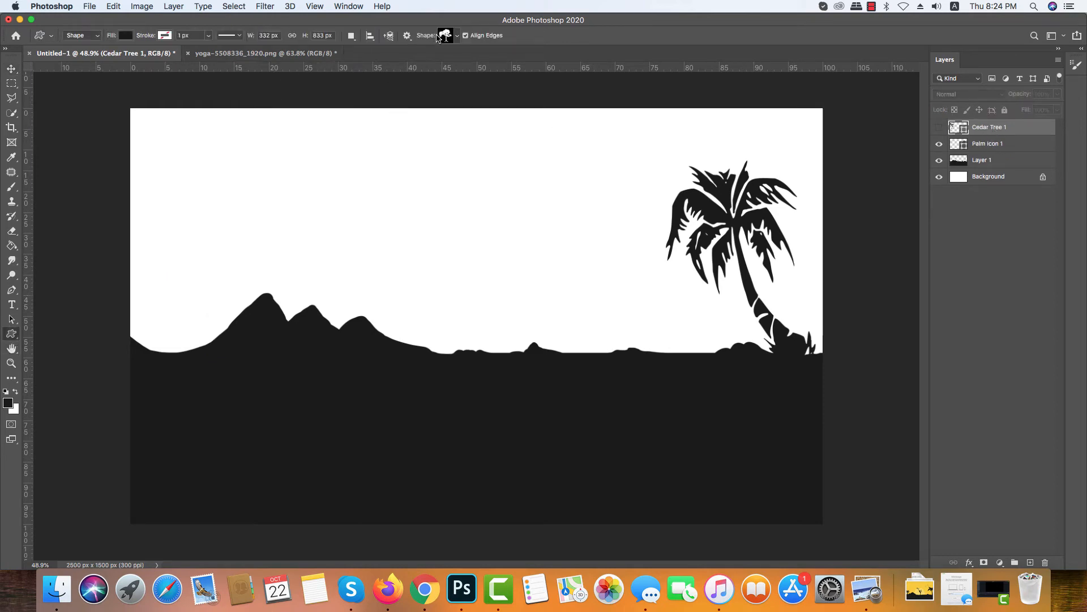
left_click(457, 37)
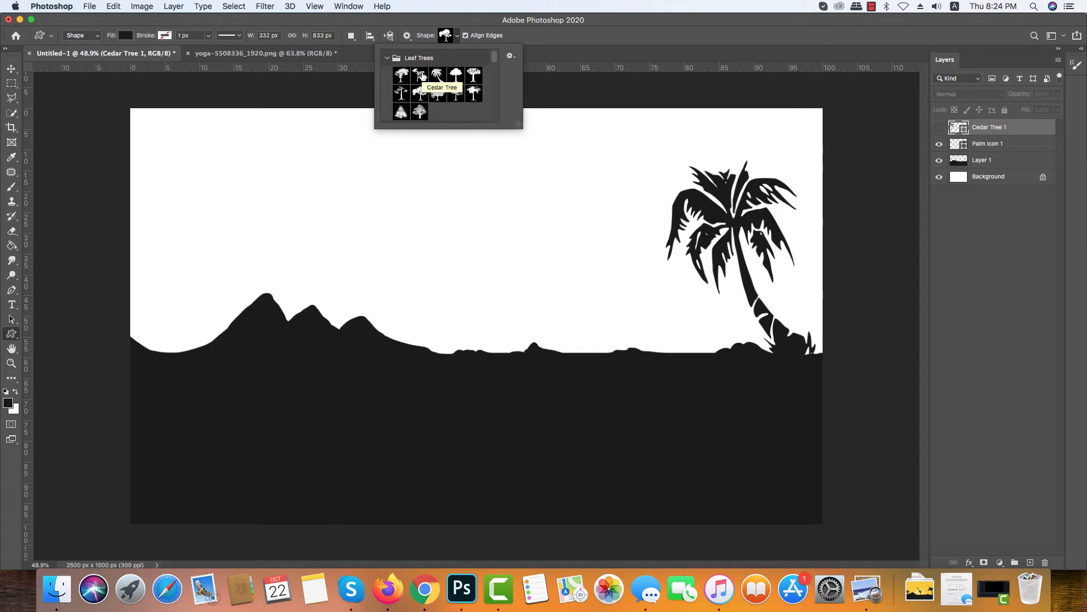
left_click(456, 75)
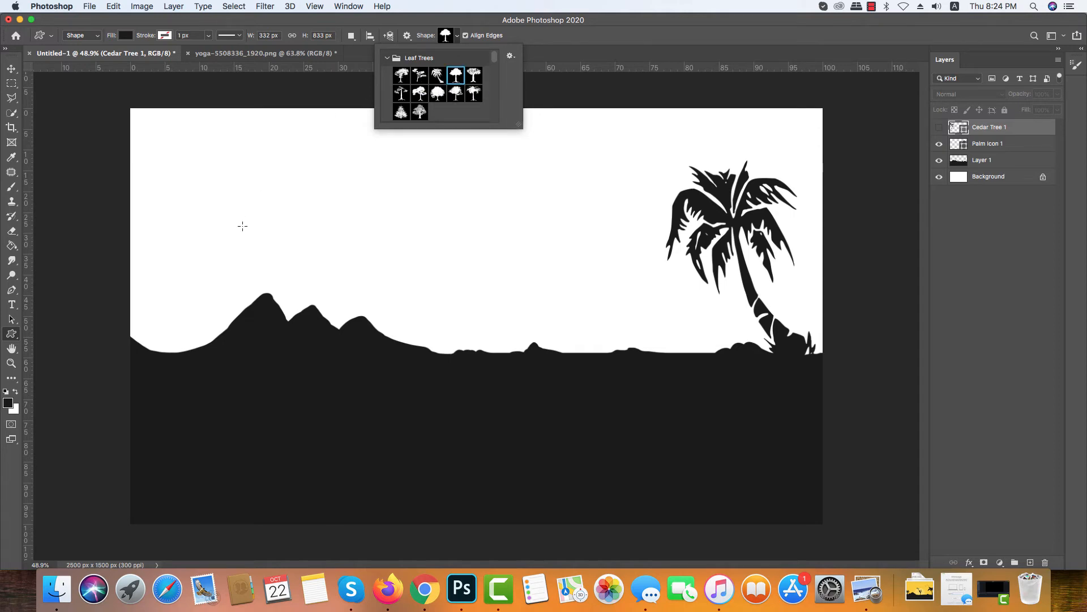
left_click_drag(163, 348, 282, 142)
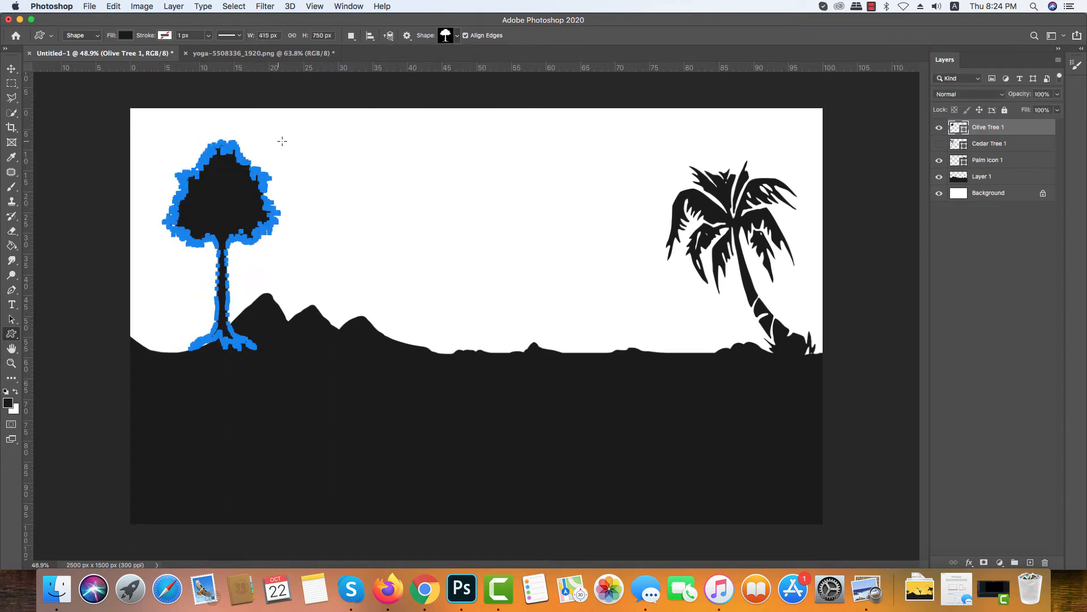
left_click(12, 69)
left_click_drag(218, 190, 187, 206)
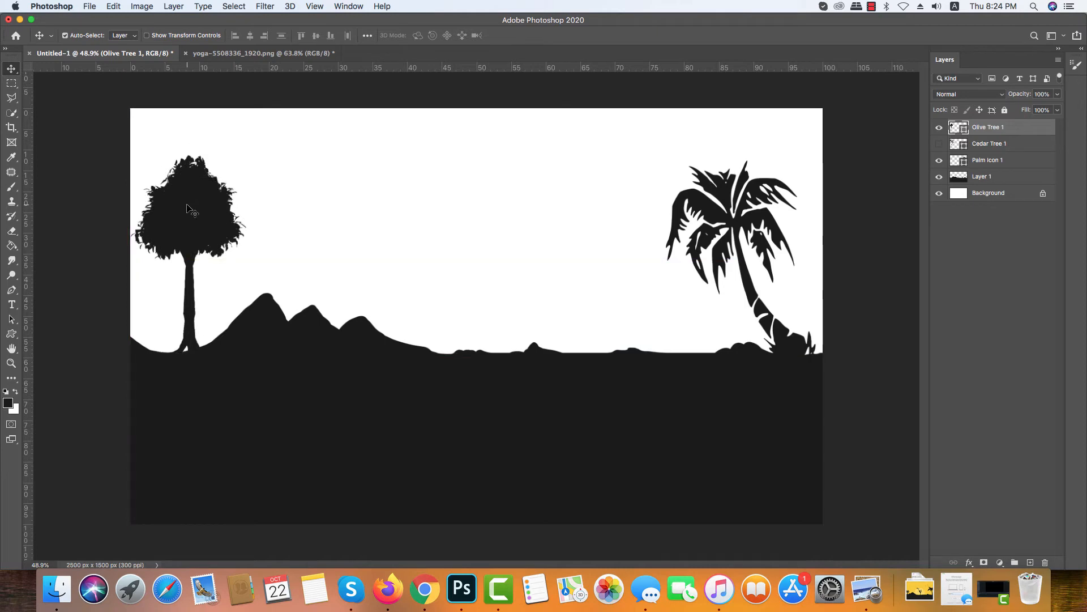
key("Delete")
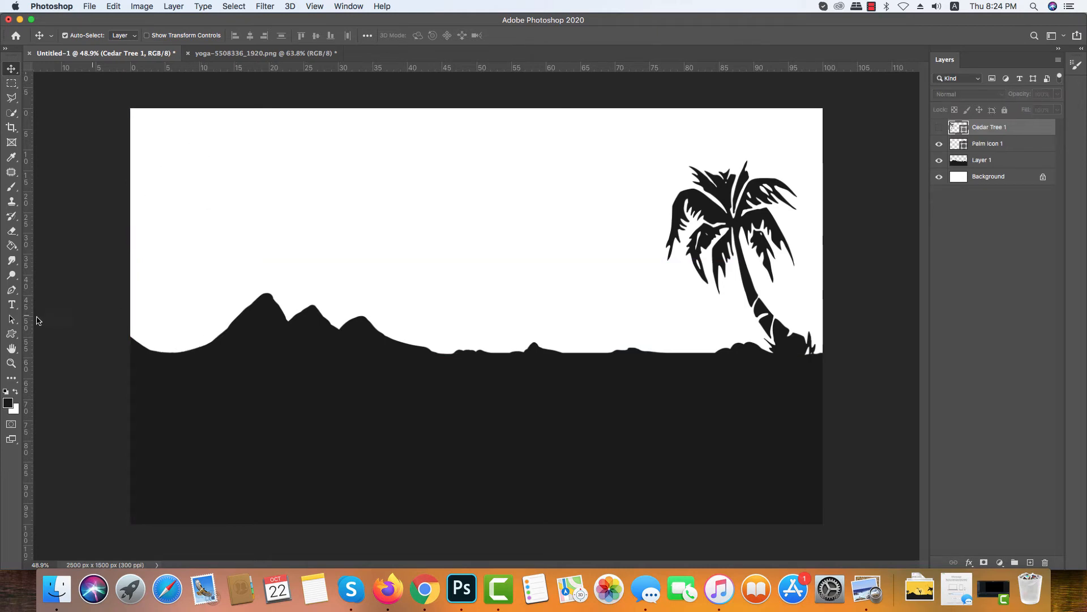
Step: Try the straight palm tree shape from the Leaf Trees set beside the highest mountain, shifting it slightly toward the canvas edge
left_click(14, 333)
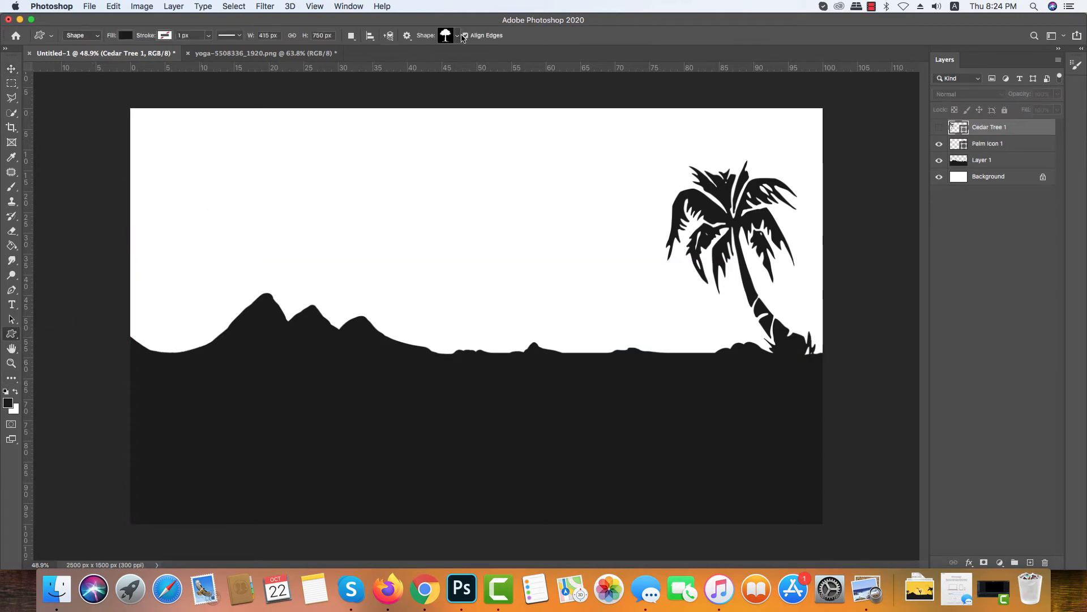
left_click(458, 36)
scroll(426, 91, "down", 3)
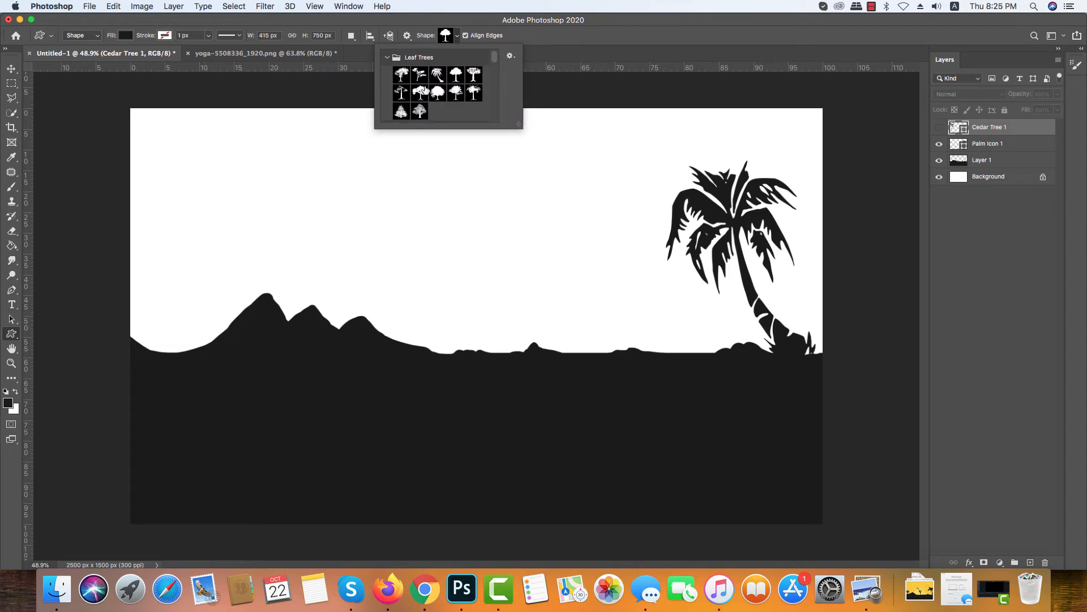
scroll(424, 90, "up", 3)
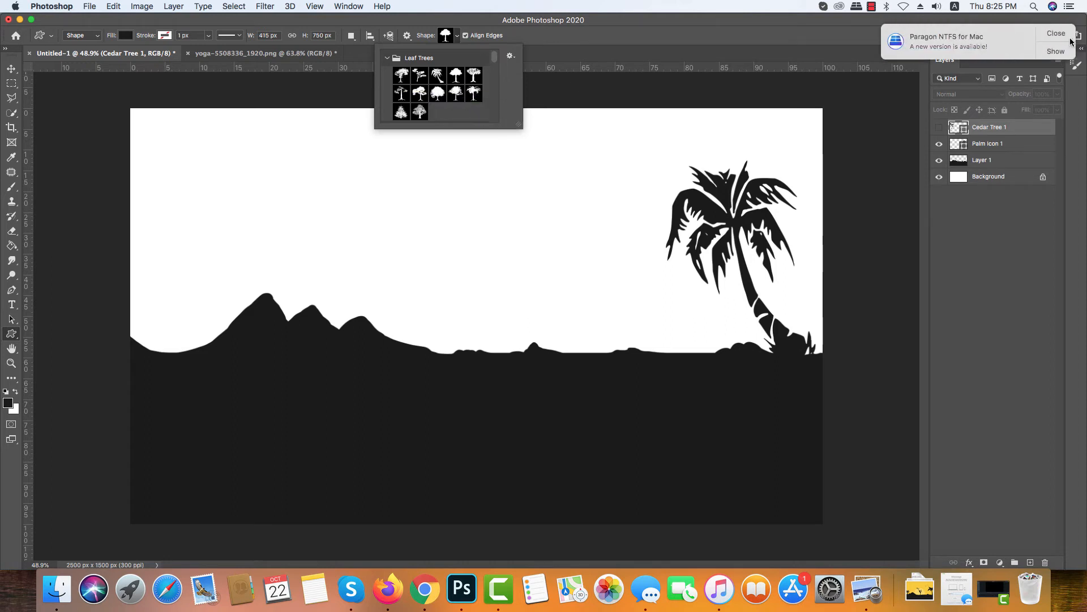
left_click(474, 95)
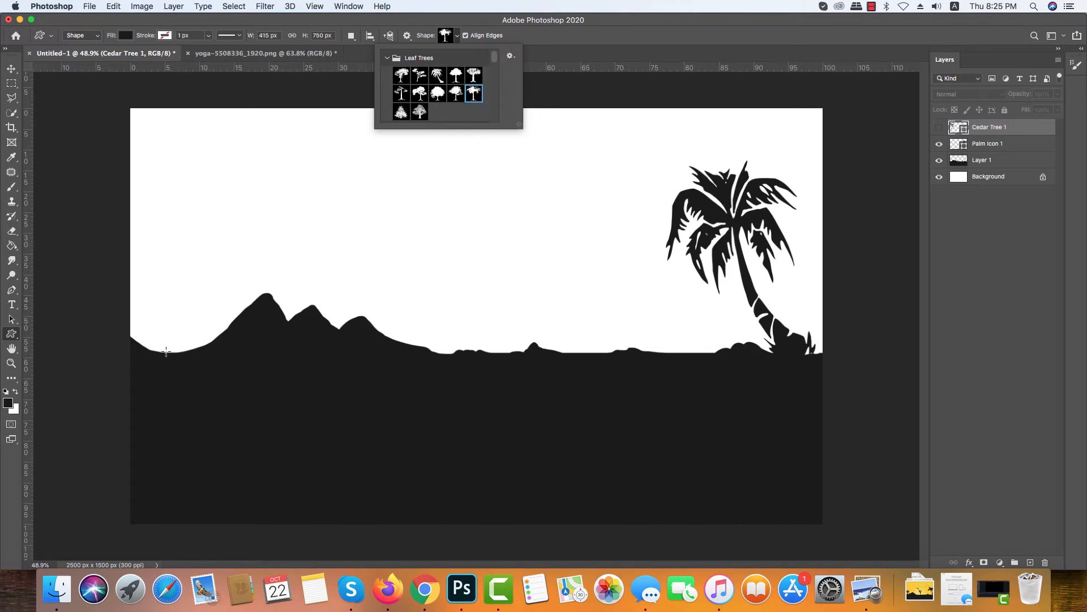
left_click_drag(166, 352, 292, 138)
left_click(12, 69)
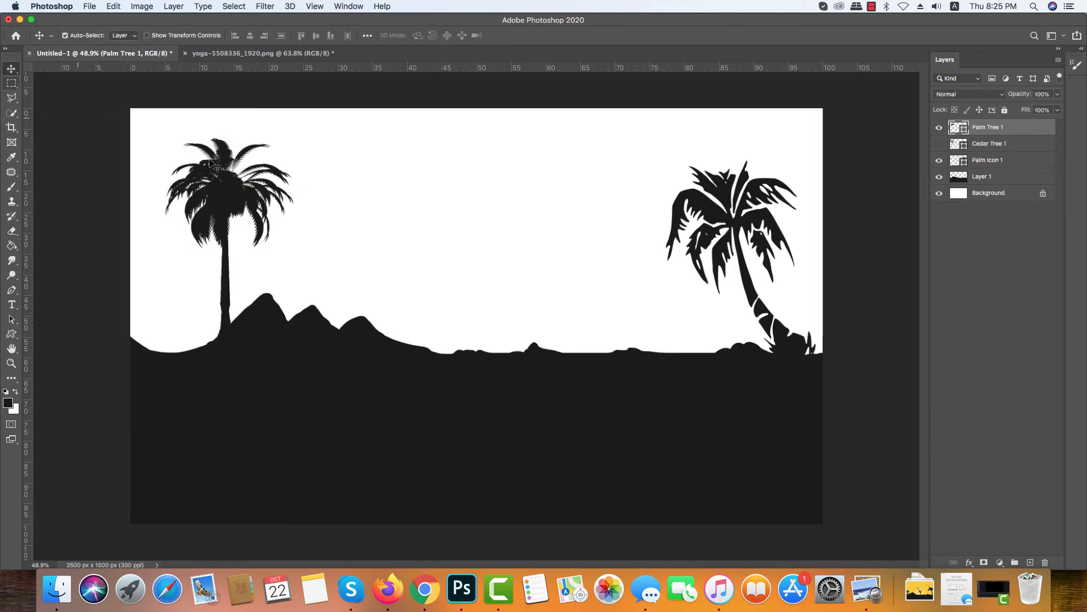
left_click_drag(228, 185, 199, 188)
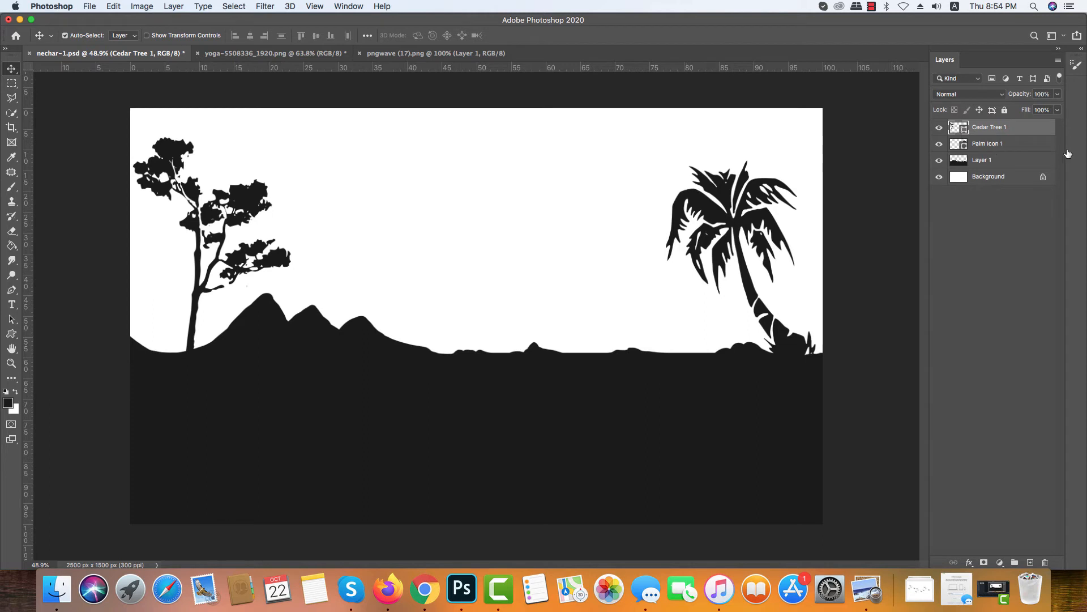
Step: Compare the scene with and without the cedar tree, and hide the palm icon layer
left_click(938, 129)
left_click(938, 129)
left_click(939, 144)
Step: Try a bristle brush tree custom shape about 452 x 713 px in the sky opposite the cedar tree, and delete it
left_click(11, 334)
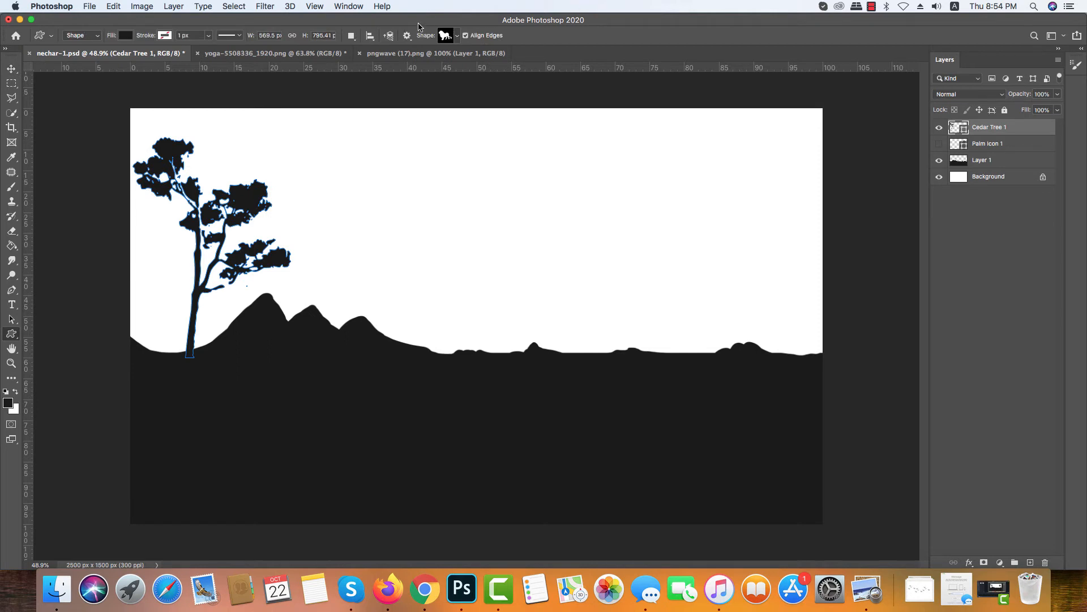
left_click(456, 36)
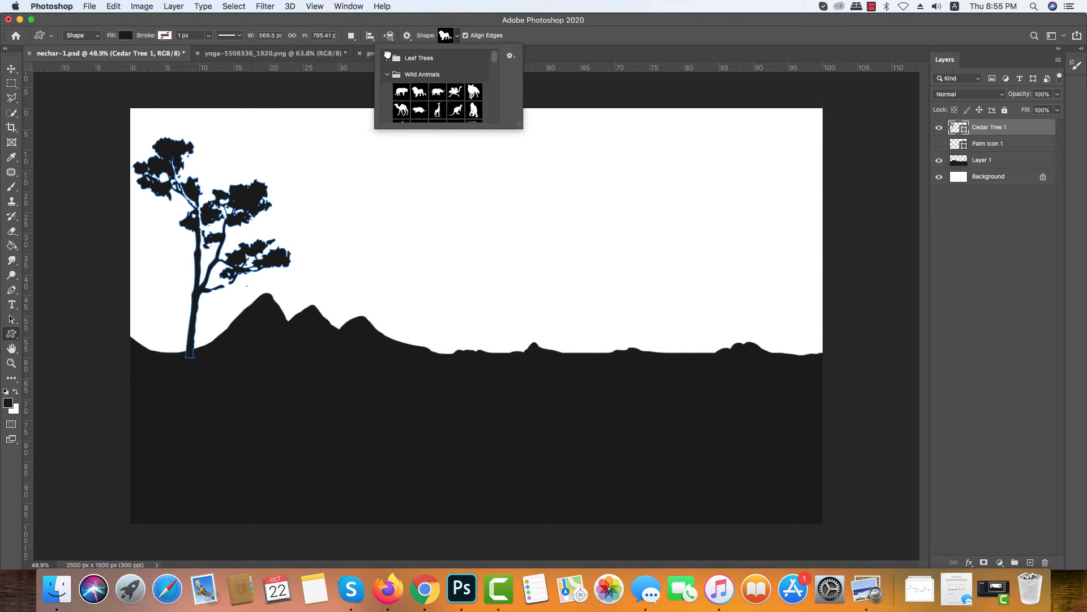
scroll(391, 60, "down", 3)
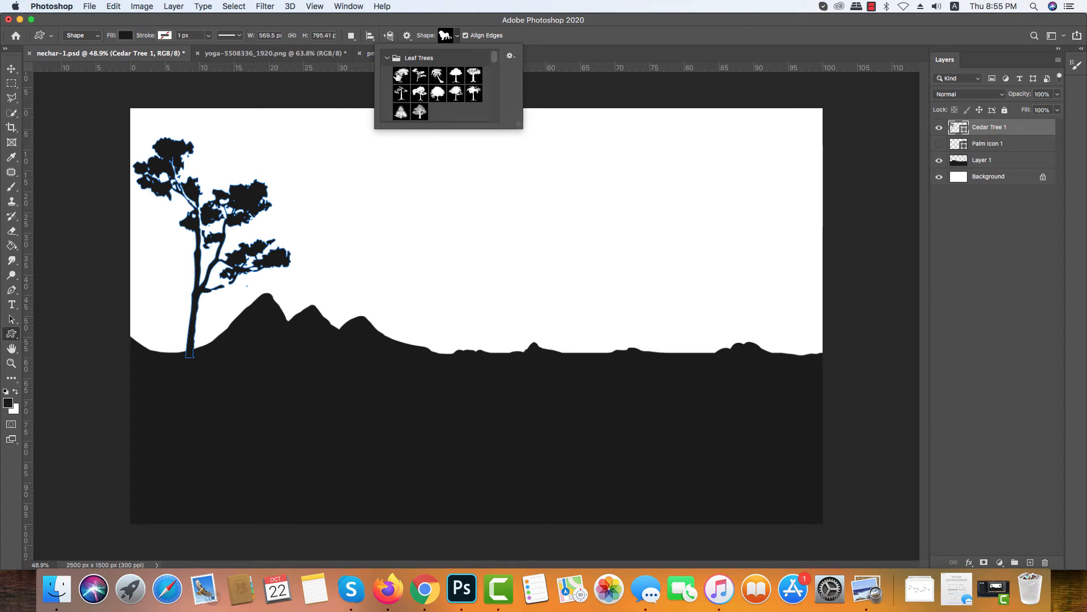
left_click(401, 93)
left_click(624, 136)
left_click_drag(602, 113, 731, 312)
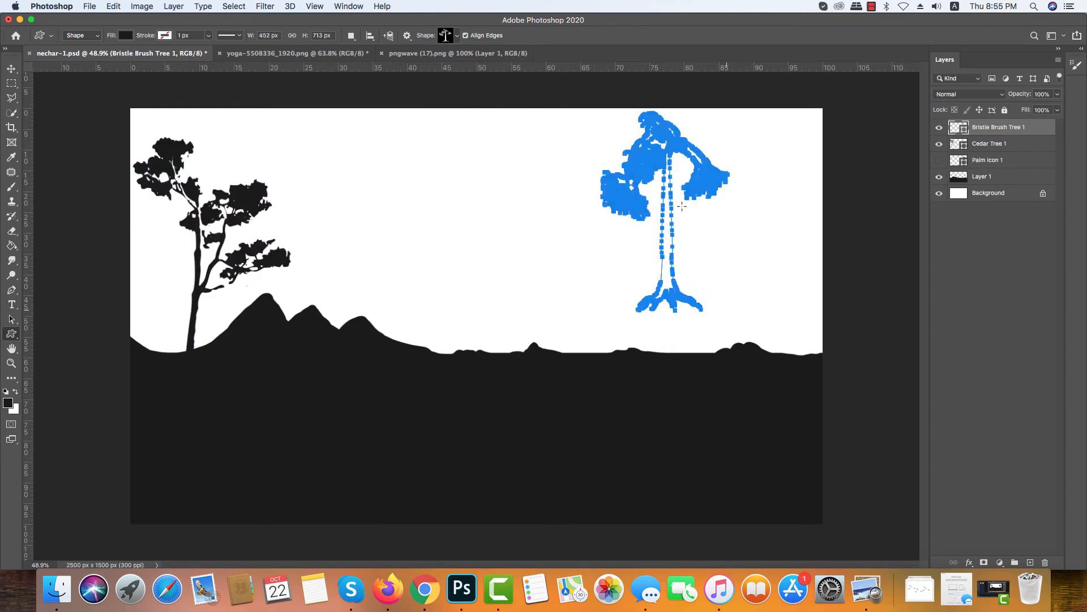
left_click(12, 69)
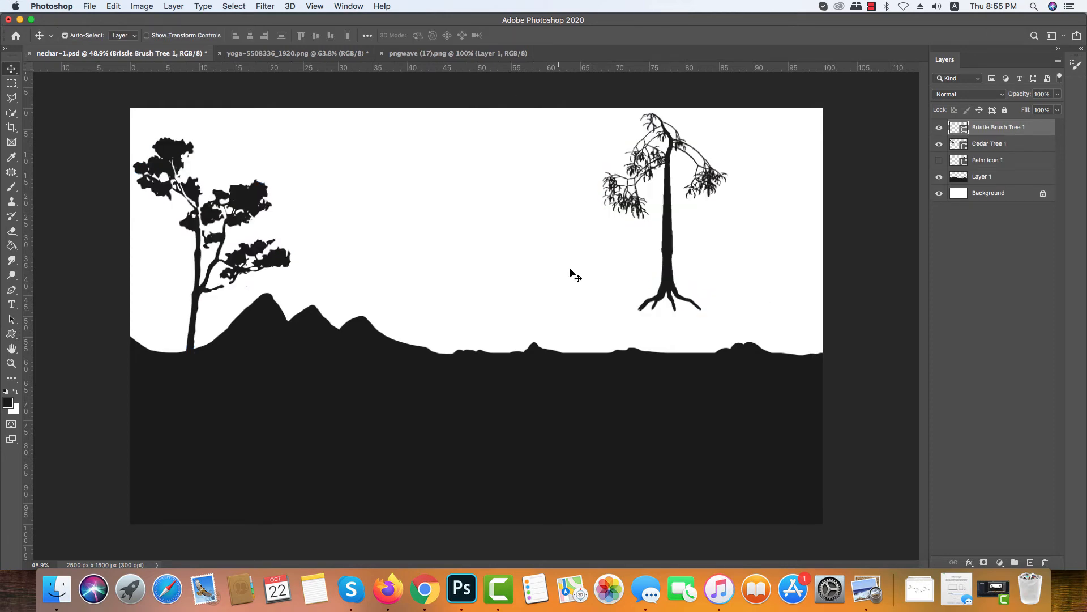
key("Delete")
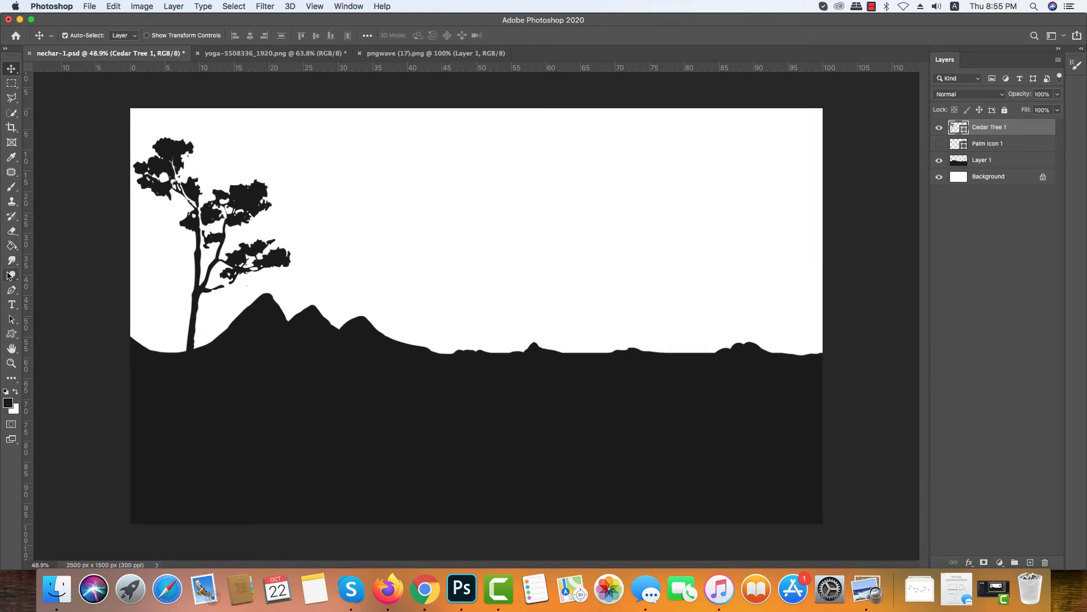
Step: Try an elm tree custom shape about 513 x 632 px above the horizon opposite the cedar tree, and delete it
left_click(11, 334)
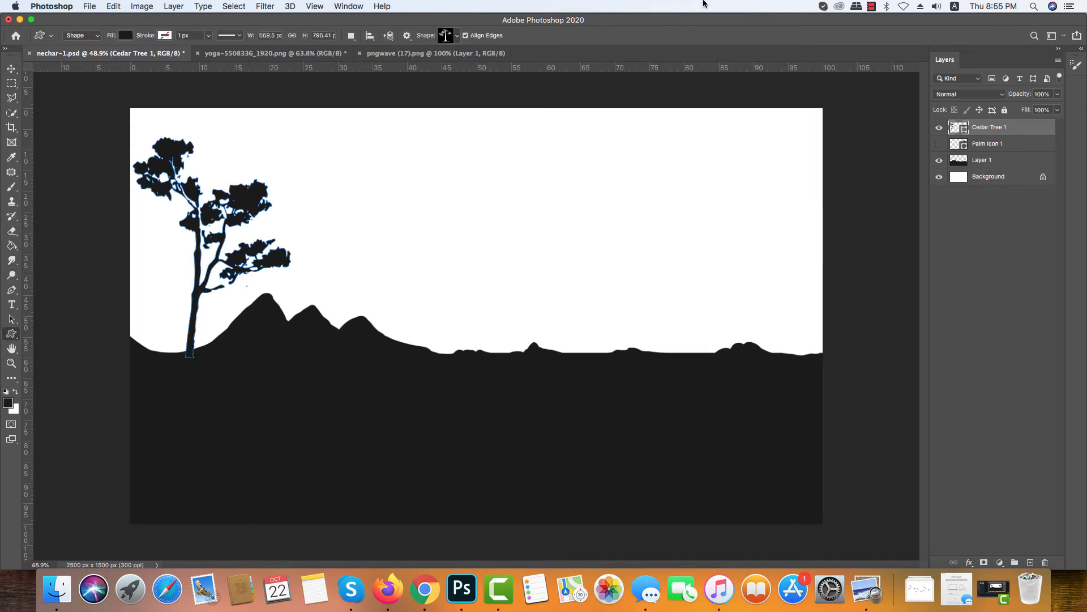
left_click(453, 35)
left_click(456, 93)
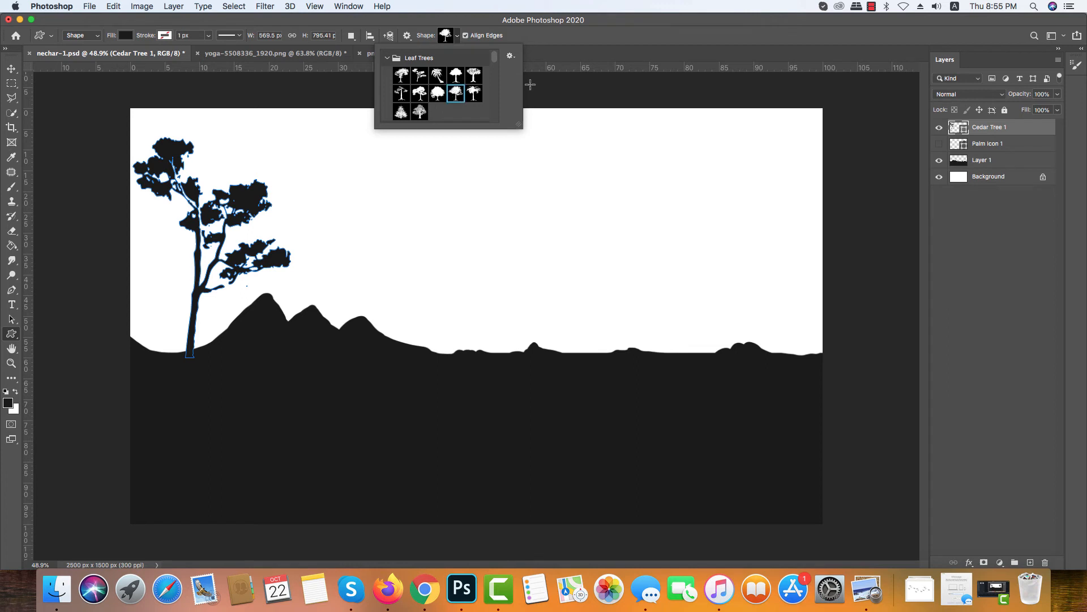
left_click_drag(572, 144, 719, 309)
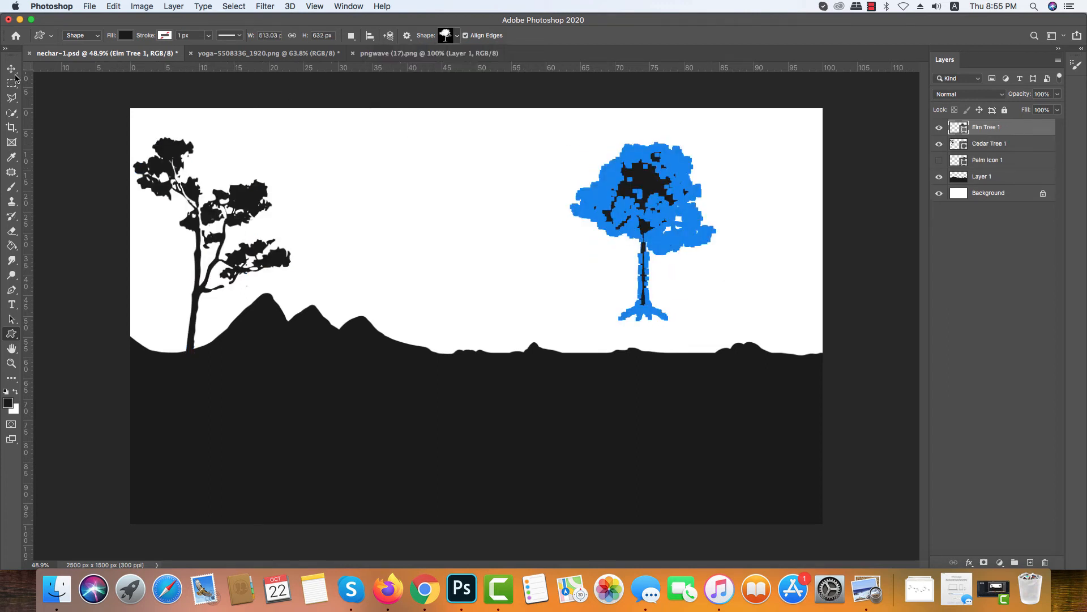
left_click(14, 72)
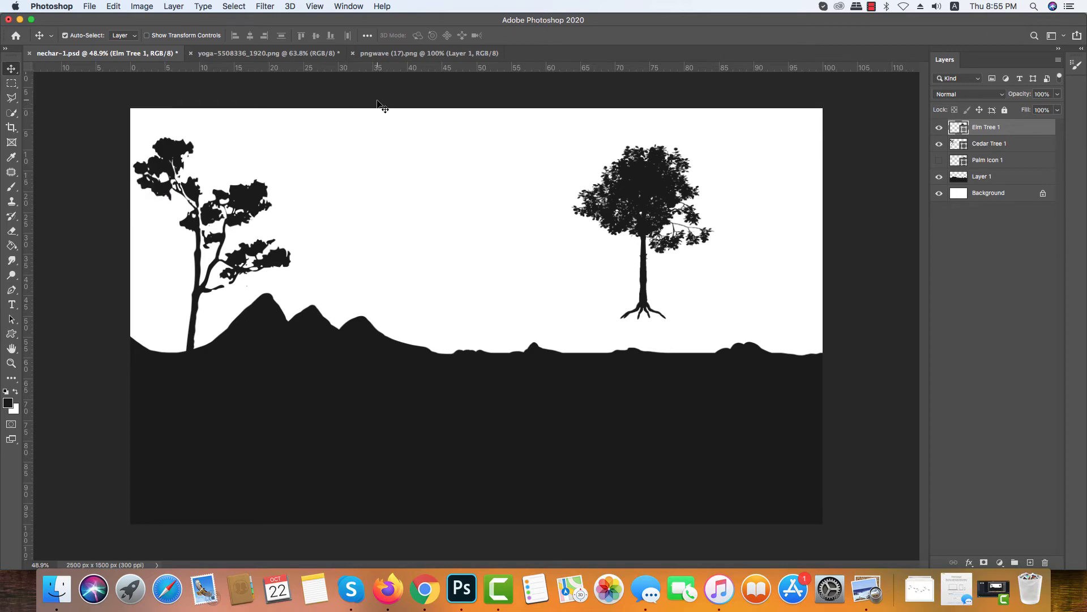
key("Delete")
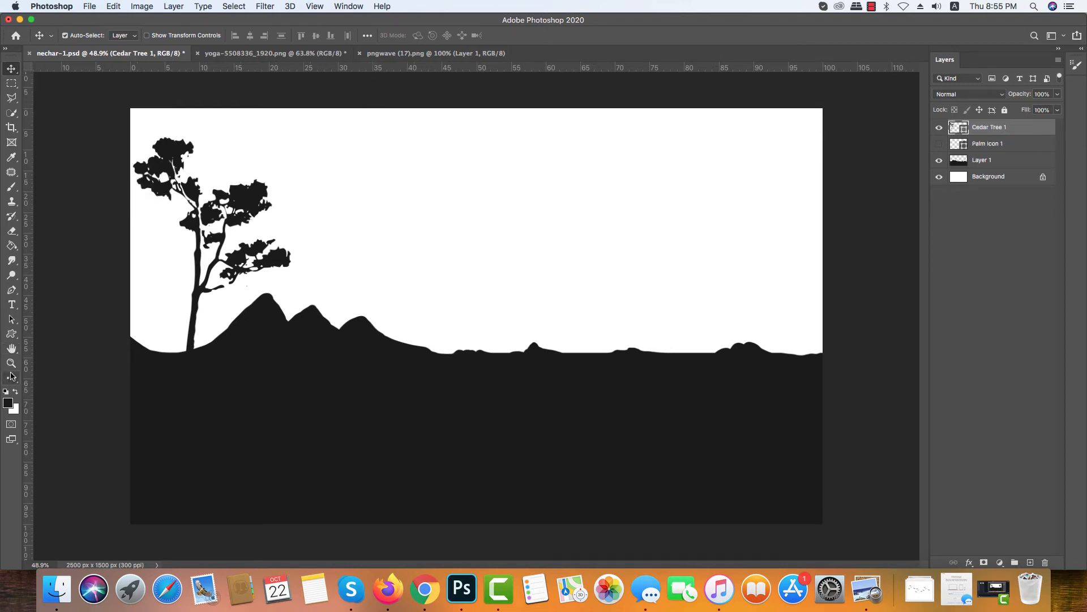
Step: Try an elm tree about 417 x 703 px standing on the horizon opposite the cedar tree, and undo it
left_click(11, 333)
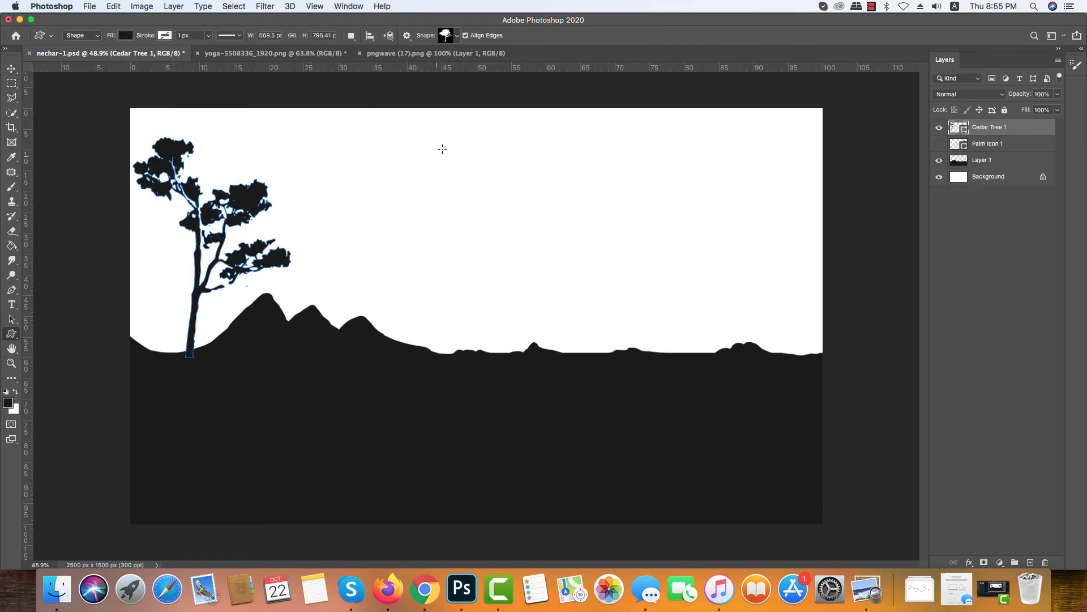
left_click(457, 36)
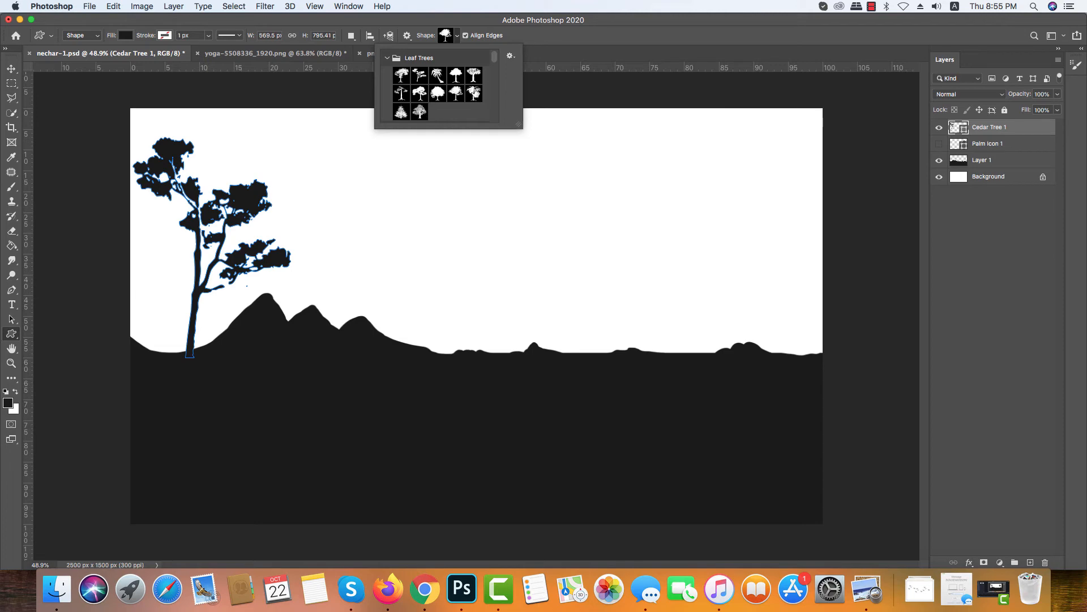
left_click(457, 93)
left_click_drag(618, 165, 733, 360)
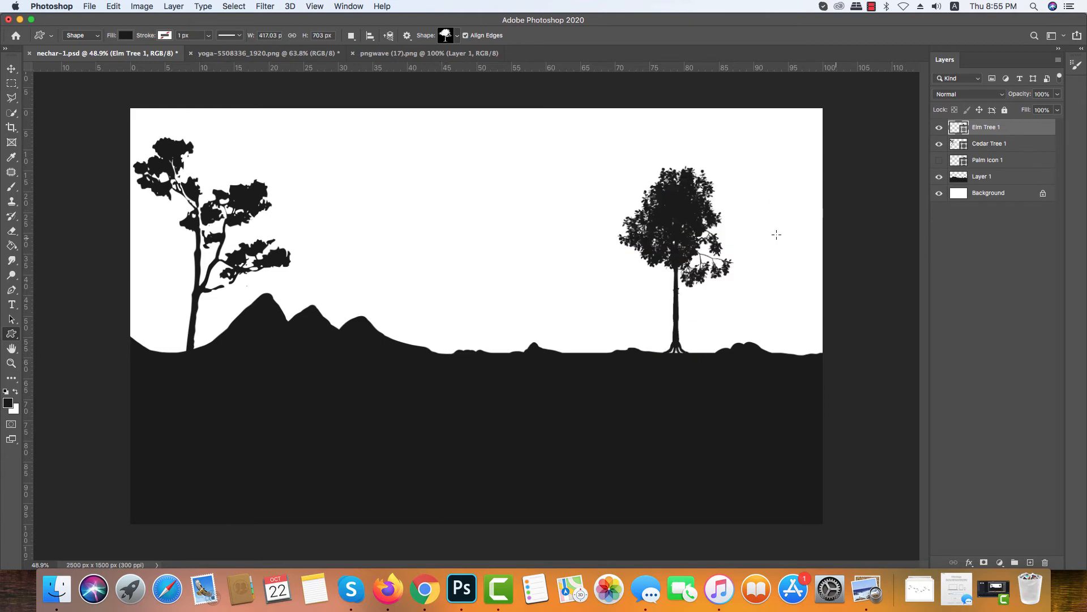
key("super+z")
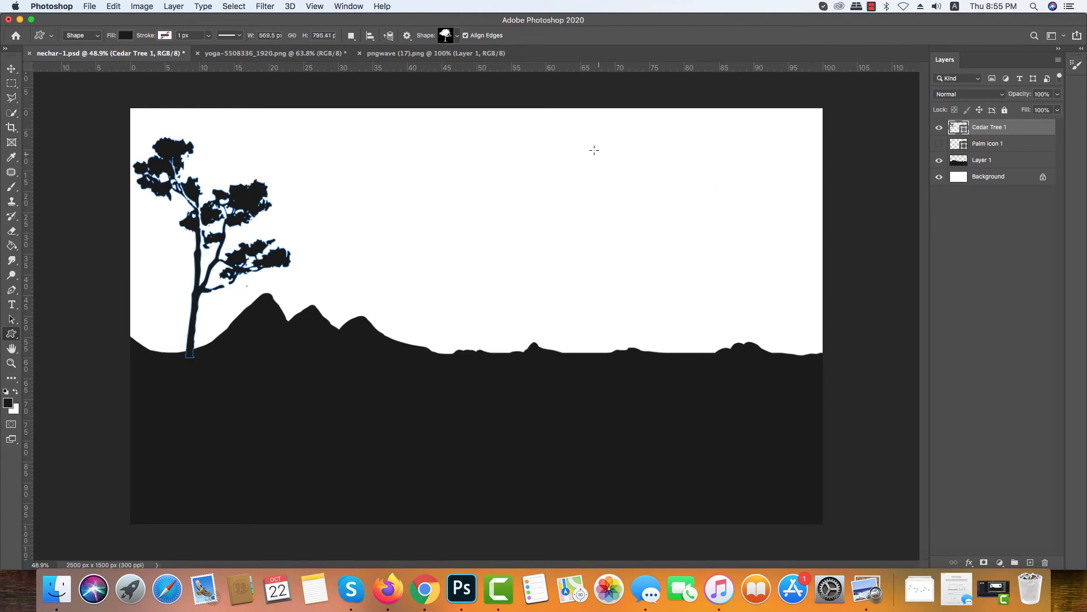
Step: Try a baobab tree custom shape about 579 x 671 px above the horizon opposite the cedar tree, and undo it
left_click(457, 35)
left_click(474, 75)
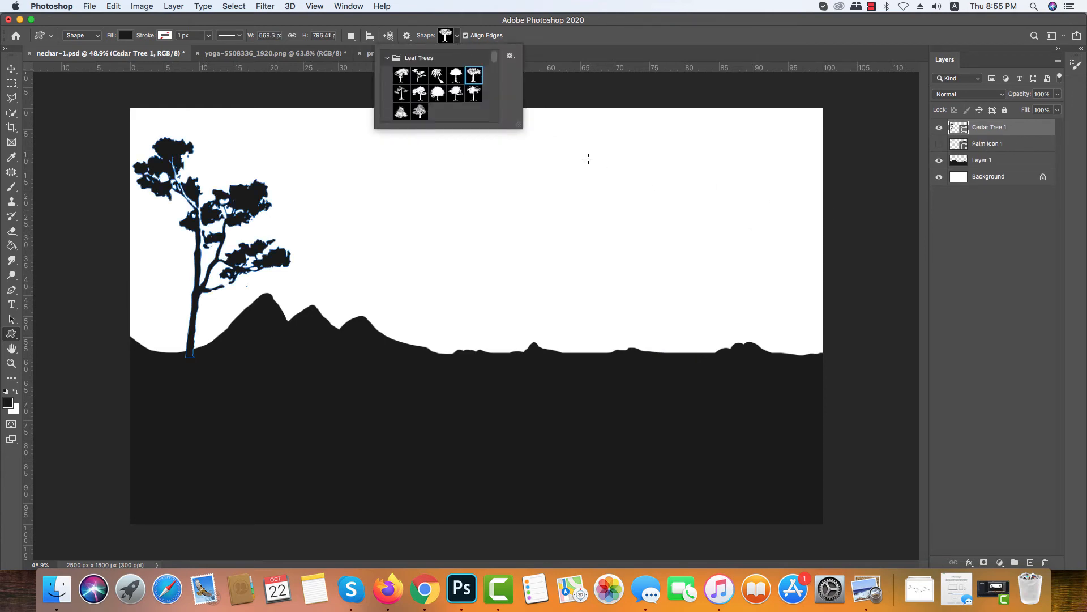
left_click_drag(587, 157, 736, 338)
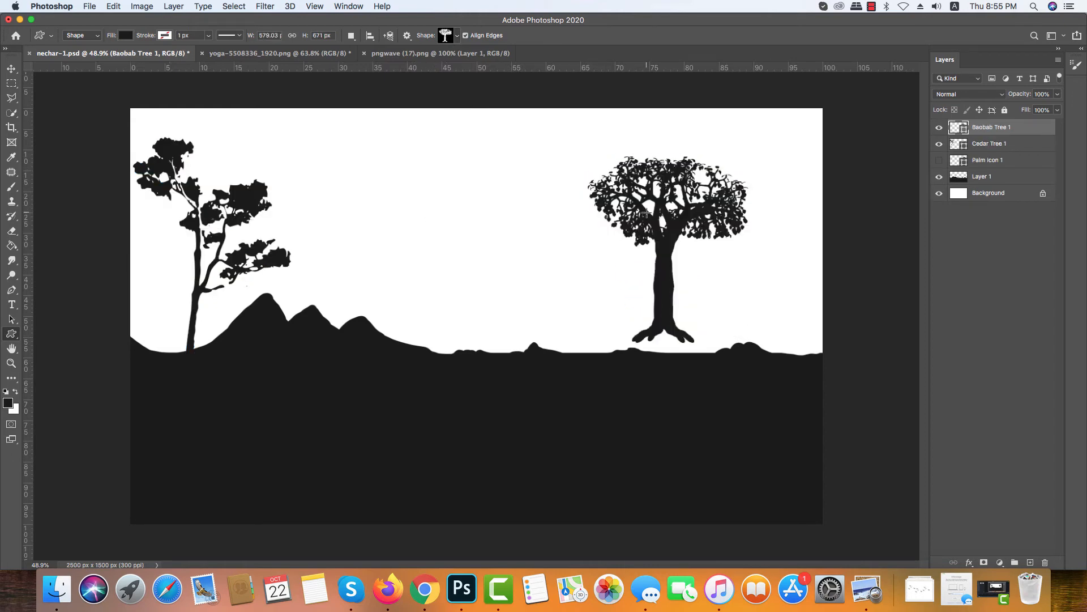
key("super+z")
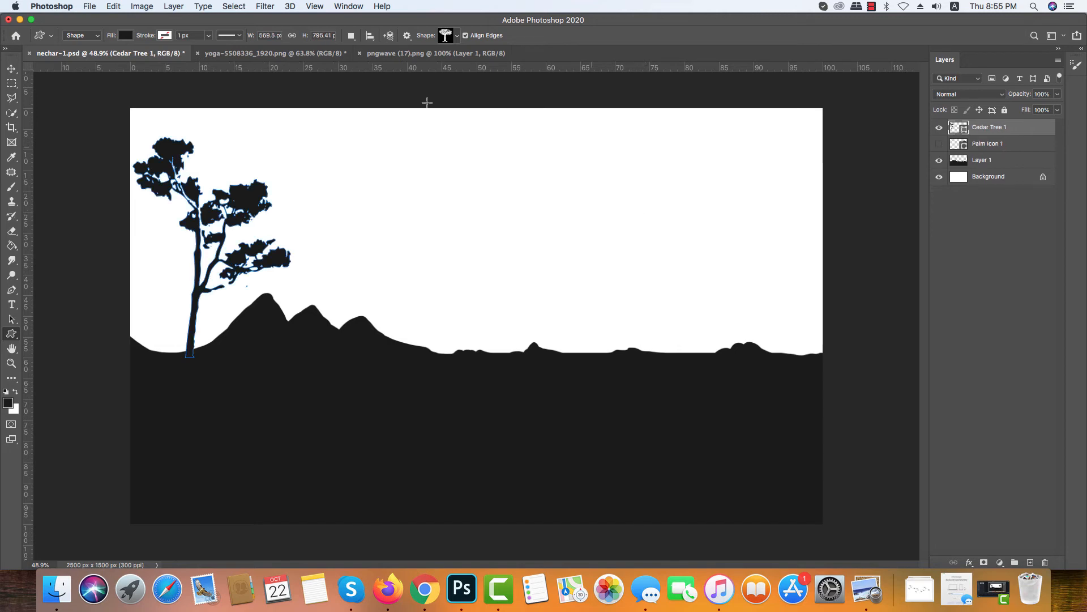
Step: Try a buffalo thorn tree custom shape about 716 x 894 px standing on the horizon opposite the cedar tree, and delete it
left_click(456, 36)
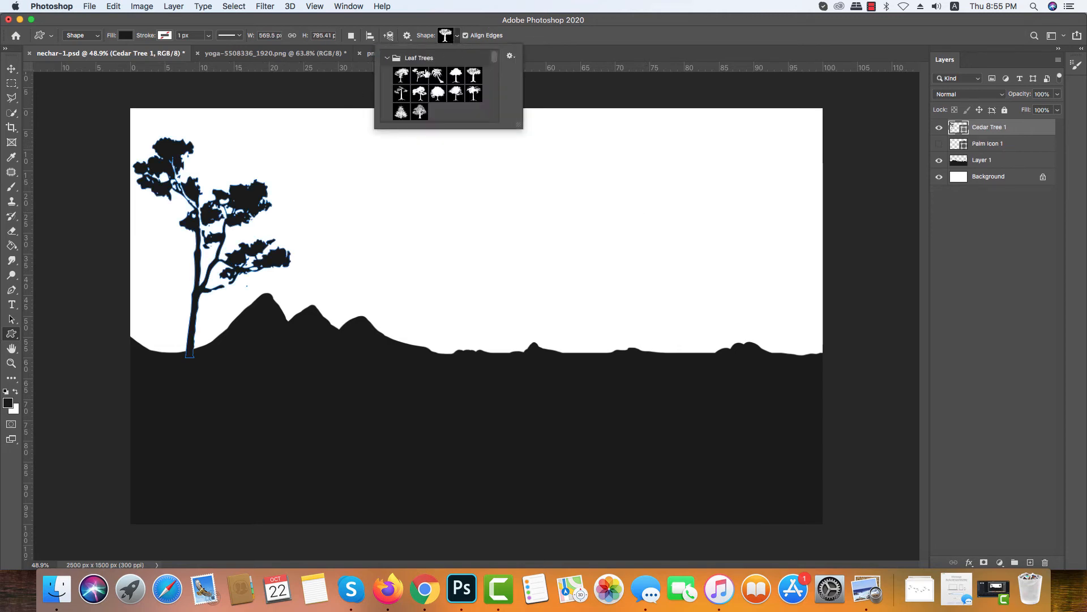
left_click(402, 75)
left_click_drag(557, 124, 754, 373)
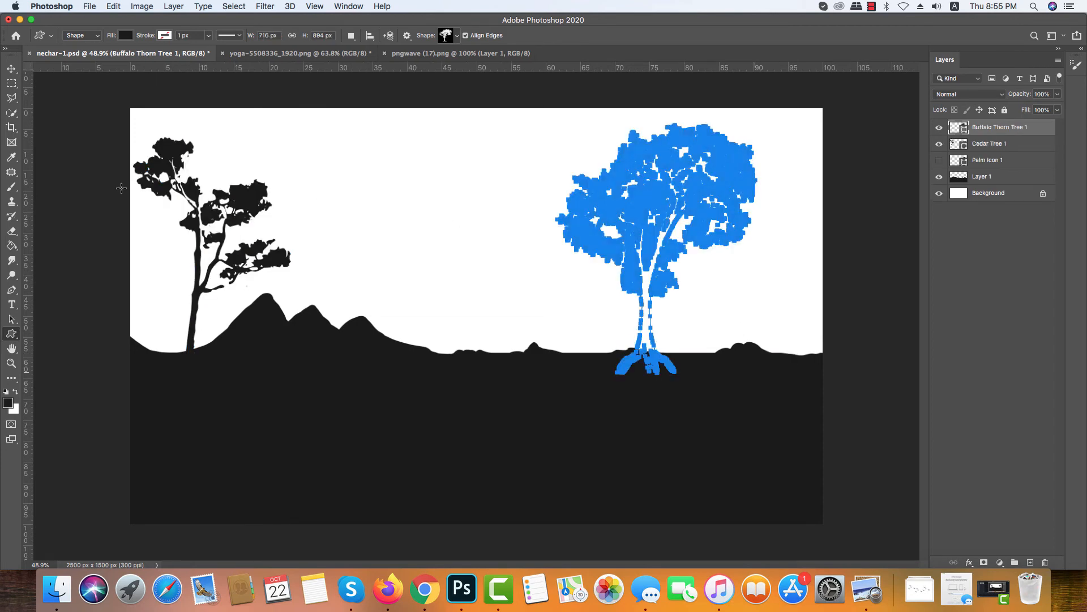
left_click(14, 69)
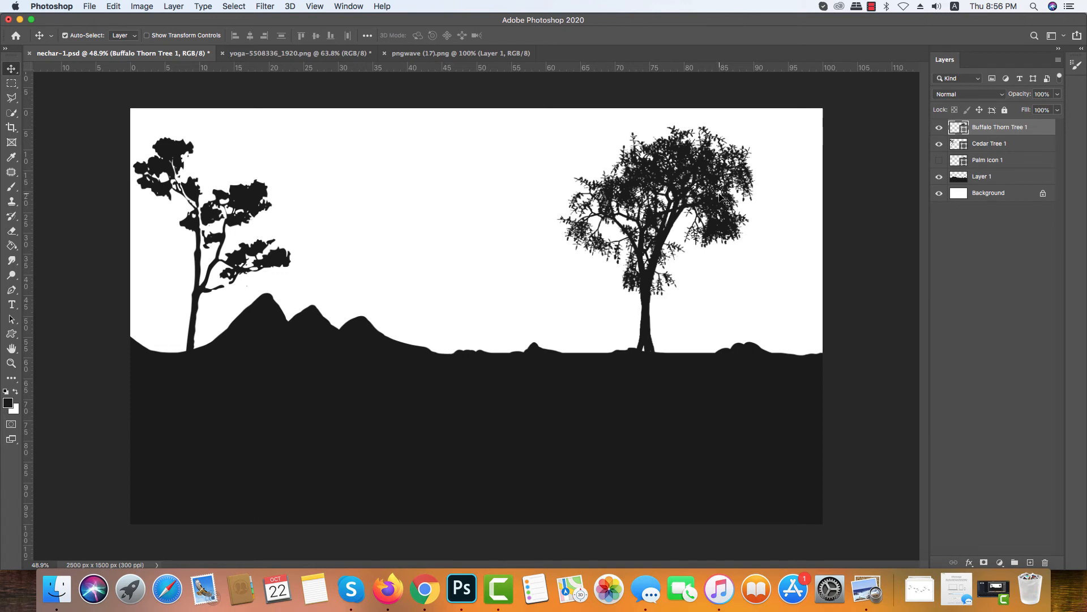
key("BackSpace")
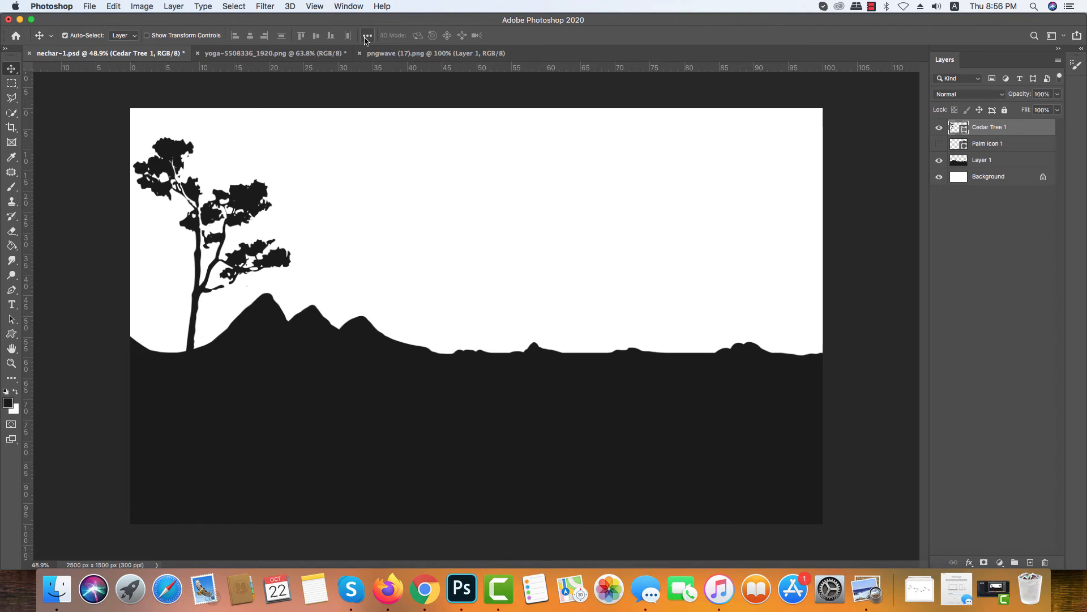
Step: Undo all the tree trials opposite the cedar tree, back through the hiding of the palm icon layer
key("super+z")
key("super+z")
key("super+z")
key("super+z")
key("super+z")
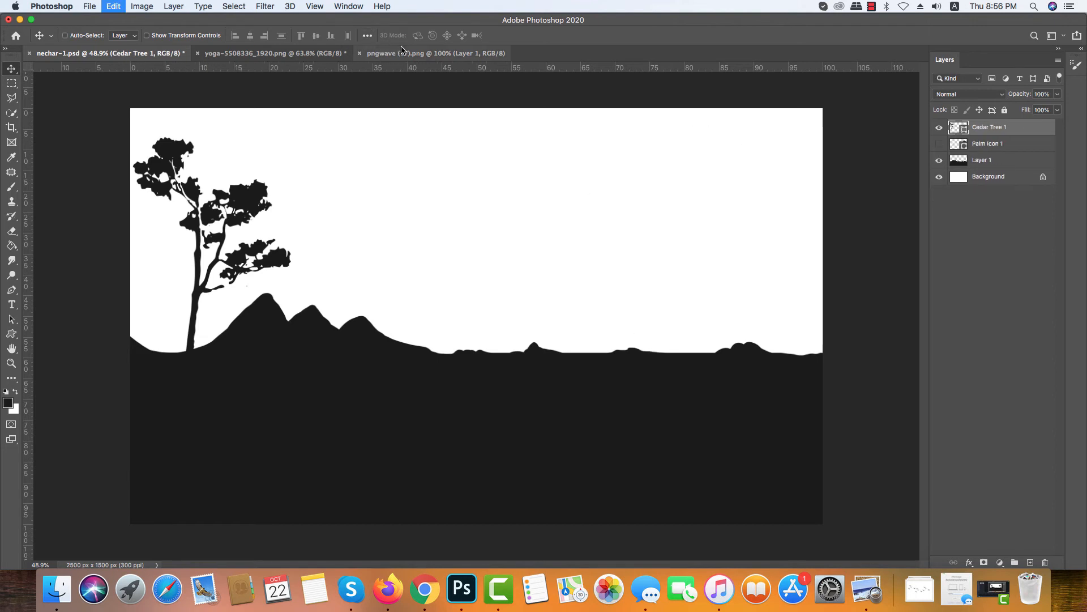
key("super+z")
key("super+z")
key("super+z")
key("super+z")
key("super+z")
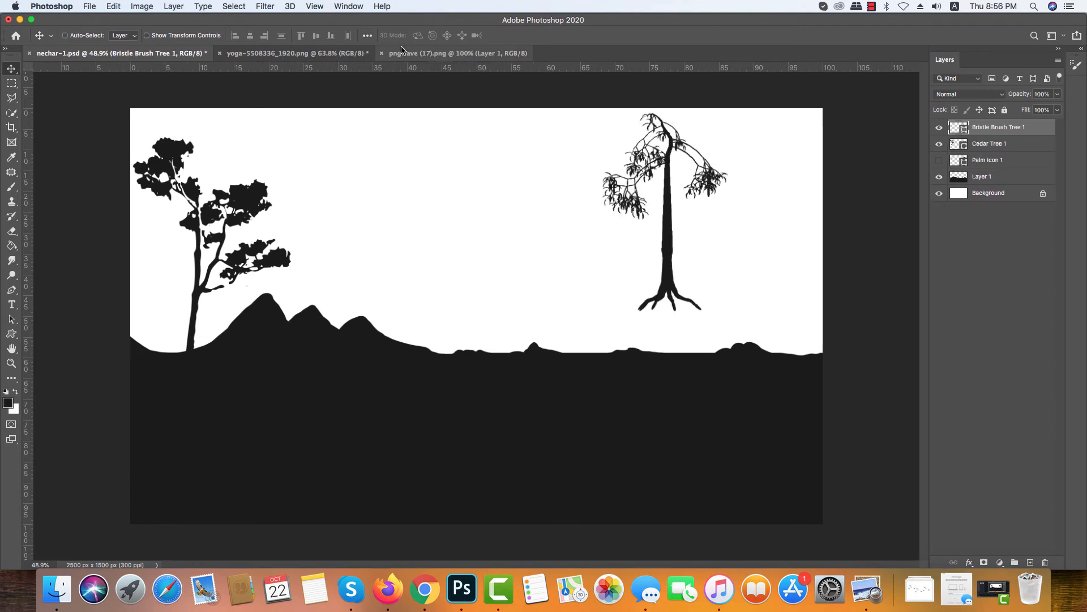
key("super+z")
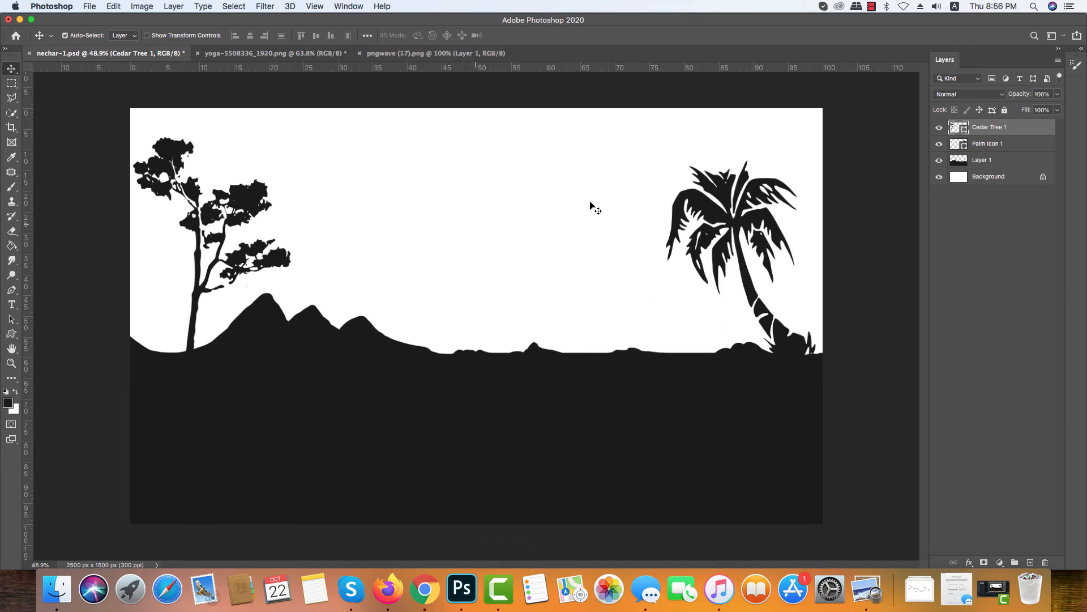
left_click(870, 7)
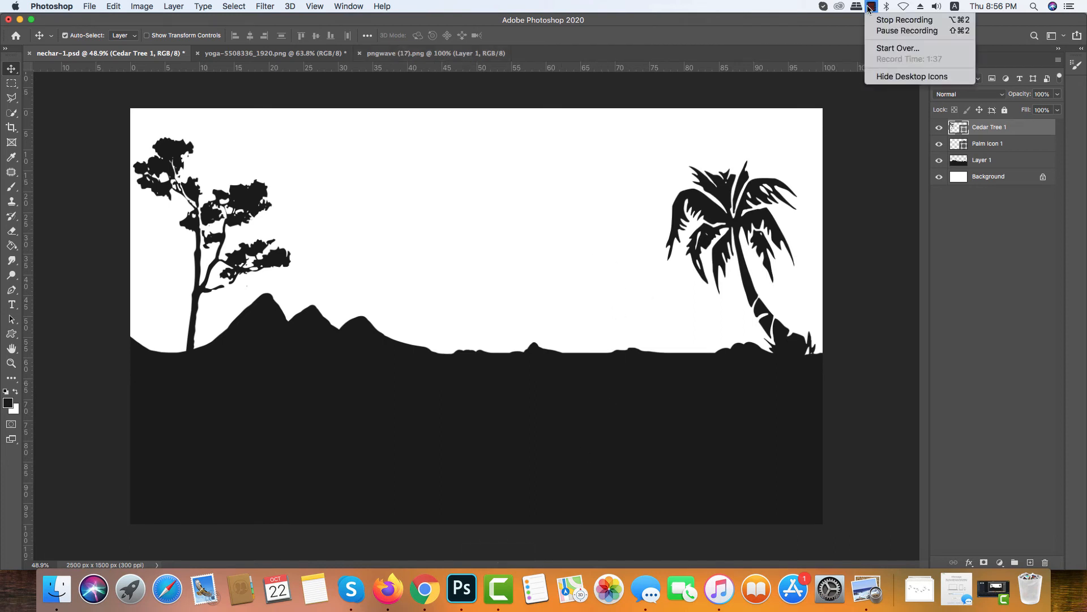
left_click(995, 227)
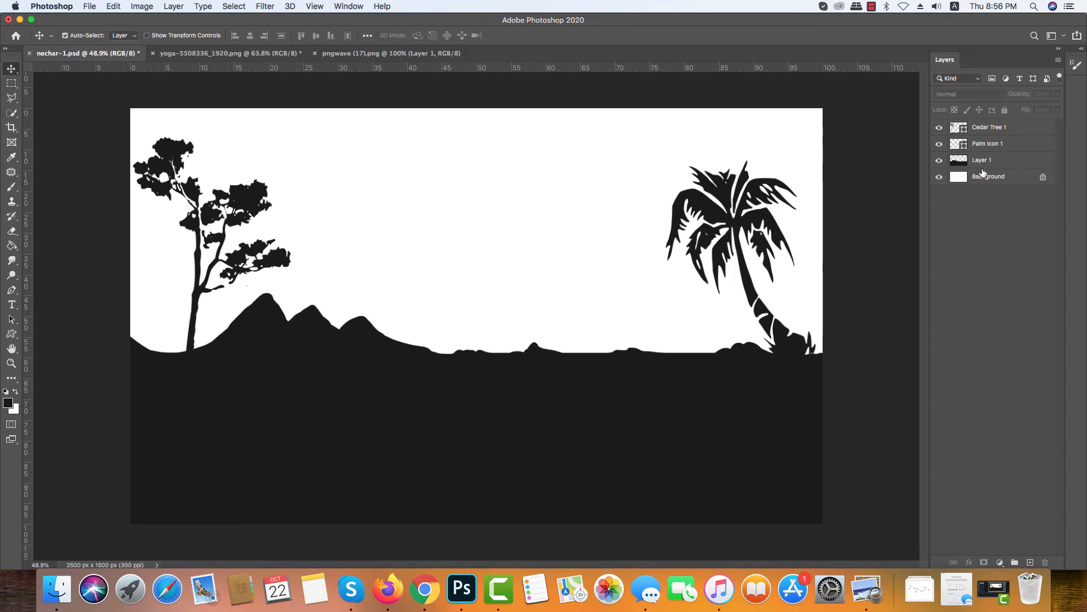
Step: Add an empty layer directly above the Background layer, beneath the hills
left_click(983, 164)
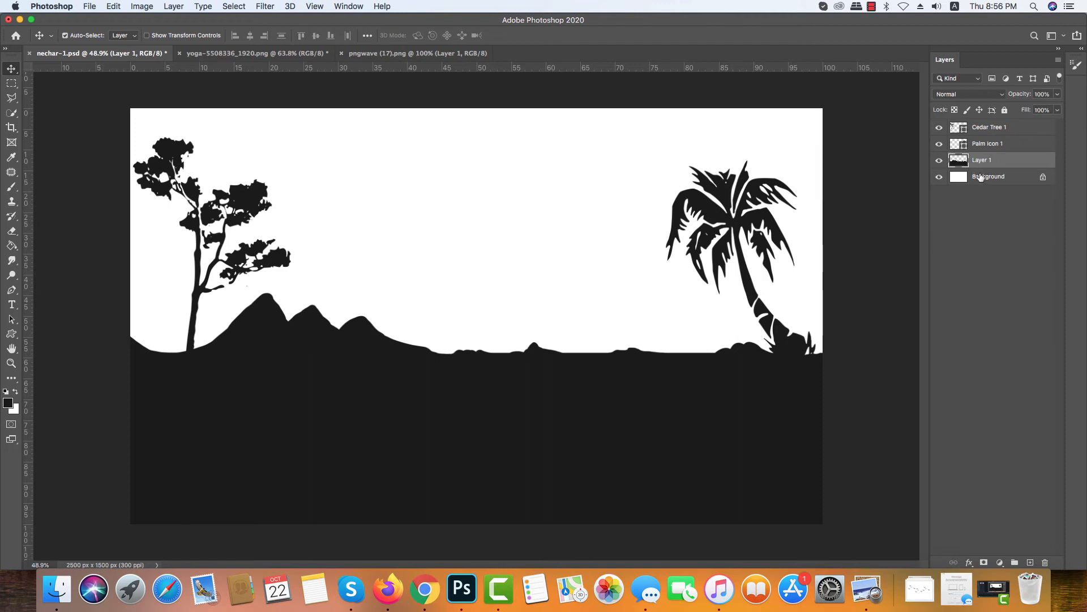
left_click(981, 177)
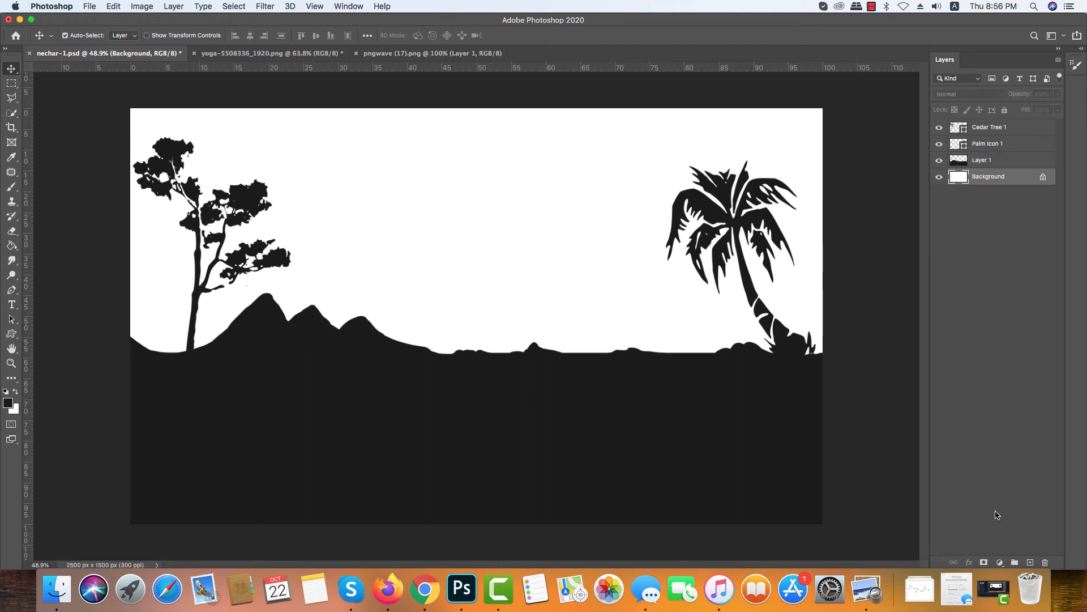
left_click(1030, 562)
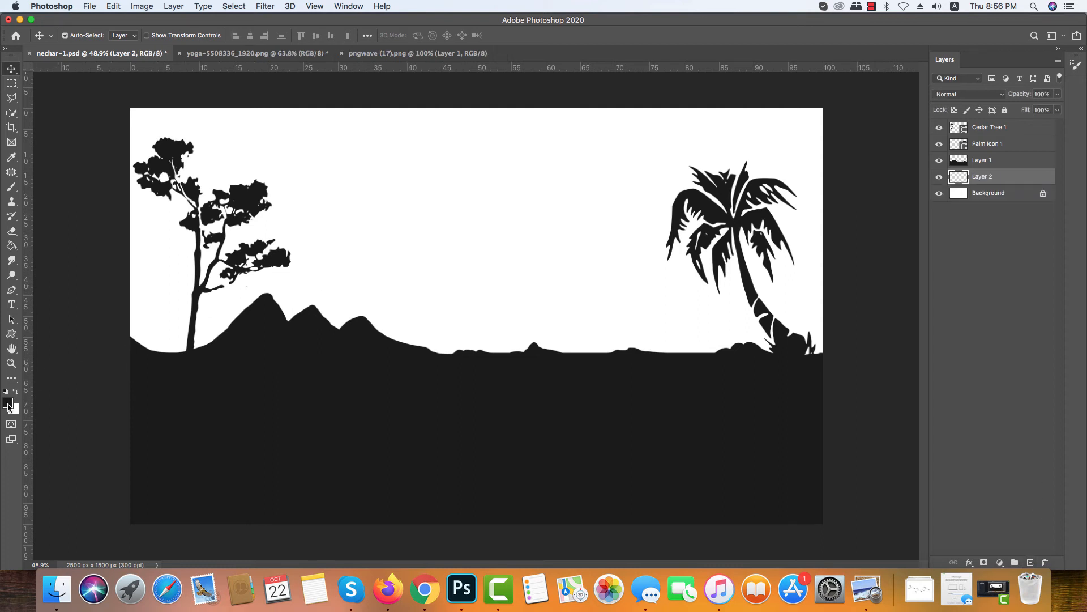
Step: Set the foreground colour to the deeper yellow #f8cb28 sampled from the yellow circle in yoga-5508336_1920.png
left_click(7, 403)
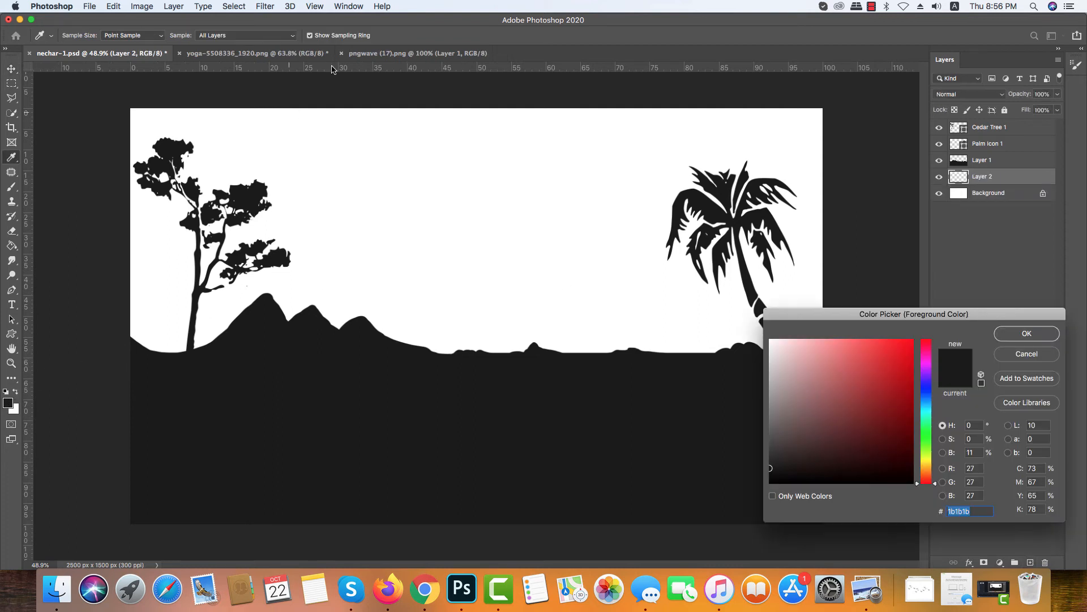
left_click(998, 353)
left_click(235, 54)
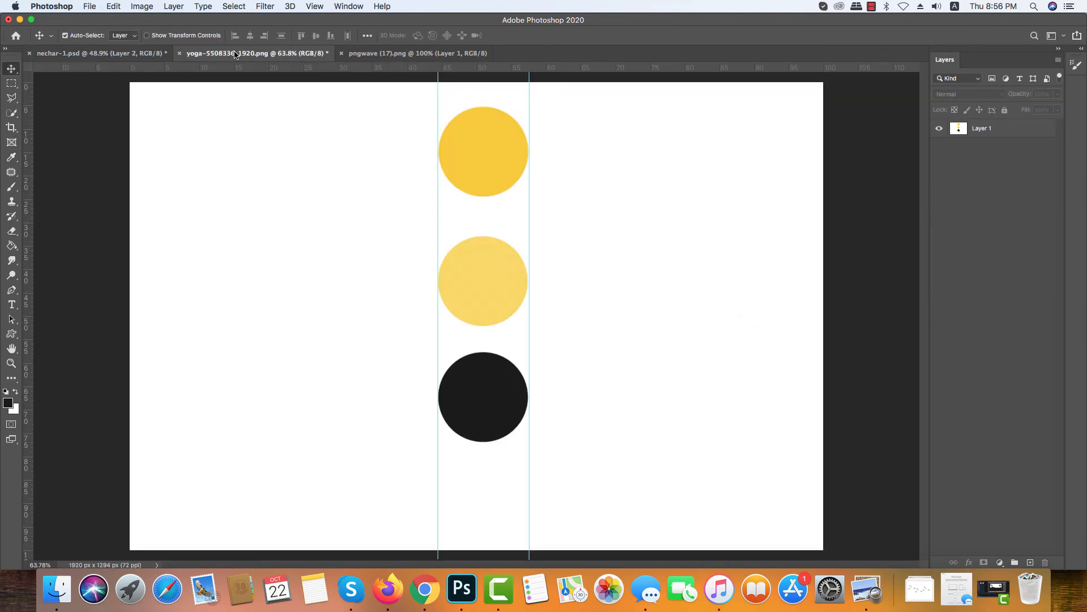
left_click(12, 406)
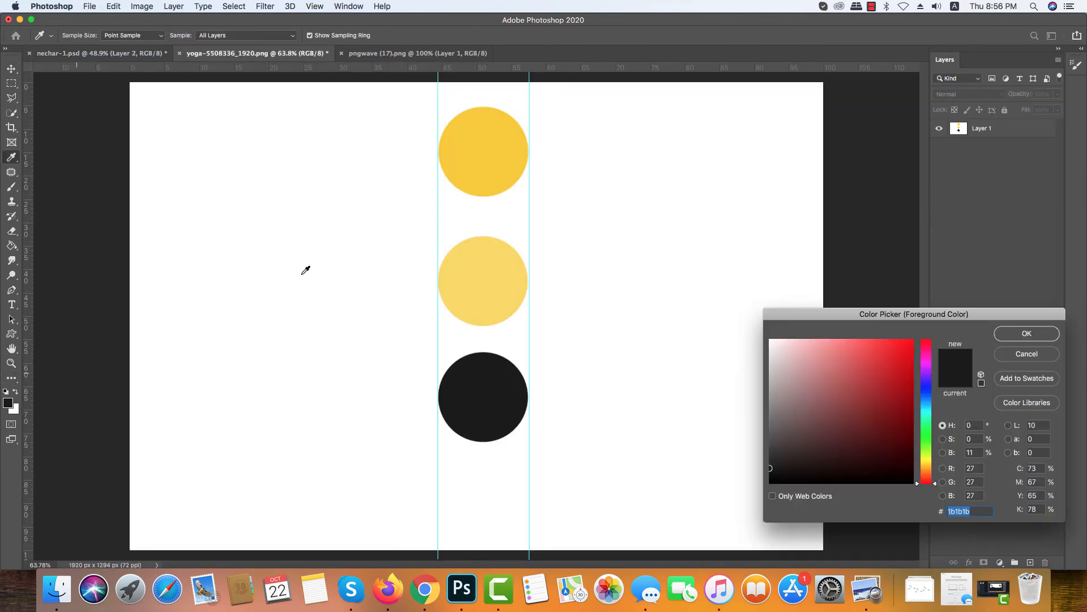
left_click(482, 139)
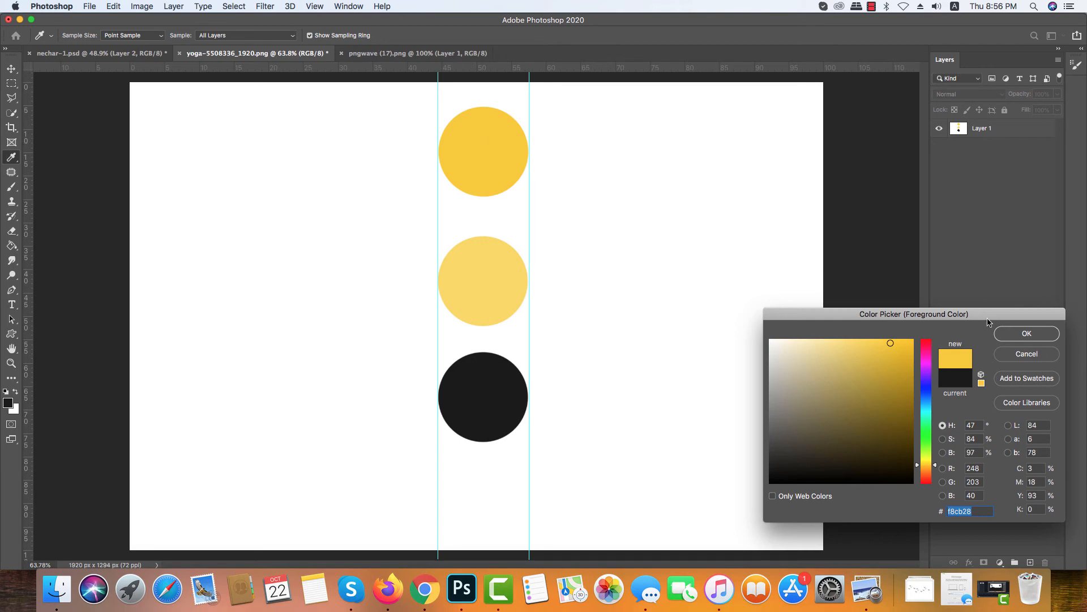
left_click(998, 333)
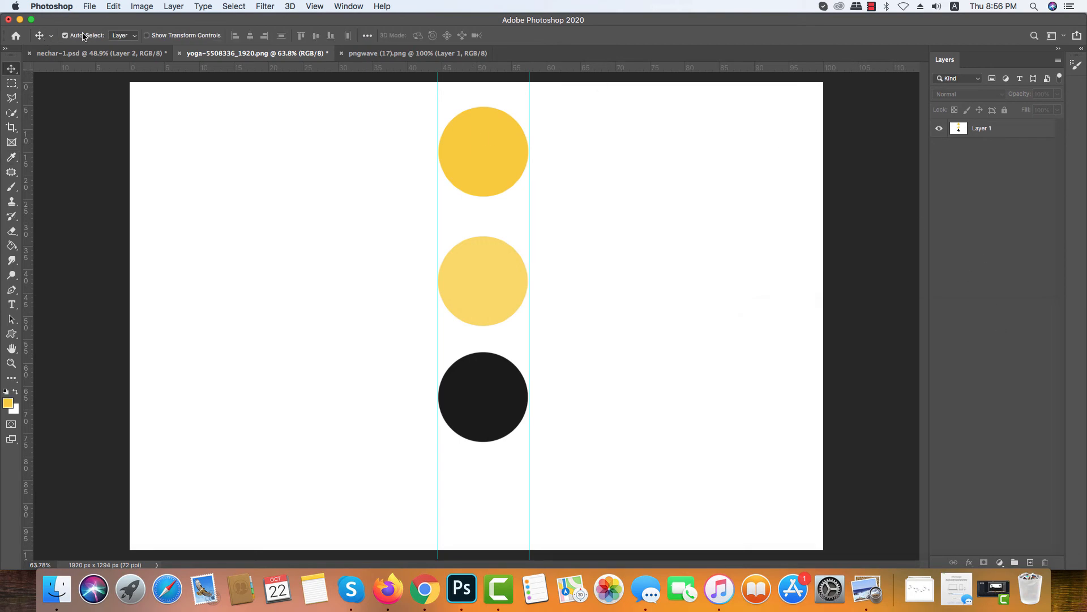
Step: Fill the new empty layer in nechar-1.psd with the sampled yellow as the sky, using the Paint Bucket
left_click(89, 50)
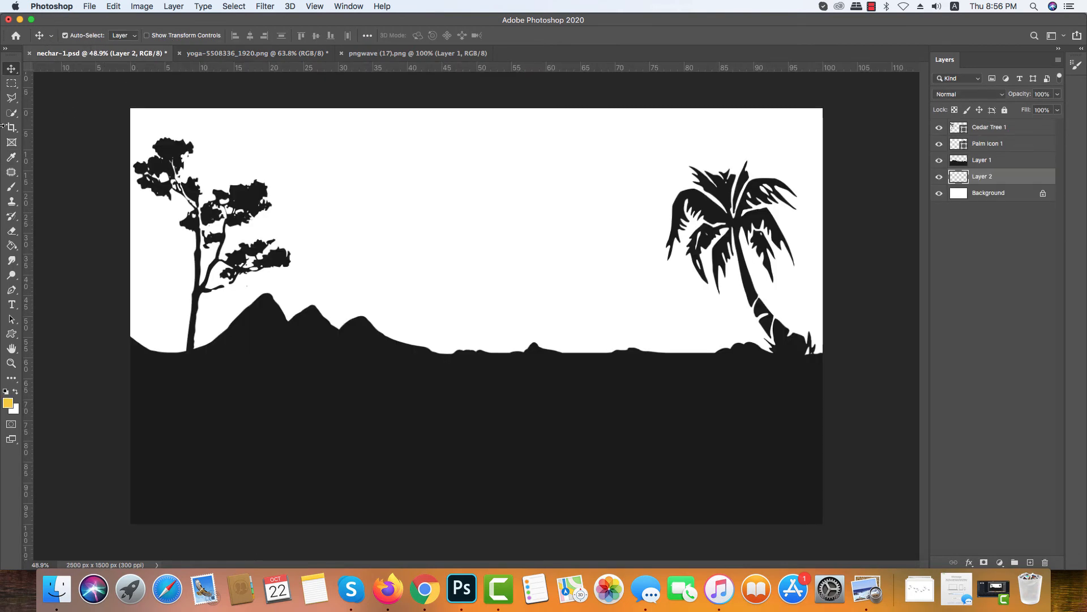
left_click(12, 246)
left_click(445, 216)
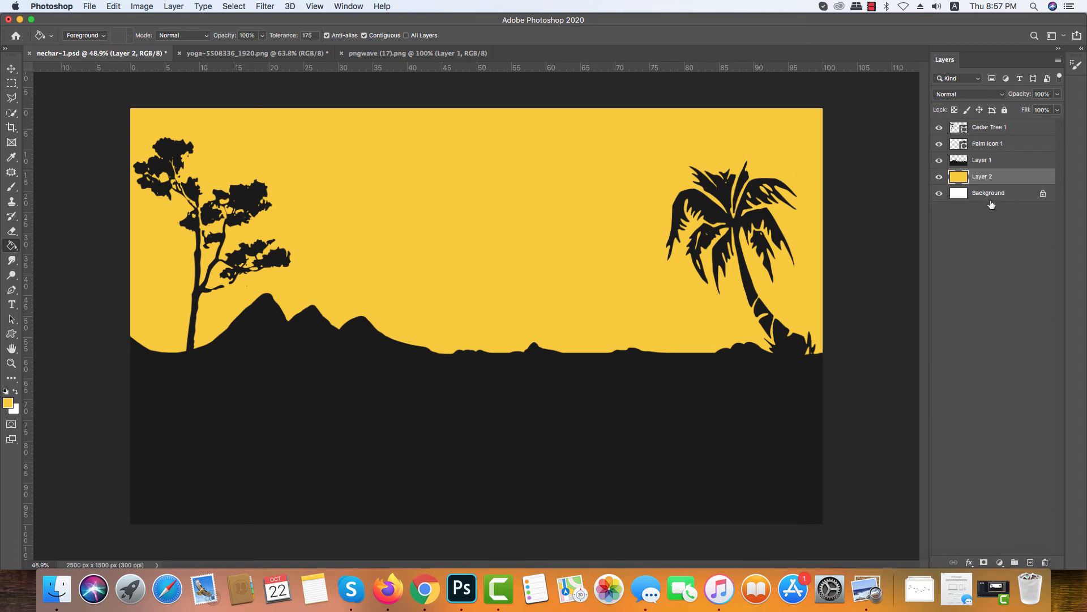
key("v")
left_click(750, 220)
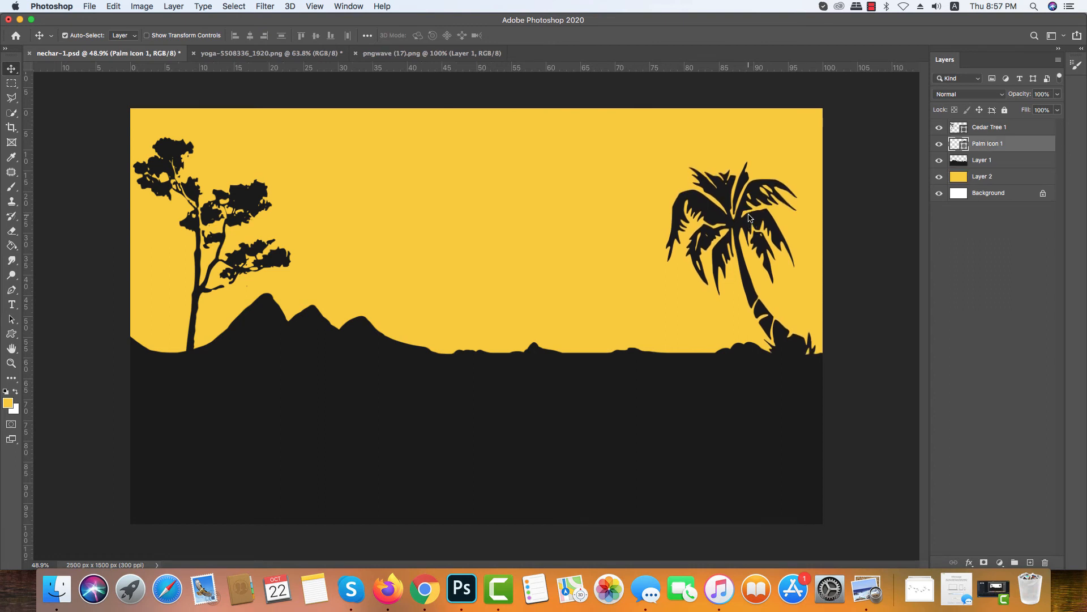
key("super+t")
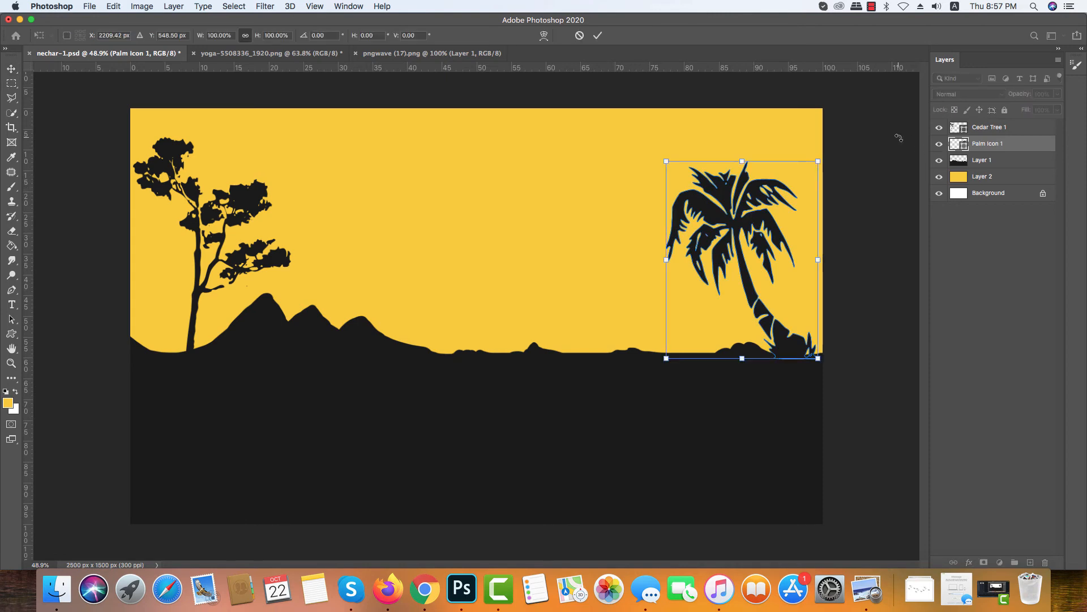
key("Return")
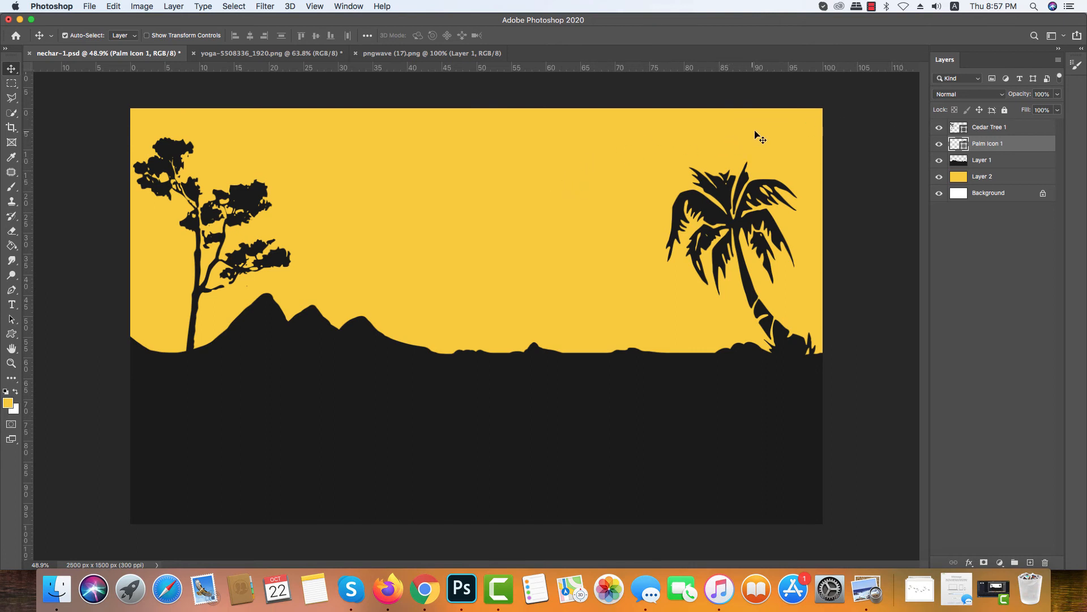
Step: Add an empty layer above the yellow sky and set the foreground colour to light yellow #f9d960 sampled from yoga-5508336_1920.png
left_click(979, 178)
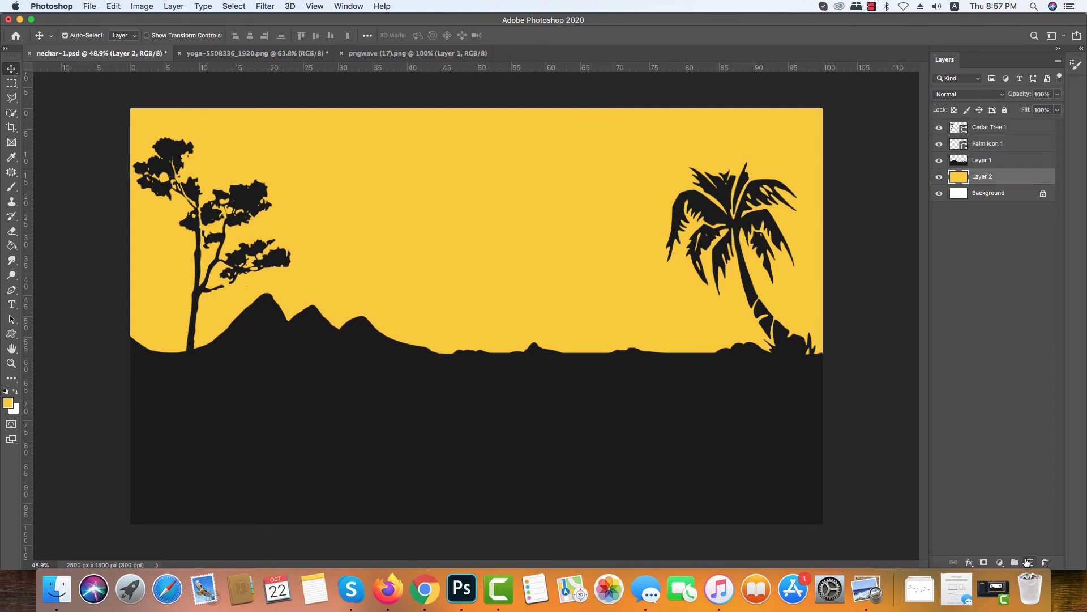
left_click(1031, 562)
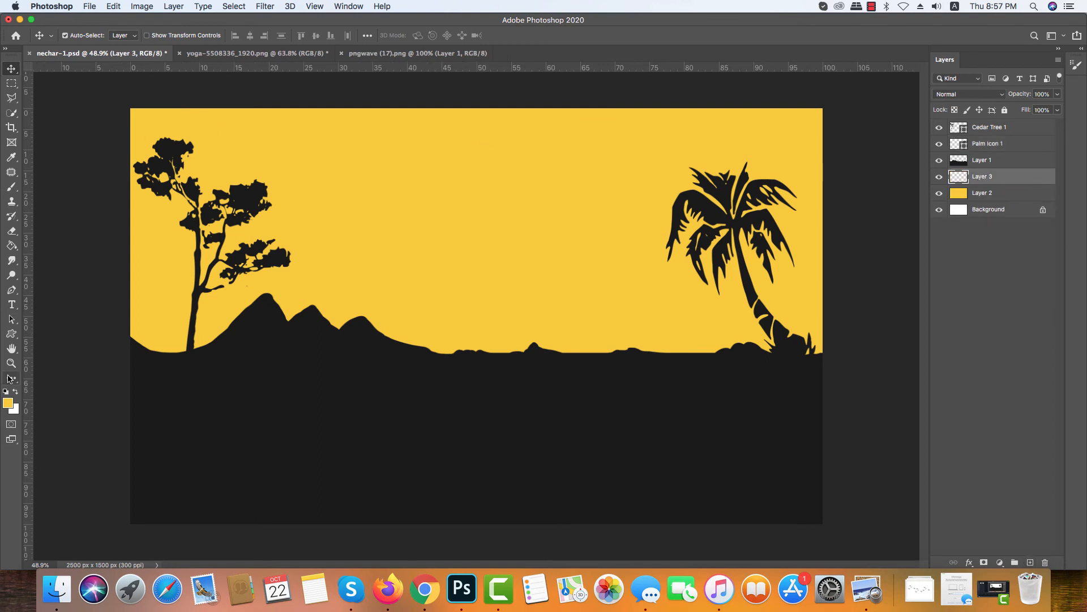
left_click(266, 53)
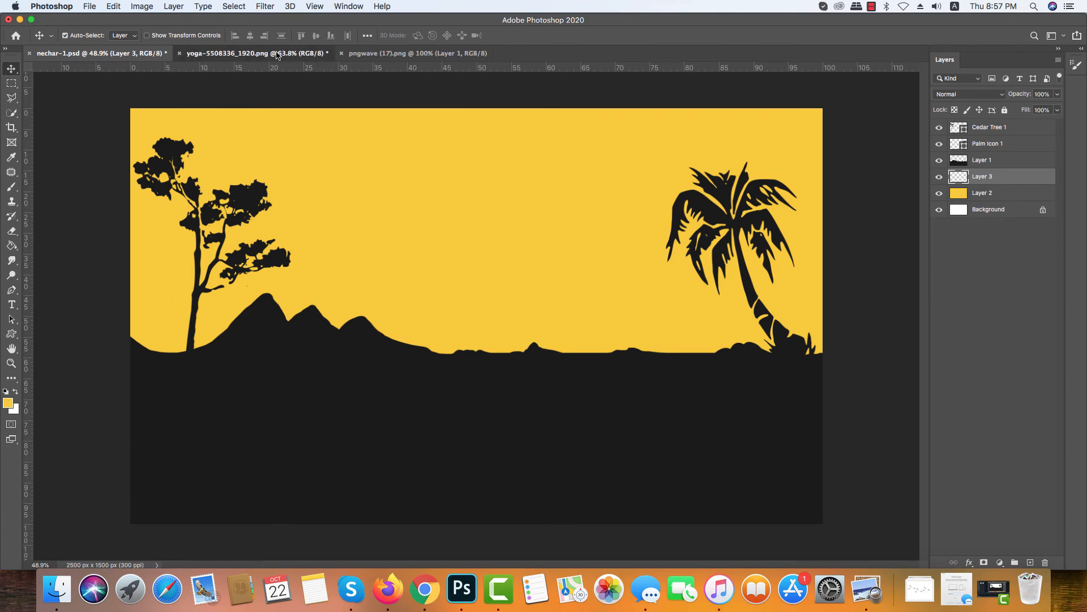
left_click(10, 407)
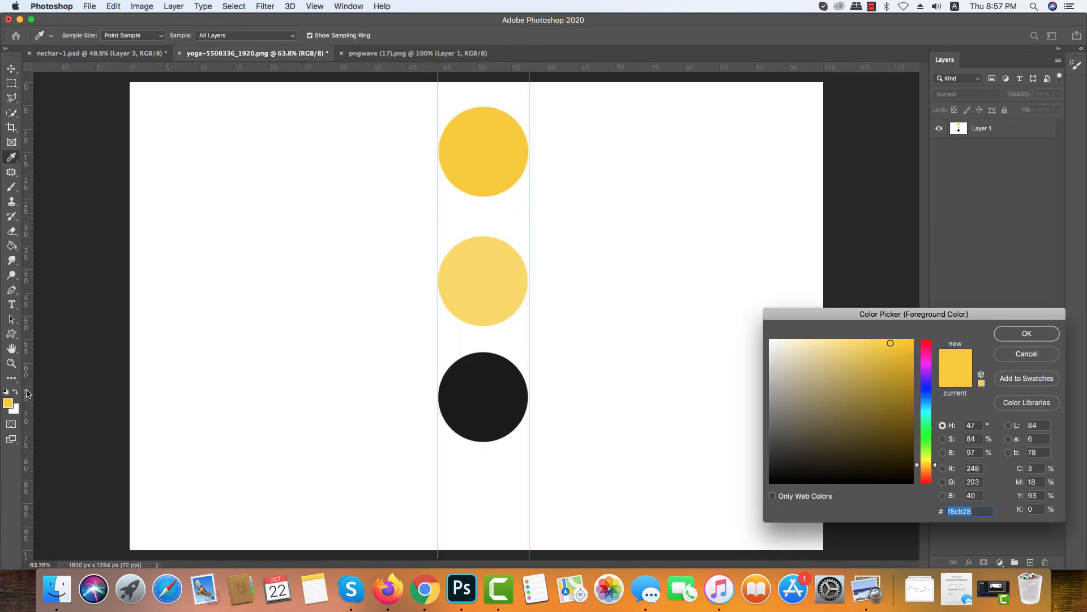
left_click(482, 278)
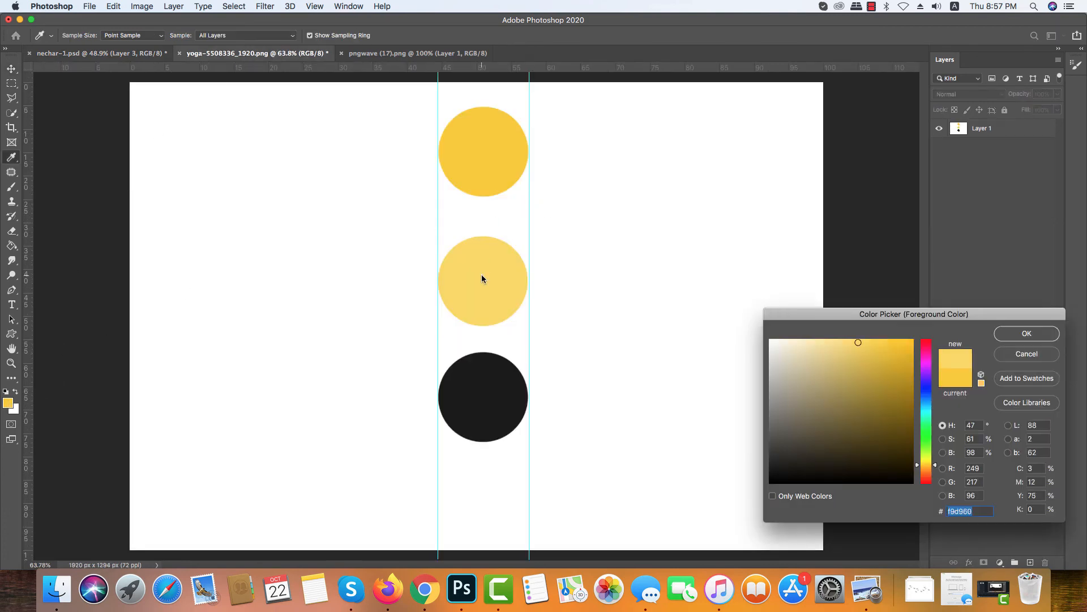
left_click(1025, 334)
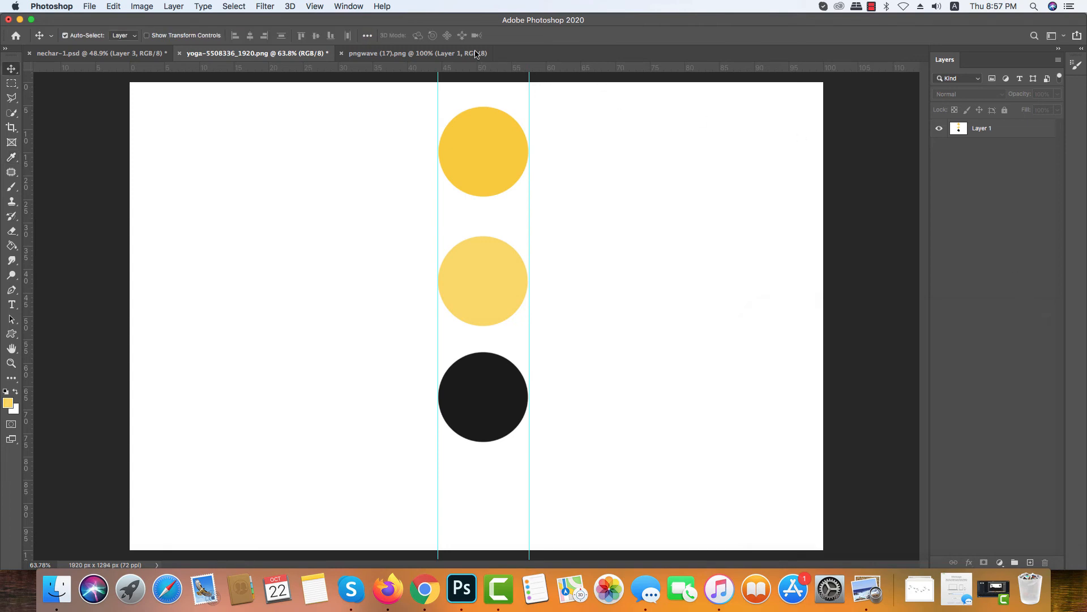
Step: Paint a light yellow sun with a single 900 px round brush dab mid-horizon on the new layer in nechar-1.psd
left_click(121, 53)
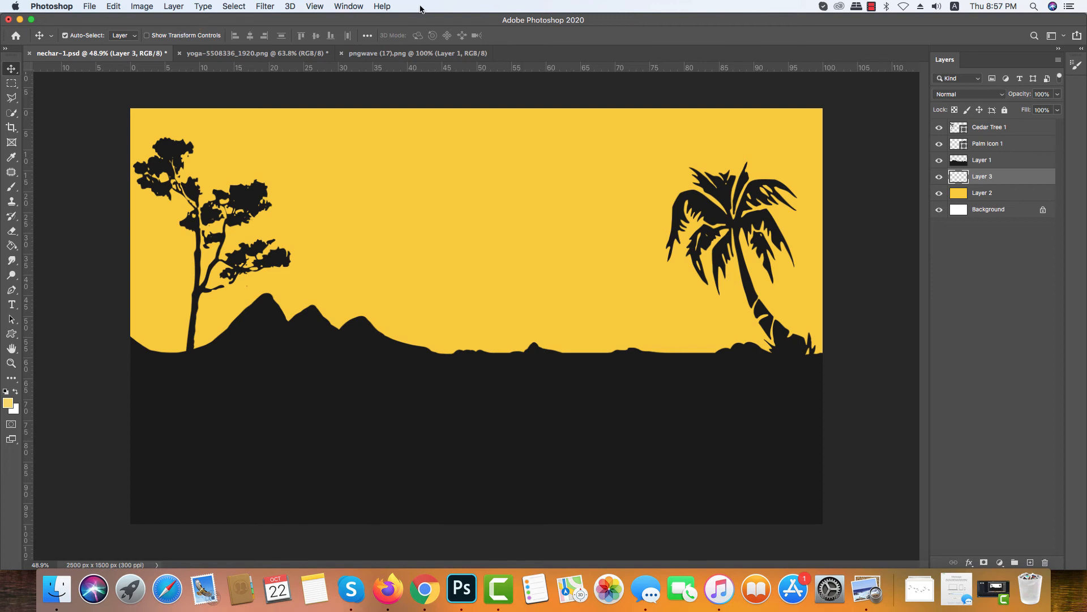
key("b")
key("bracketright")
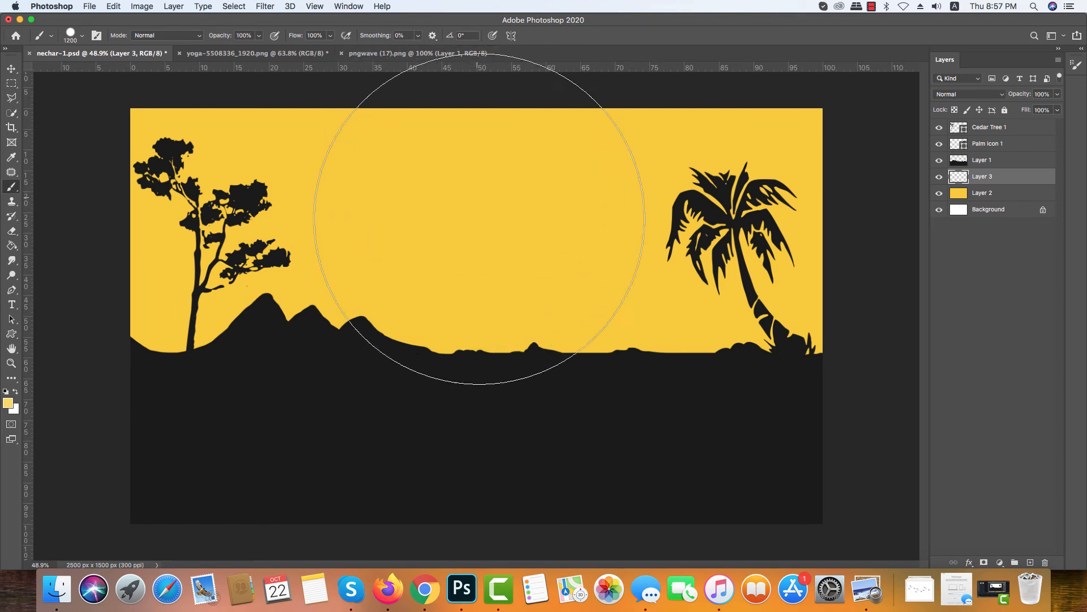
key("bracketleft")
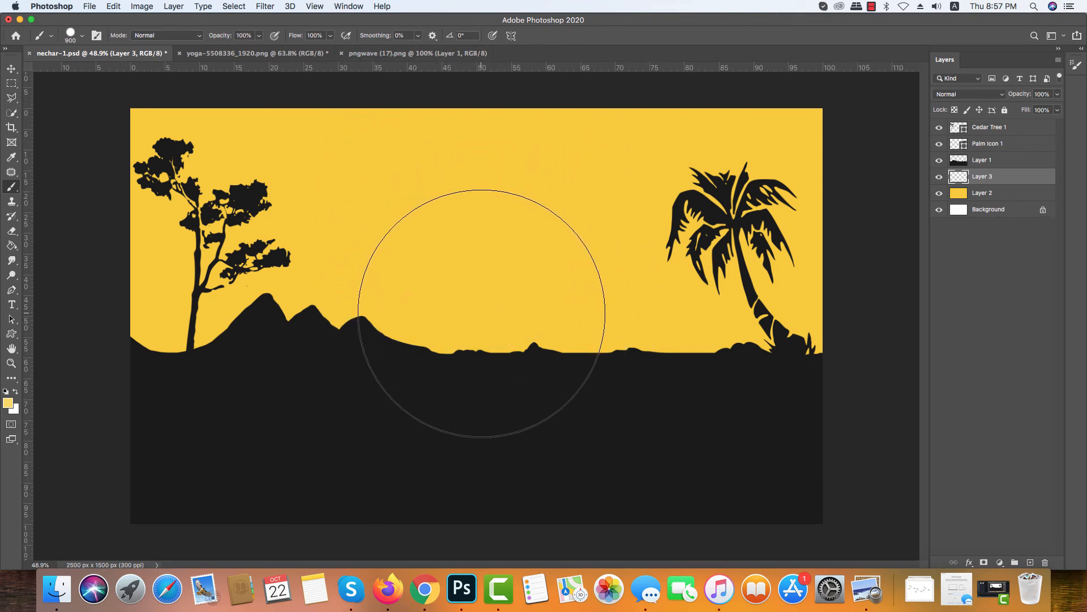
left_click(476, 311)
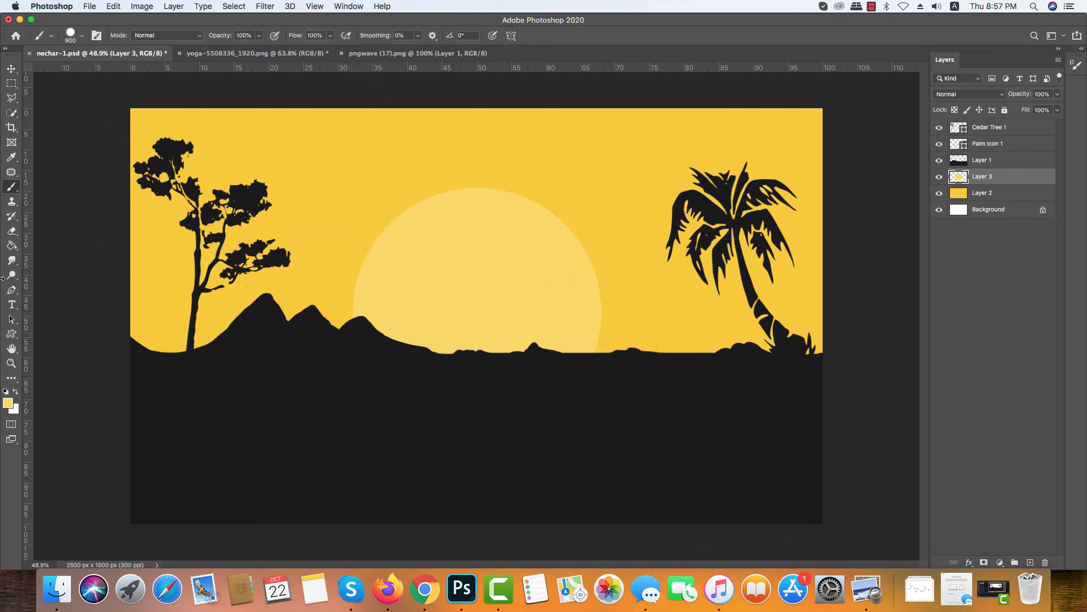
Step: Set the Custom Shape tool to the leaping deer silhouette from the animal shapes
left_click(11, 334)
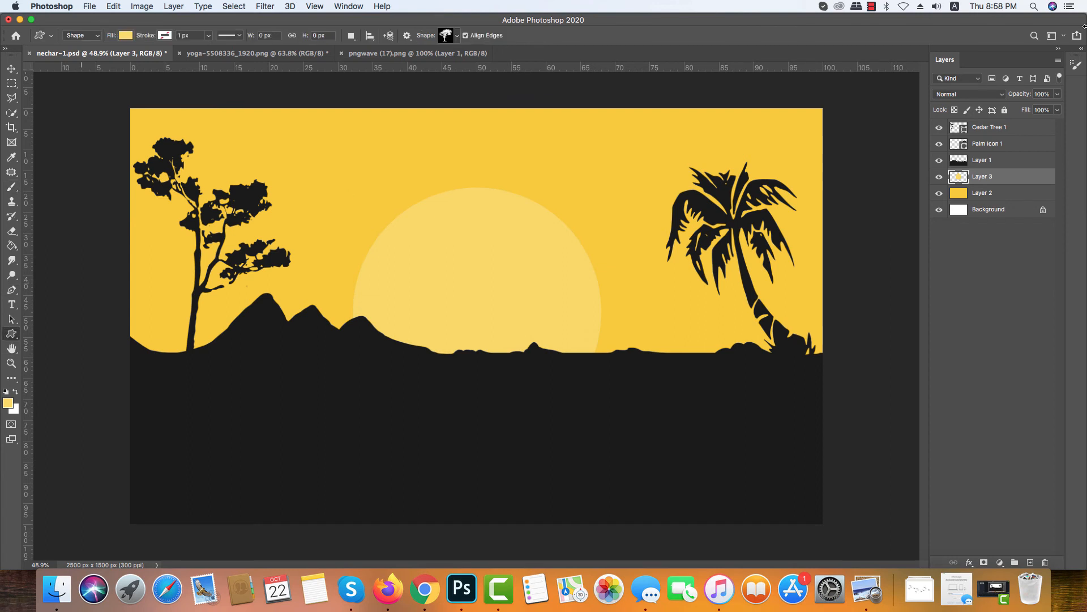
left_click(1034, 129)
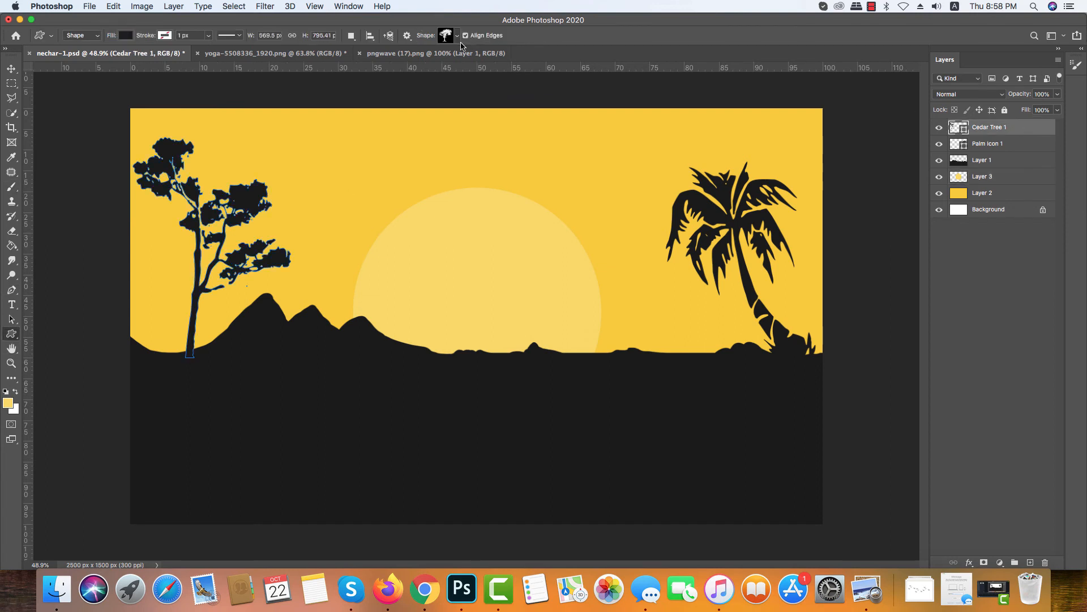
left_click(457, 36)
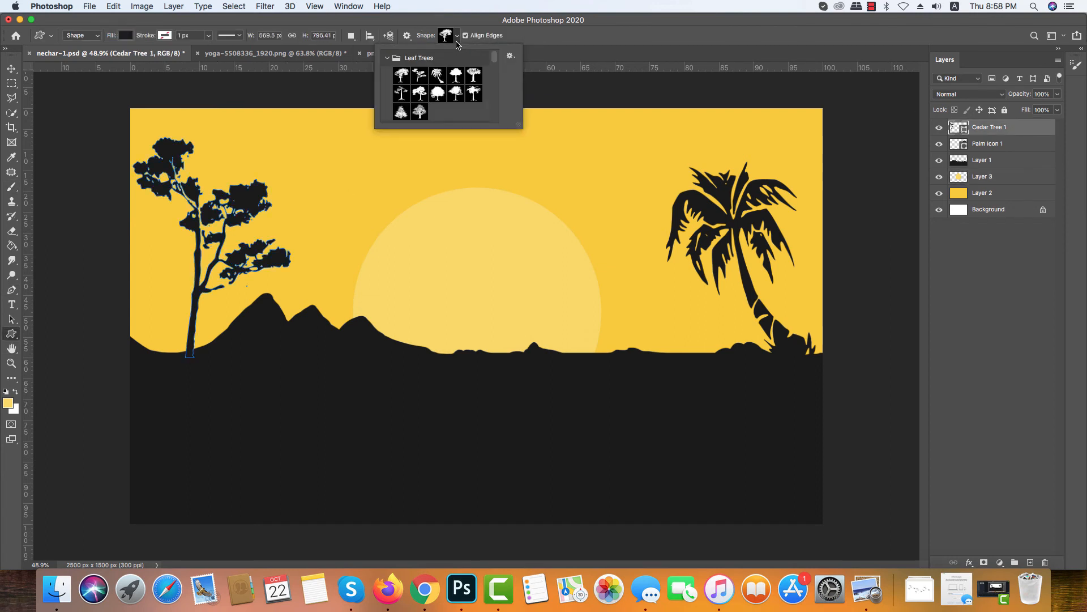
scroll(452, 85, "down", 10)
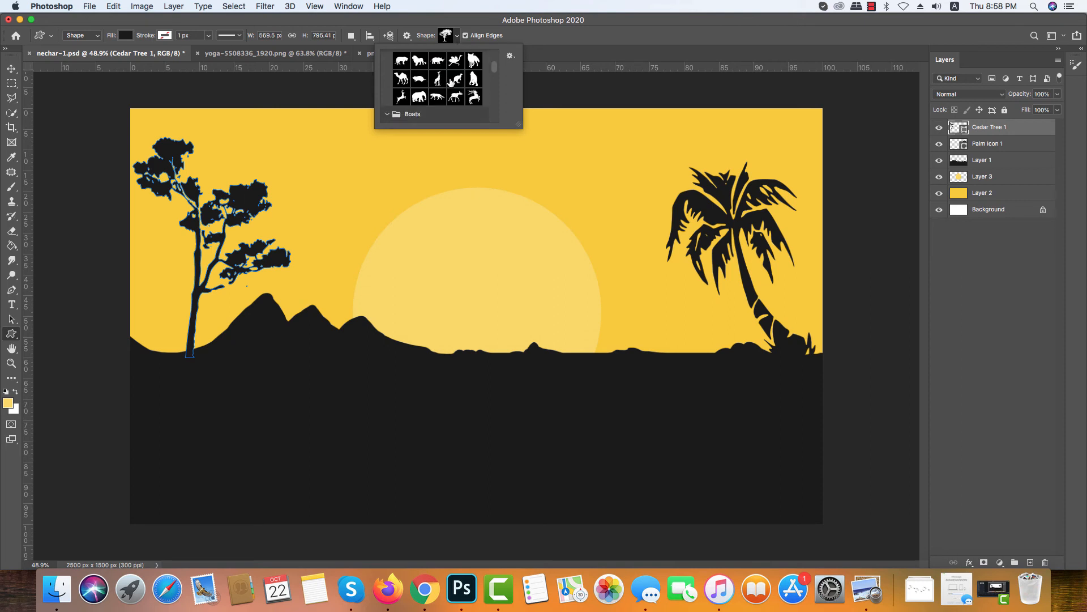
left_click(401, 71)
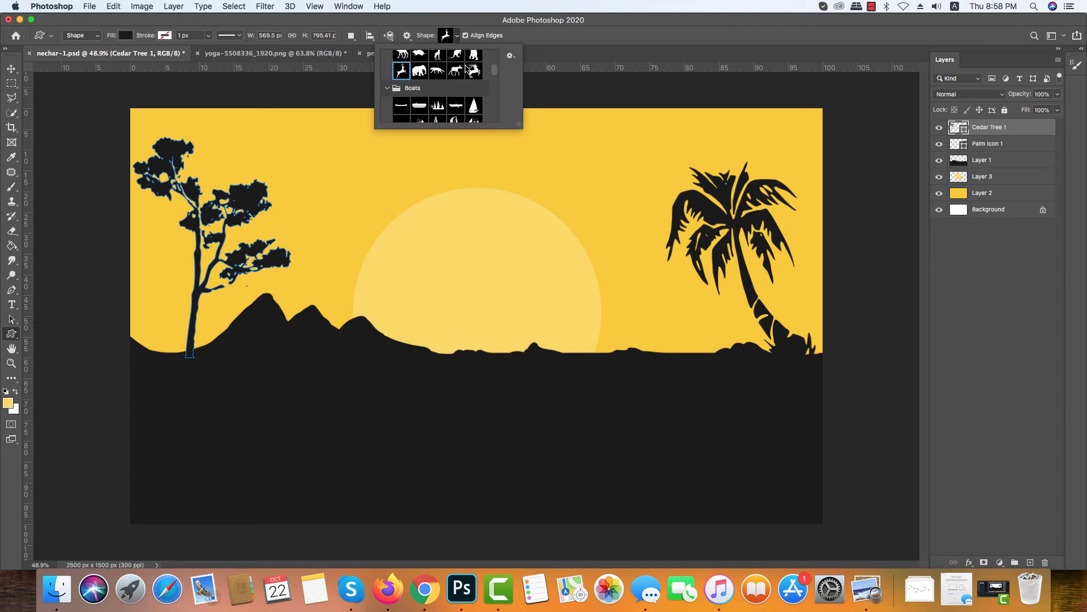
left_click(542, 51)
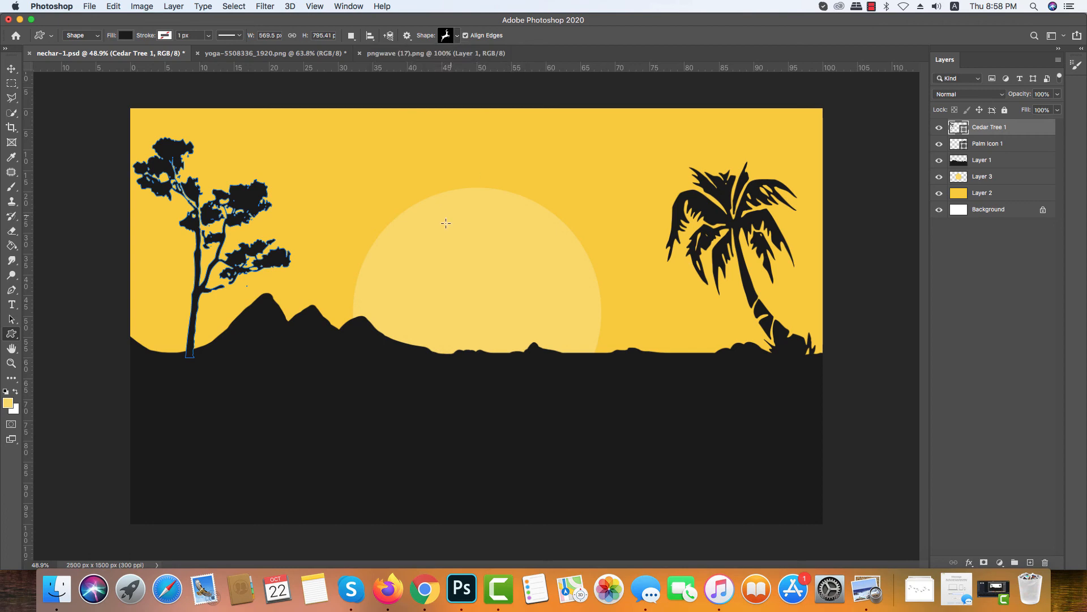
Step: Try to draw and move a leaping deer over the sun within the Cedar Tree 1 layer, undoing it and checking that layer's visibility
left_click_drag(452, 229, 525, 375)
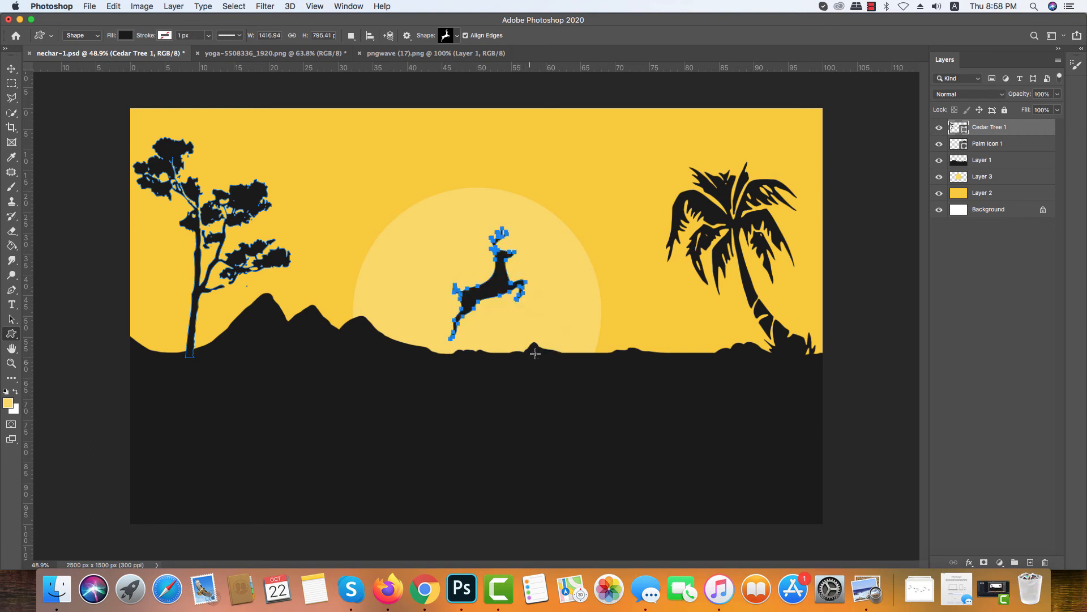
left_click(11, 69)
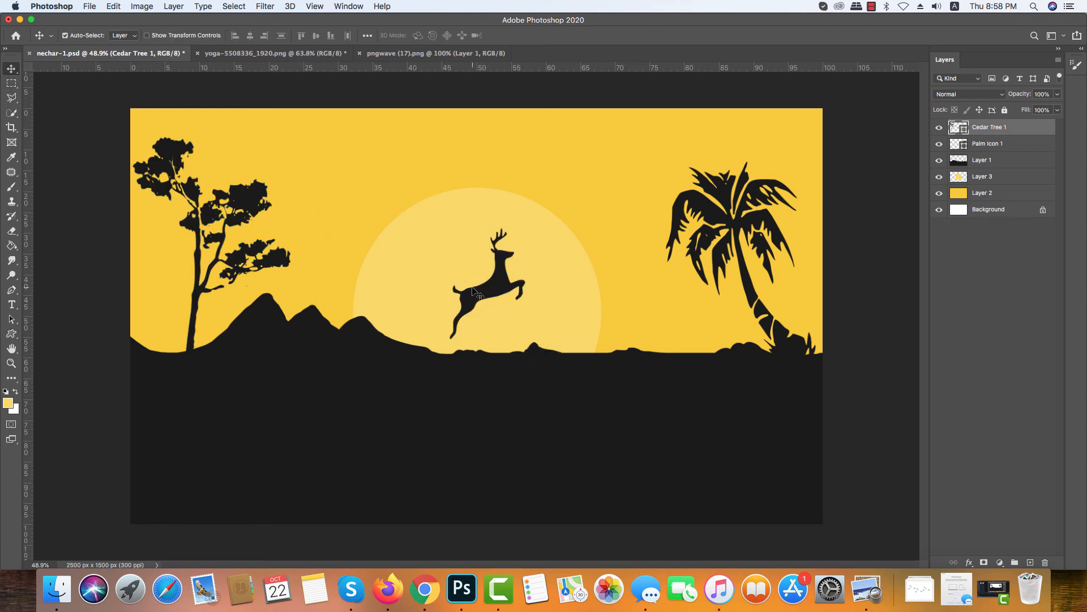
left_click_drag(498, 286, 487, 285)
key("super+z")
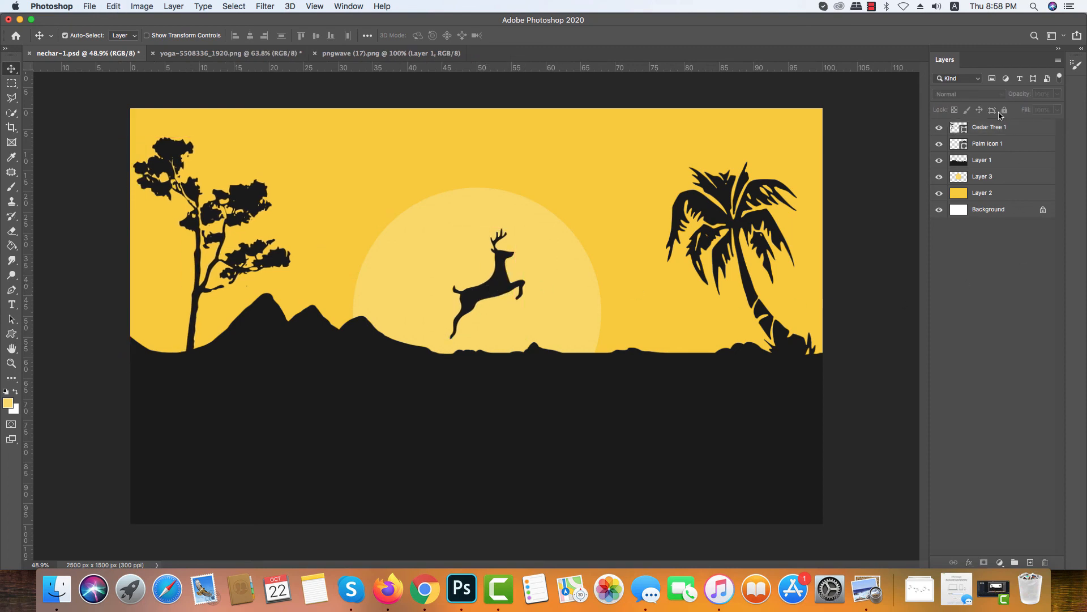
left_click_drag(486, 299, 480, 297)
key("super+z")
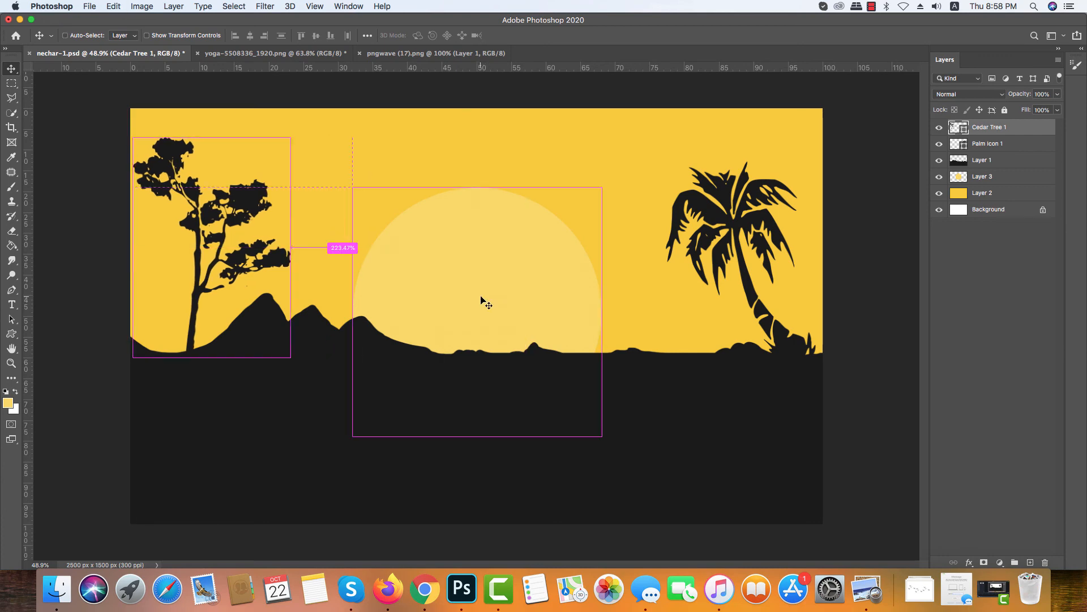
left_click(939, 127)
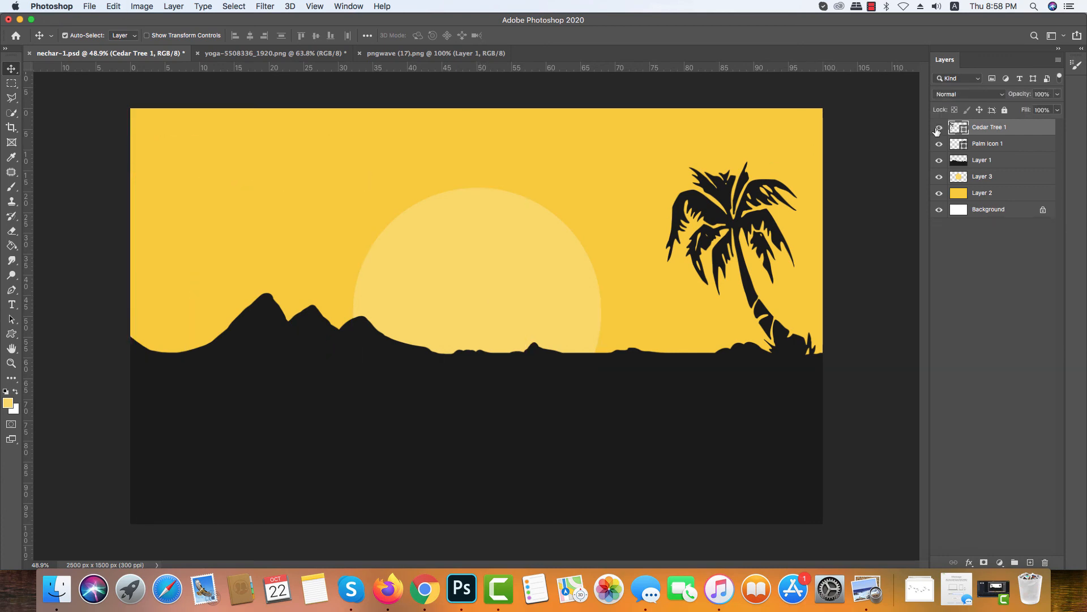
left_click(939, 128)
Step: Deselect all layers and draw the leaping deer over the sun on its own shape layer, about 308 × 452 px
left_click(1006, 260)
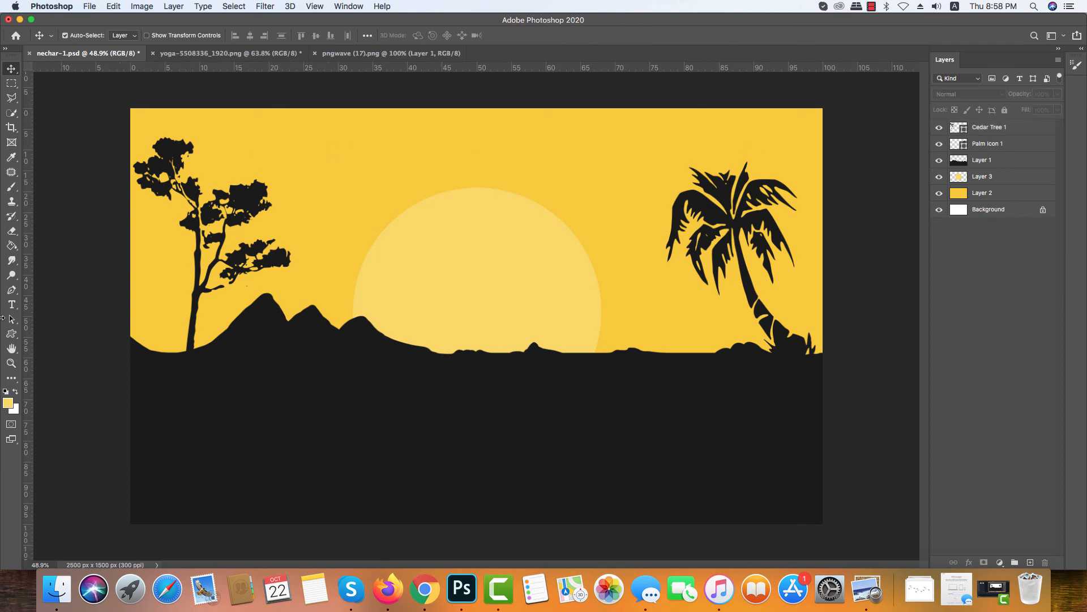
left_click(12, 334)
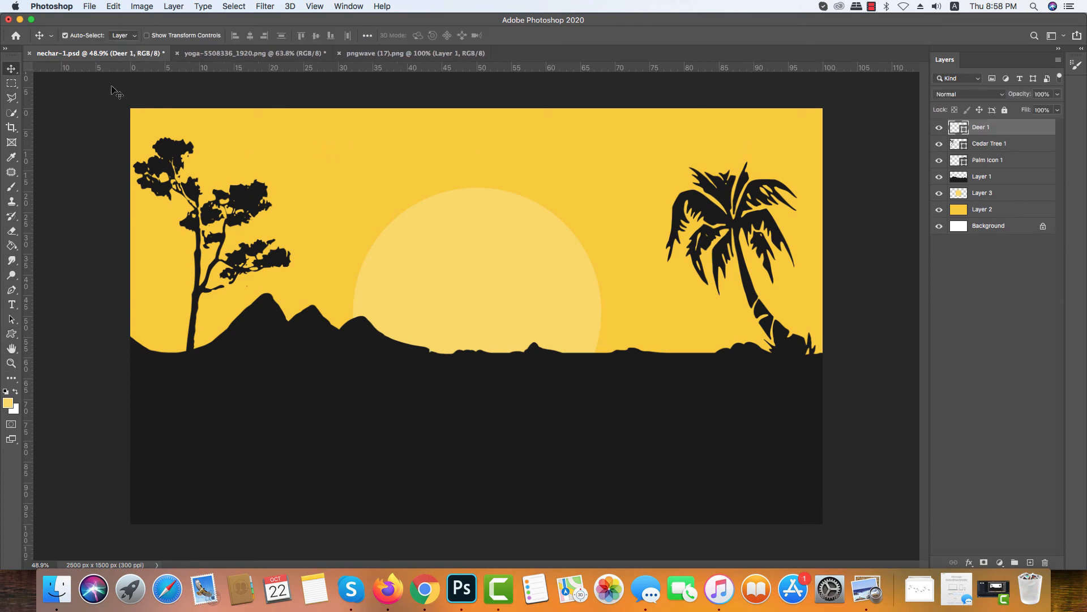
left_click(14, 335)
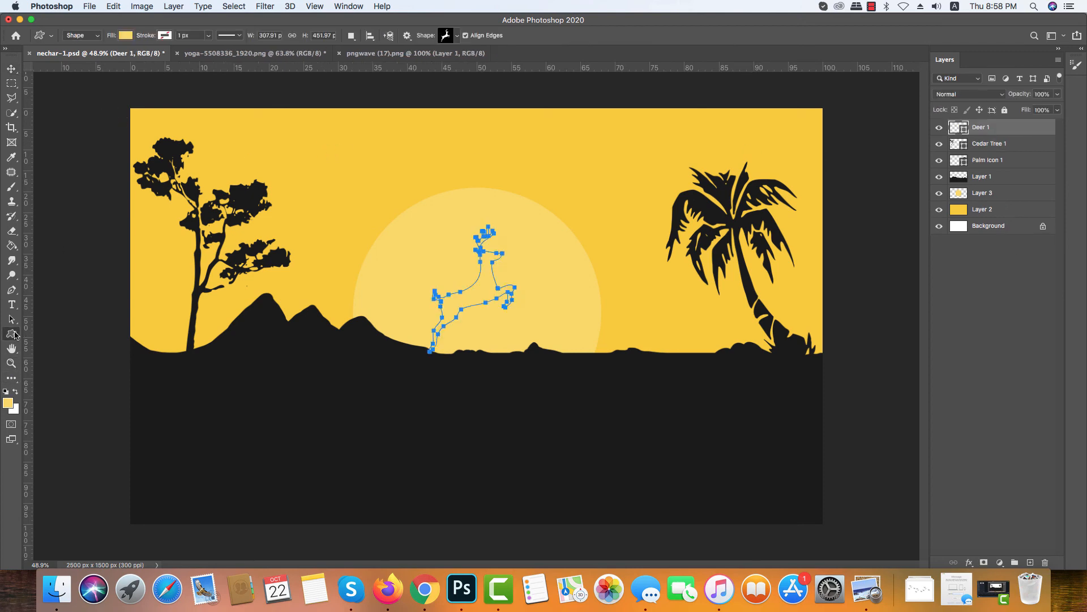
Step: Set the deer's fill to #1b1b1b sampled from the dark hills and nudge it slightly along the horizon
left_click(131, 35)
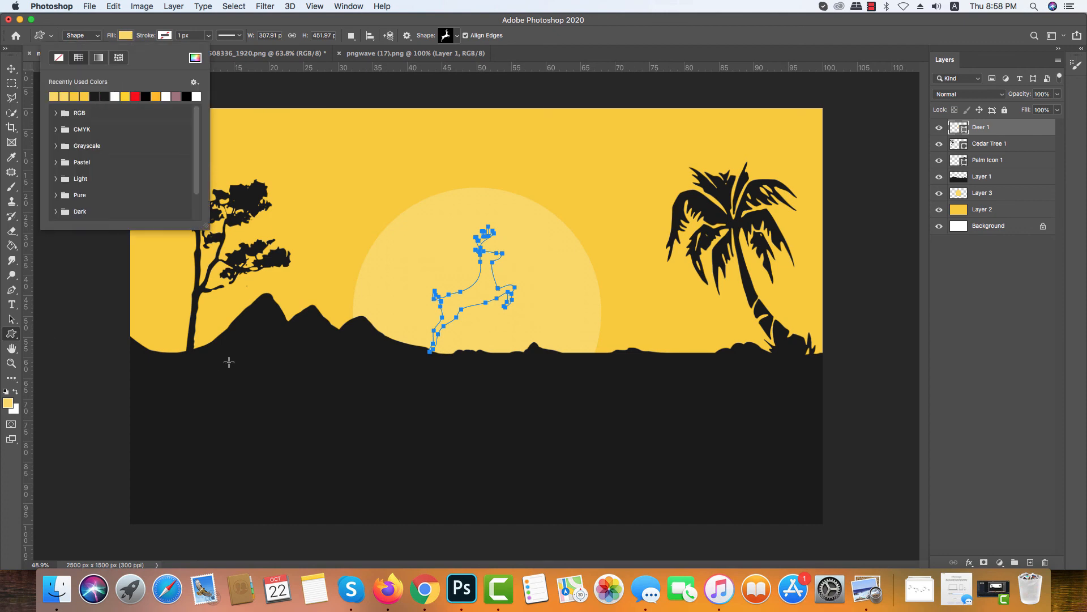
left_click(225, 350)
left_click(525, 315)
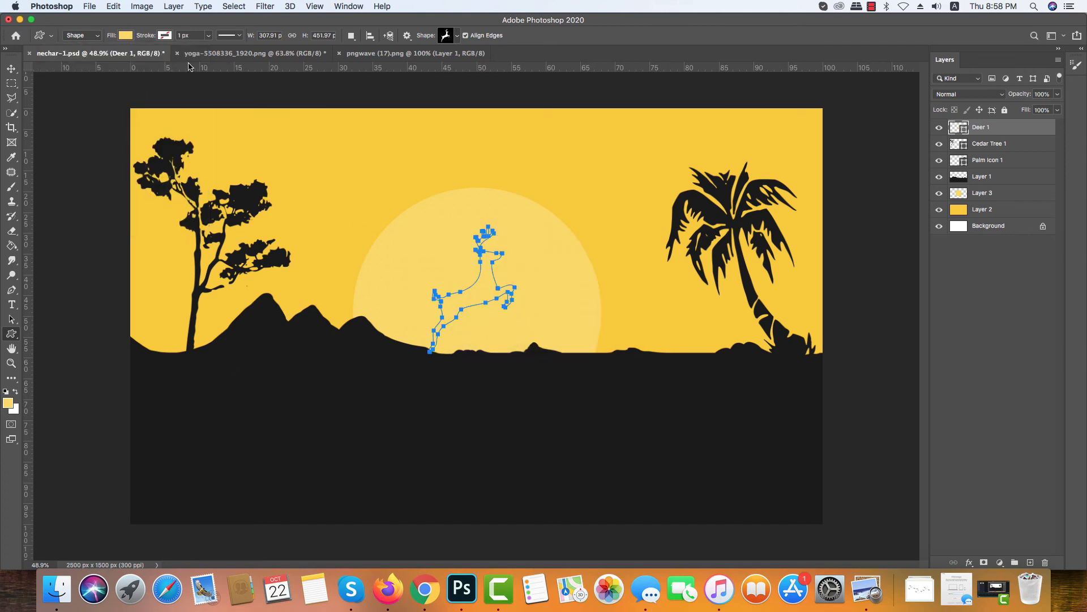
left_click(126, 36)
left_click(195, 57)
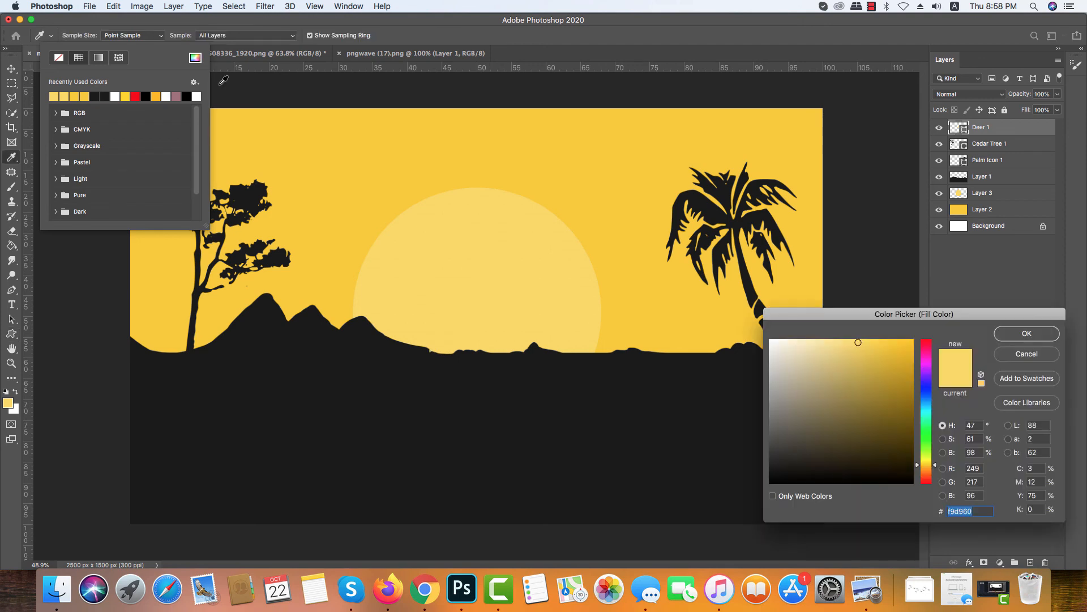
left_click(272, 351)
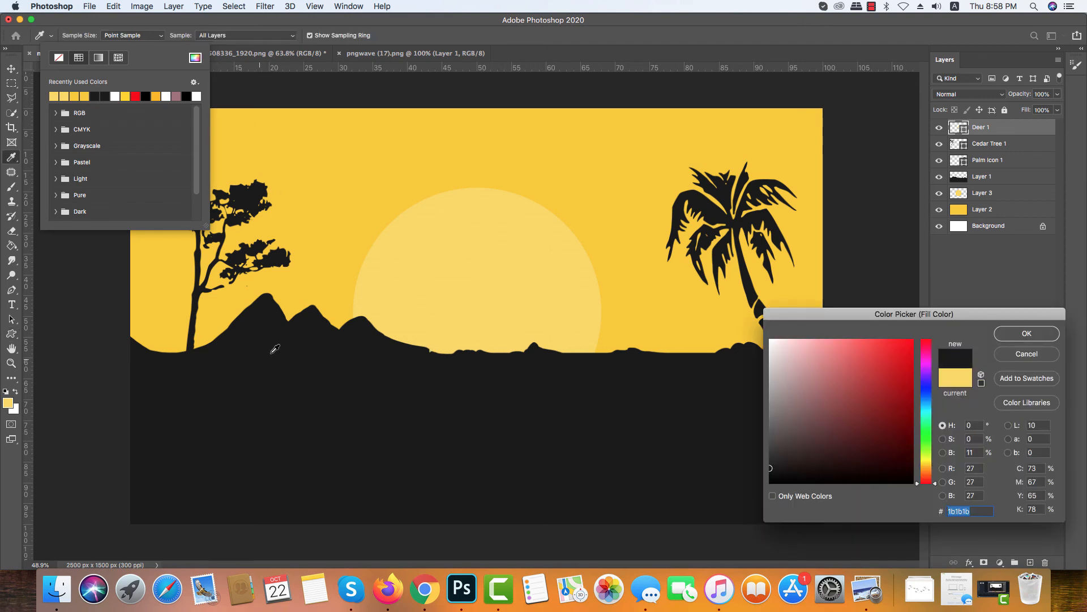
left_click(1041, 338)
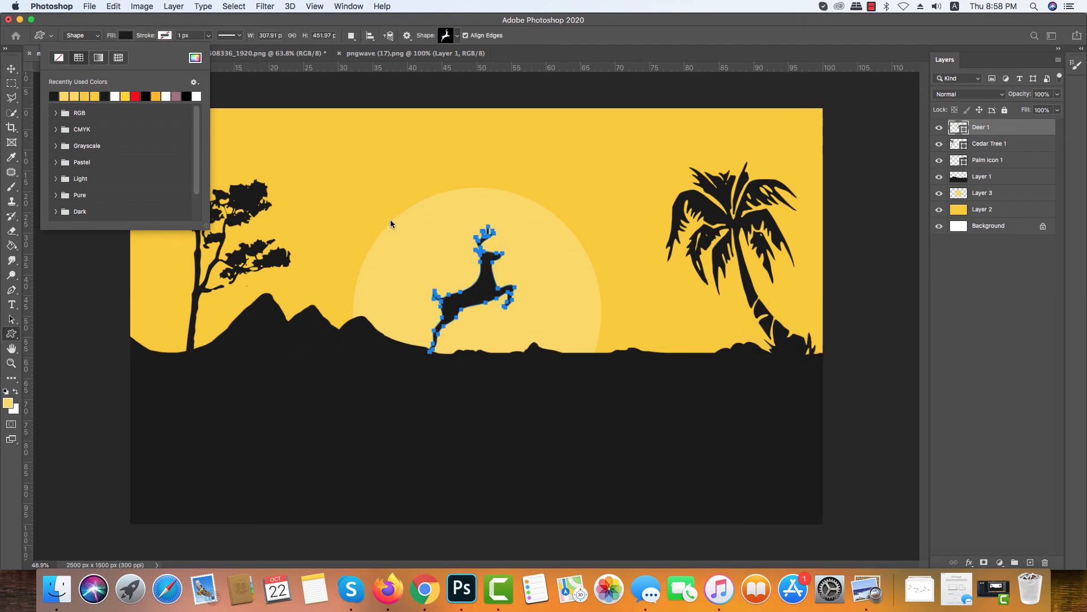
left_click(12, 69)
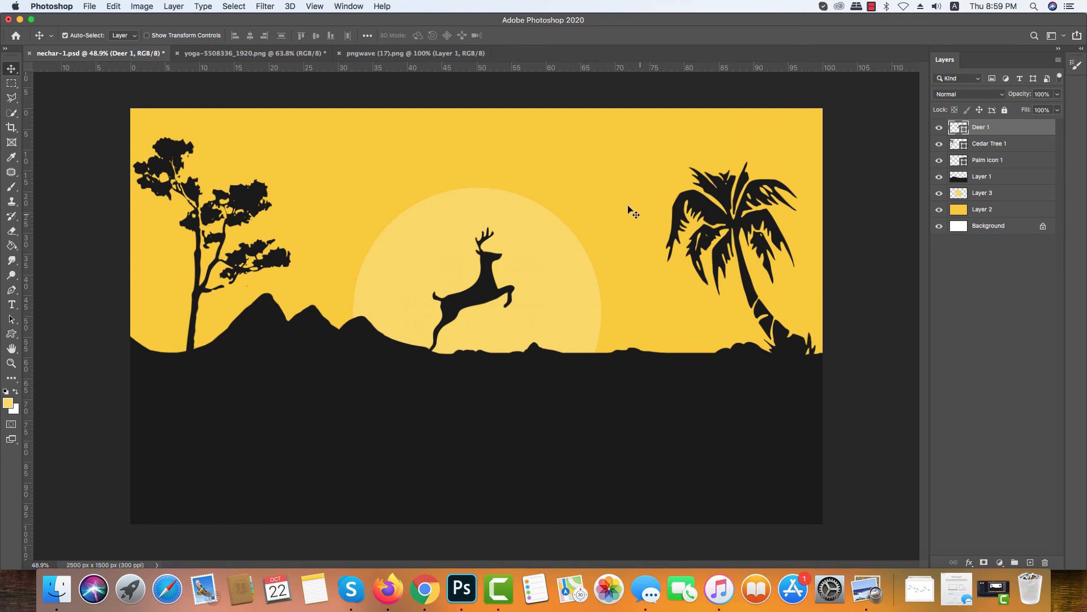
mouse_move(485, 288)
left_mouse_down()
mouse_move(498, 289)
mouse_move(487, 286)
left_mouse_up()
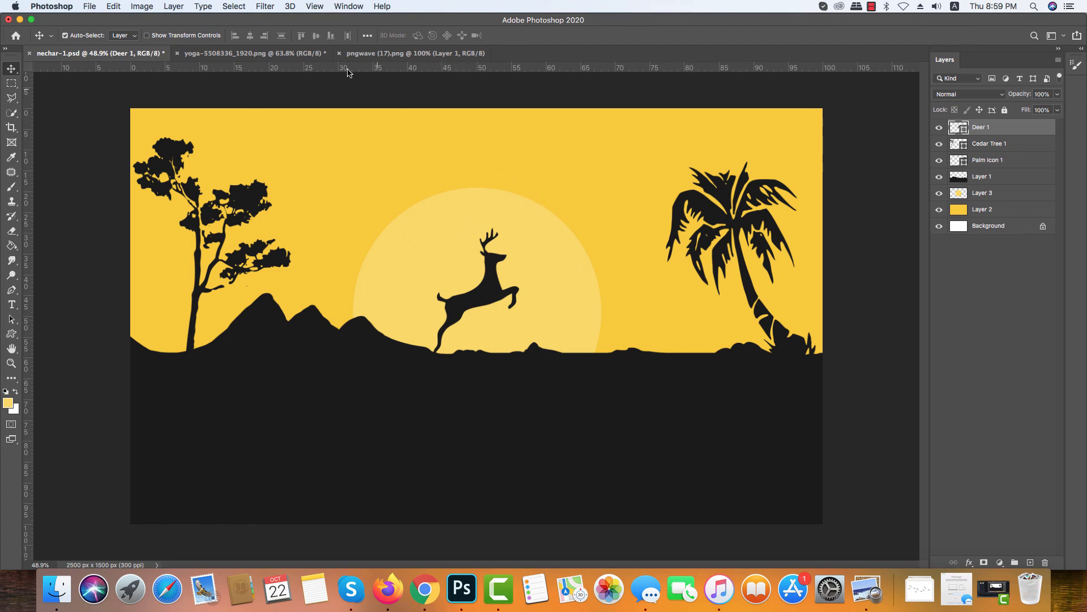
Step: Copy the flock of birds from pngwave (17).png into nechar-1.psd and place it in the sky between the sun and the palm
left_click(365, 54)
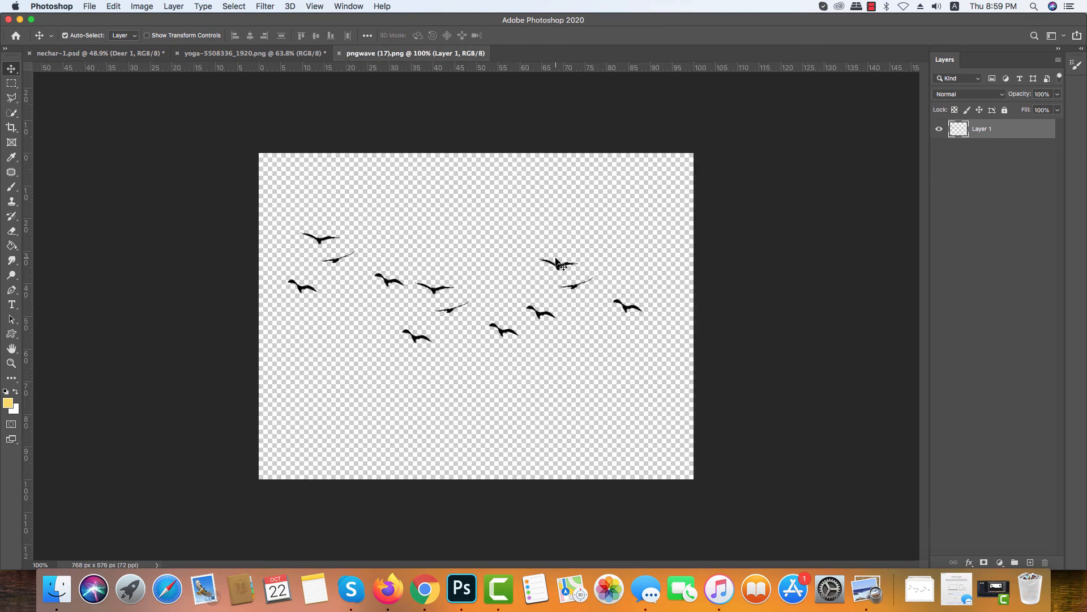
left_click_drag(557, 258, 151, 59)
left_click_drag(334, 90, 599, 144)
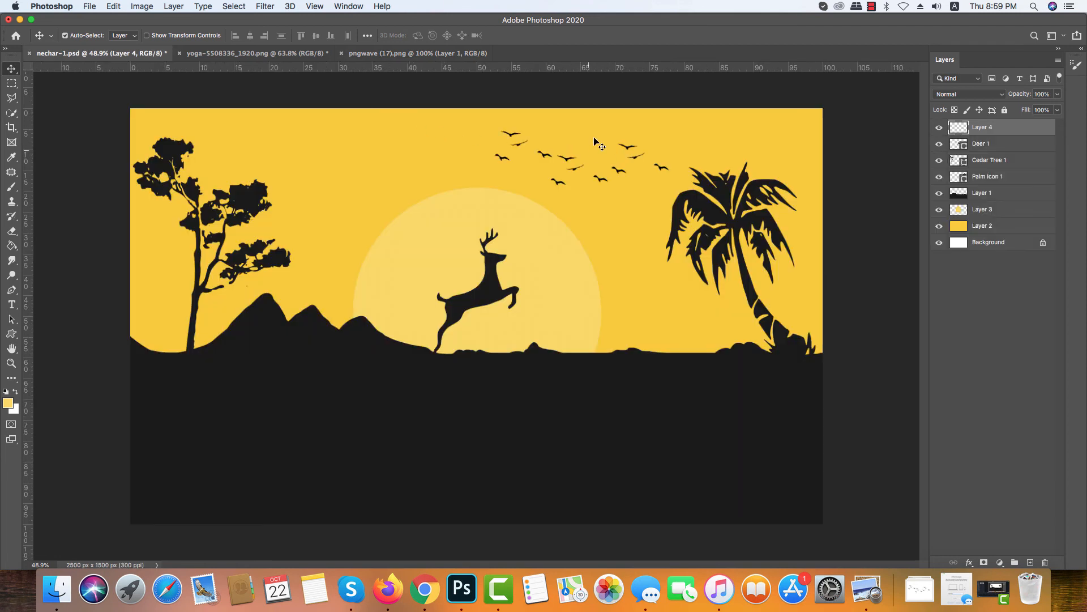
left_click(602, 184)
left_click_drag(599, 180, 601, 181)
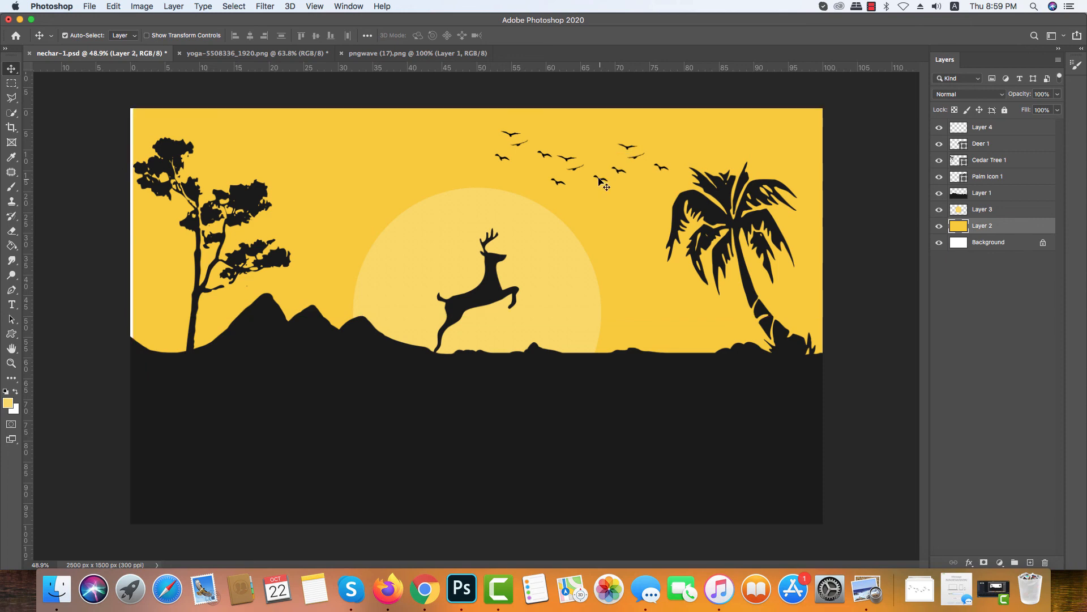
left_click_drag(566, 215, 571, 211)
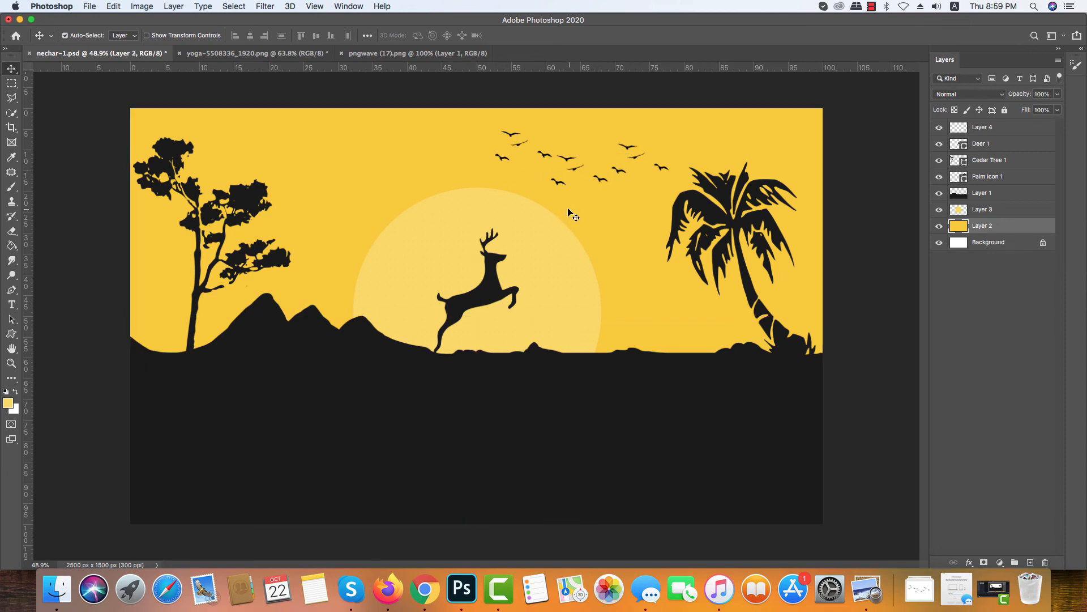
left_click(487, 289)
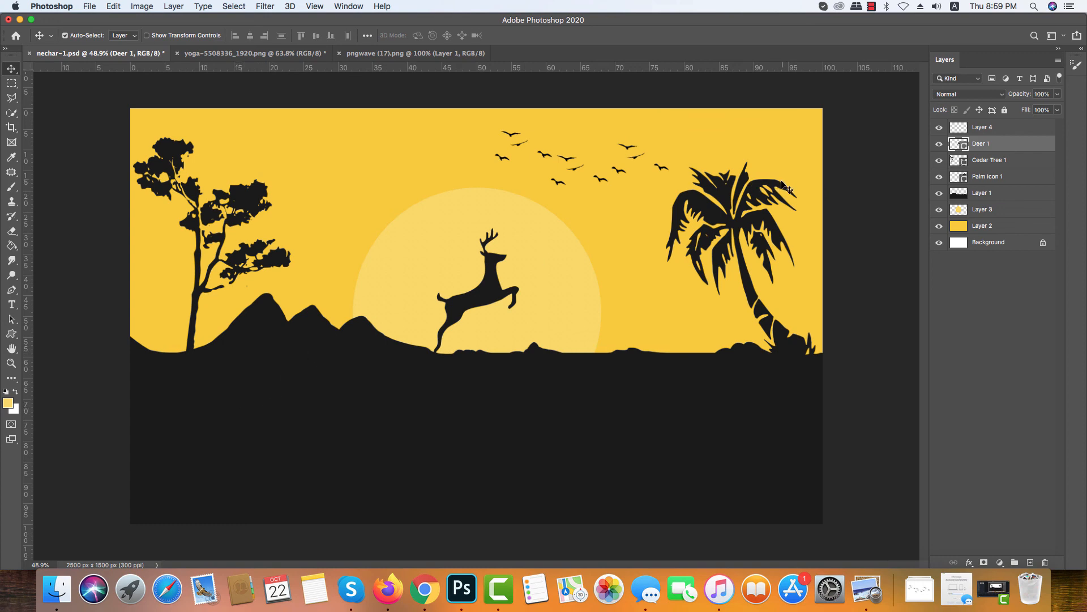
Step: Scale the flock of birds down slightly and move it a little lower and closer to the palm tree
left_click(988, 129)
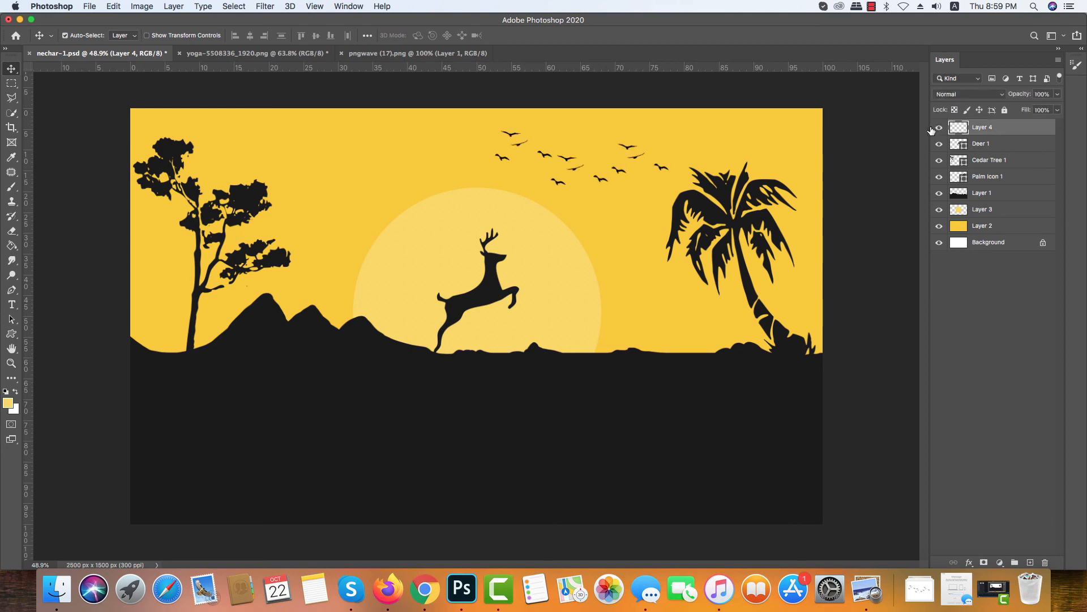
key("super+t")
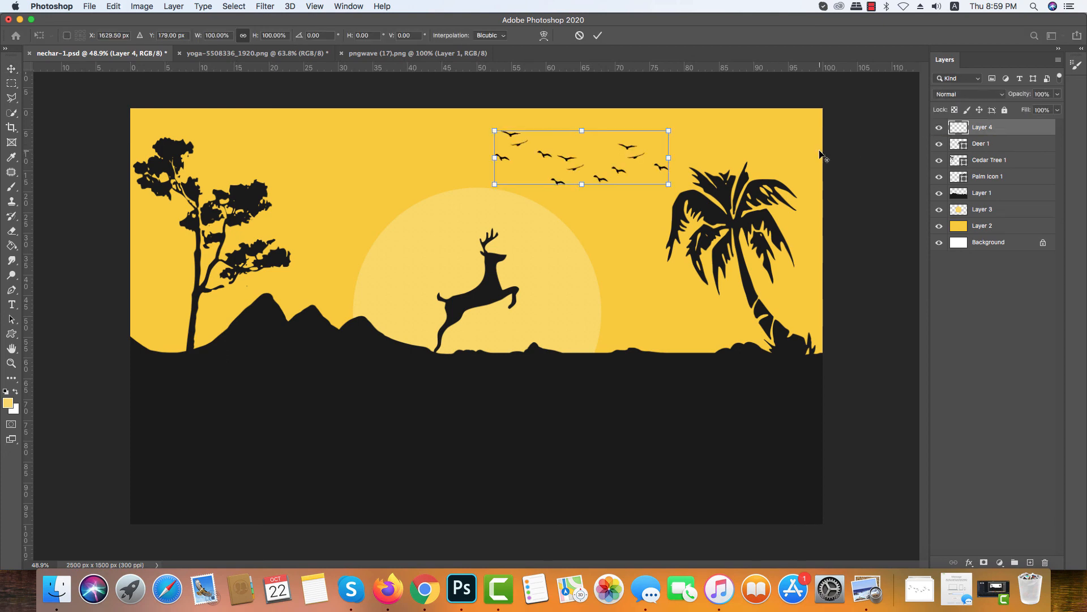
left_click_drag(668, 130, 654, 134)
key("Return")
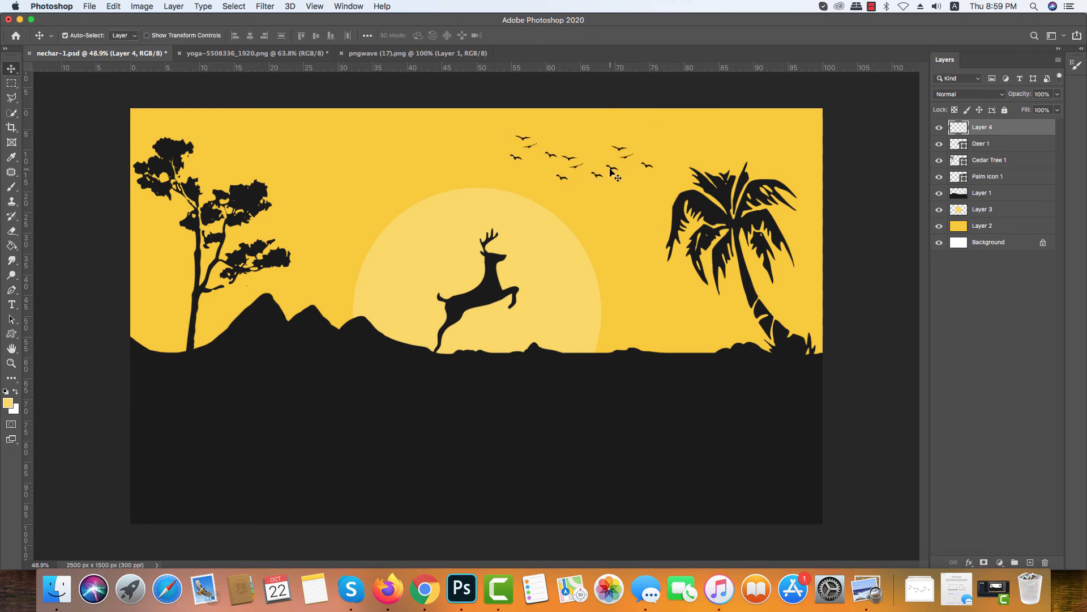
left_click_drag(612, 169, 619, 181)
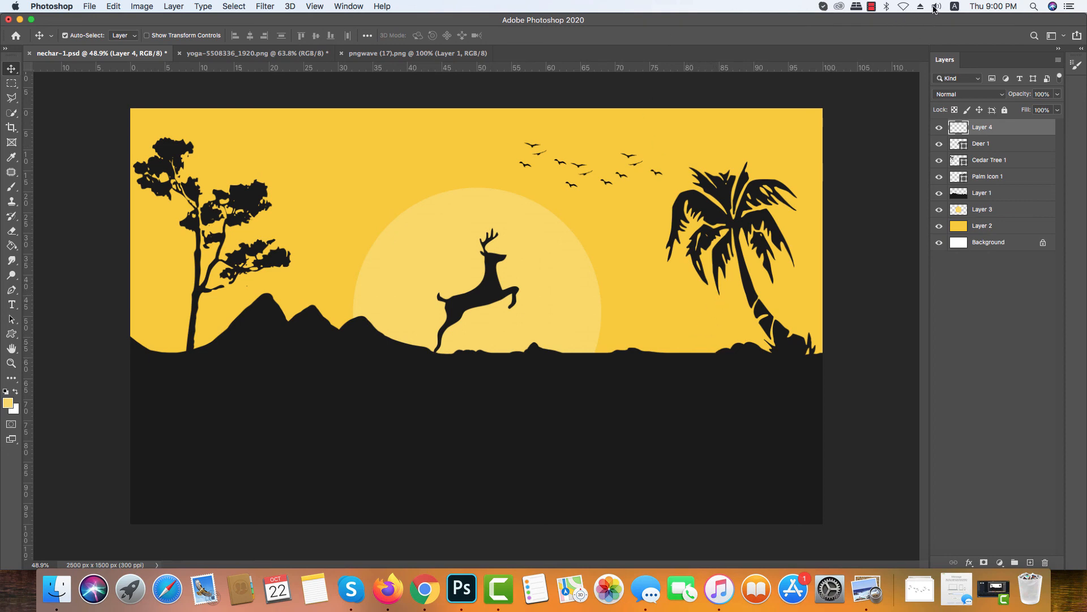
Step: Group all layers from Layer 4 down to Layer 2, leaving out the Background
left_click(986, 242)
left_click(986, 227)
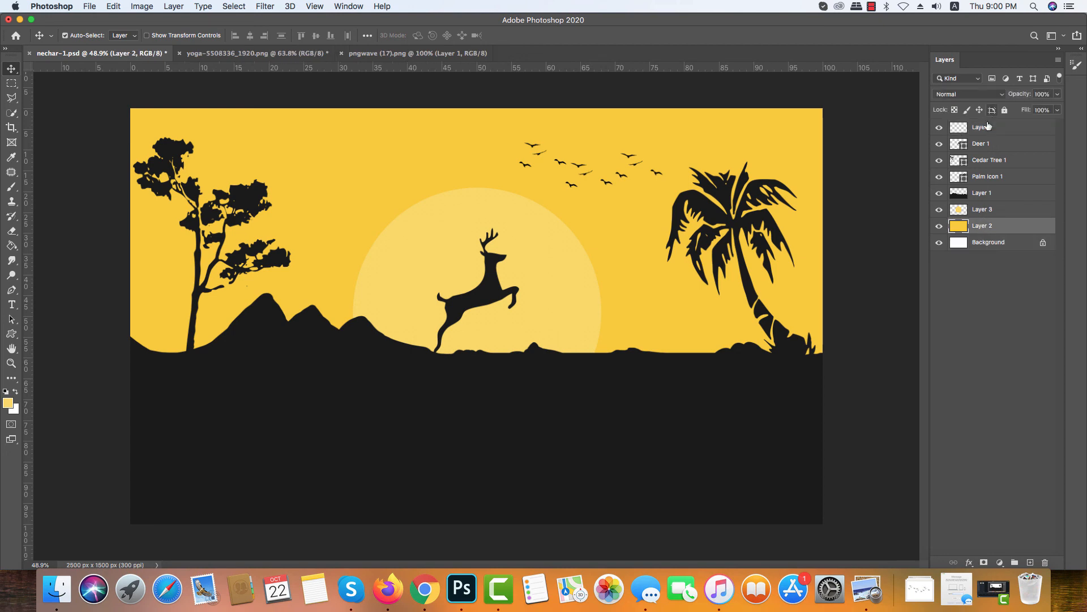
left_click(986, 128)
left_click(991, 225, "shift")
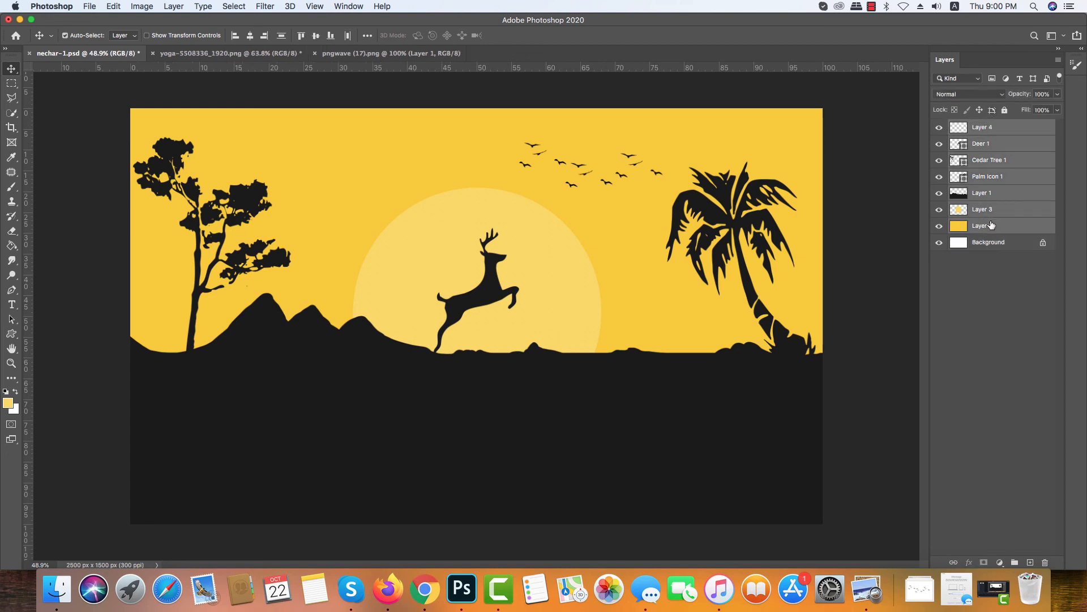
key("super+g")
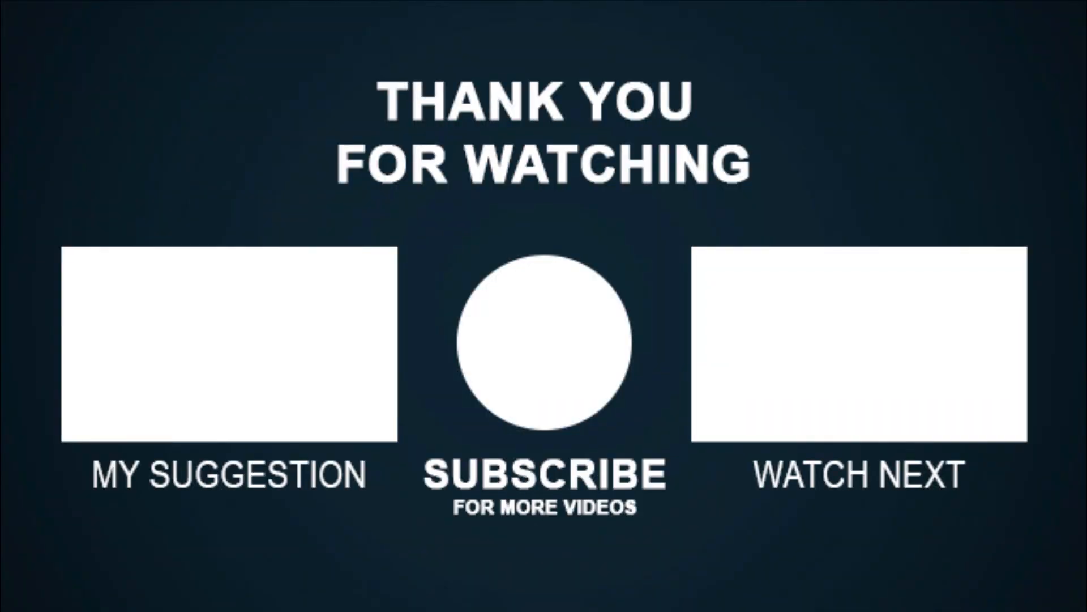